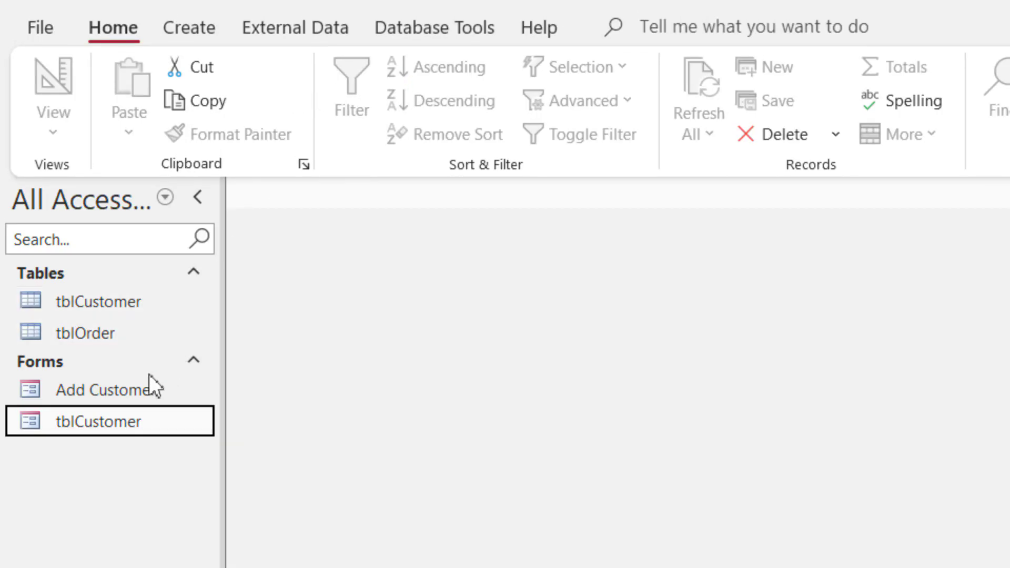
Open the tblCustomer form and switch it to Design View
left_click(112, 423)
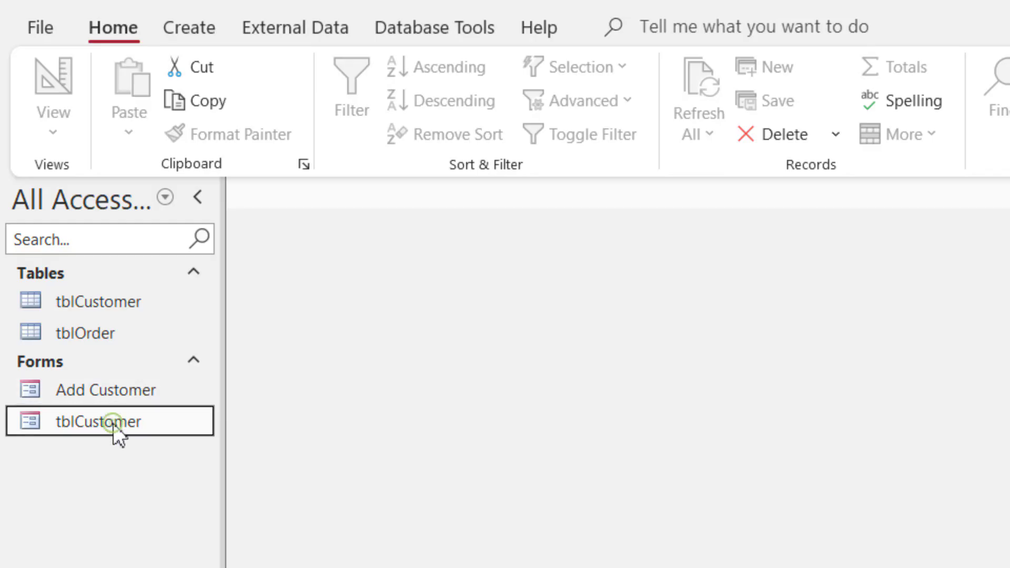
double_click(112, 424)
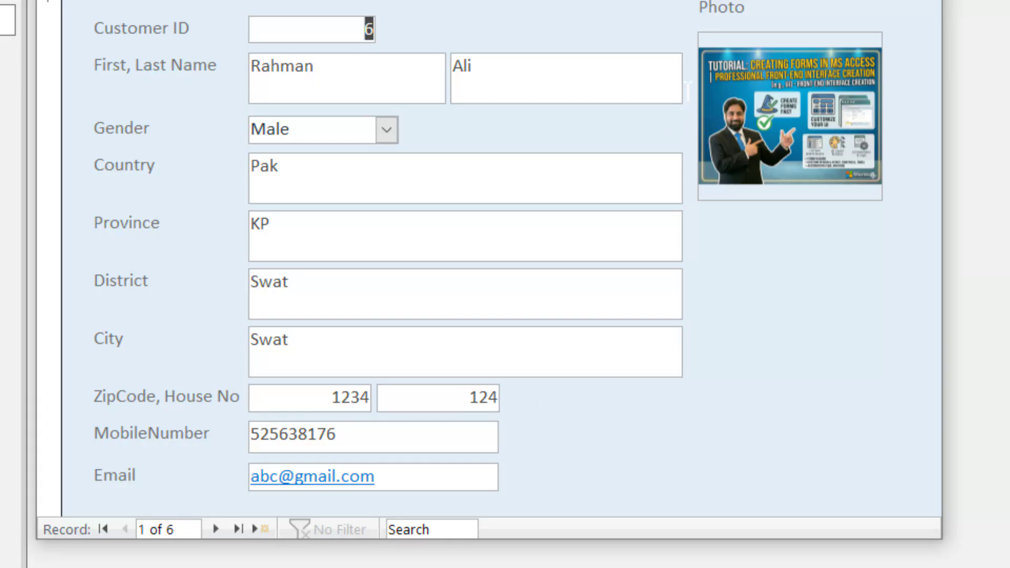
left_click(746, 40)
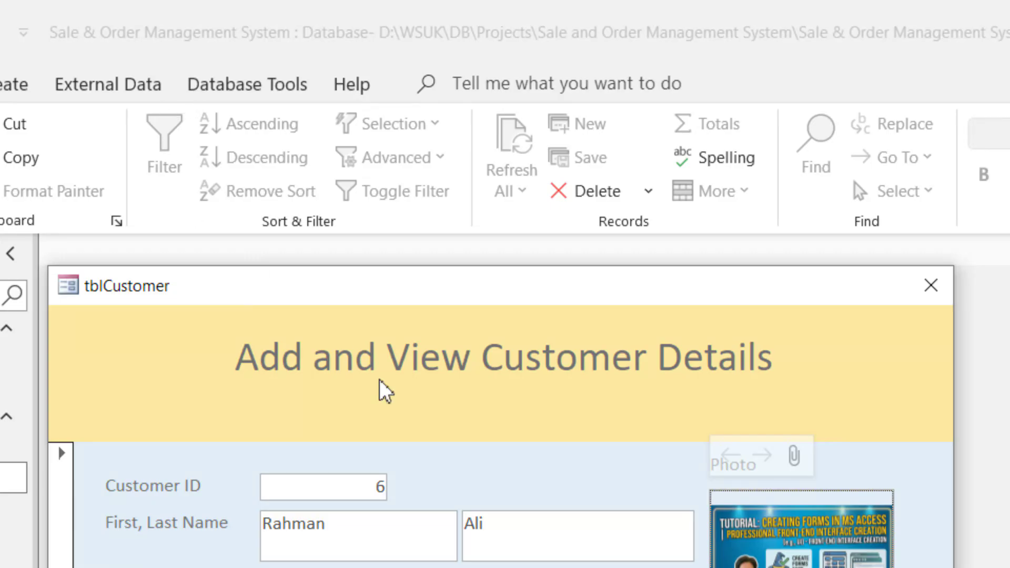
right_click(526, 480)
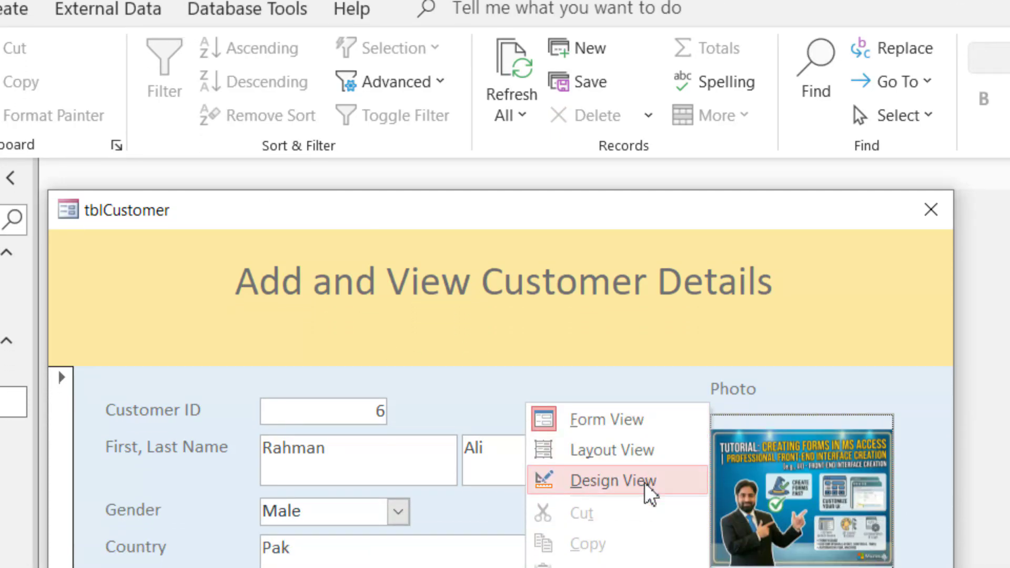
left_click(646, 544)
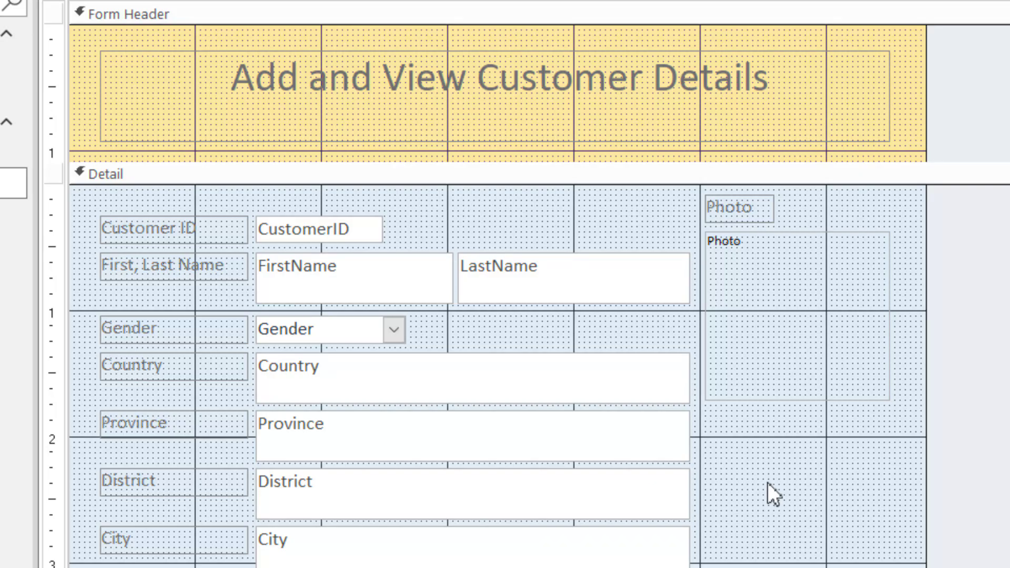
left_click(768, 482)
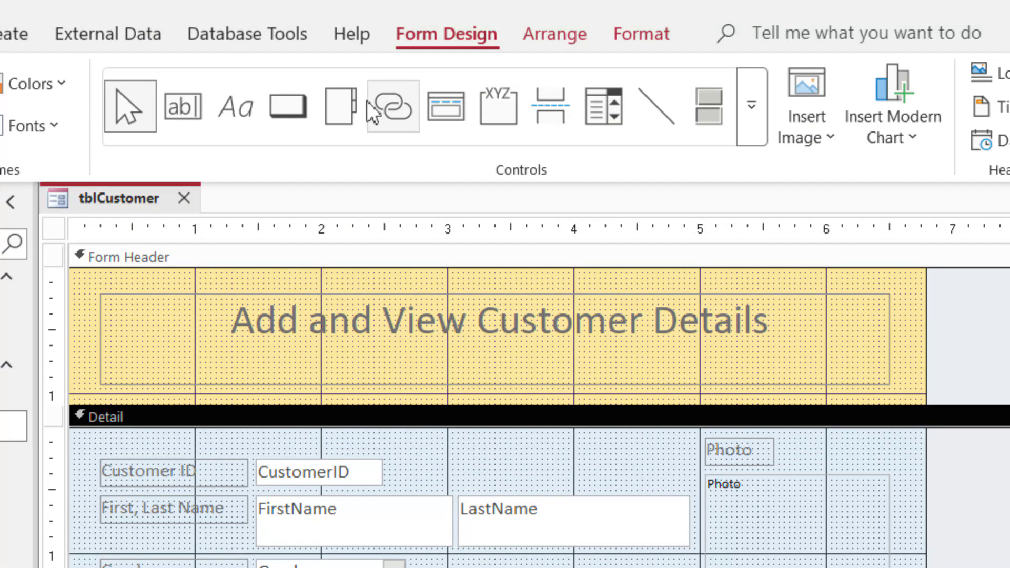
Add a command button near the LastName field with the Record Navigation action Find Record and the Binoculars (Find) picture
left_click(305, 108)
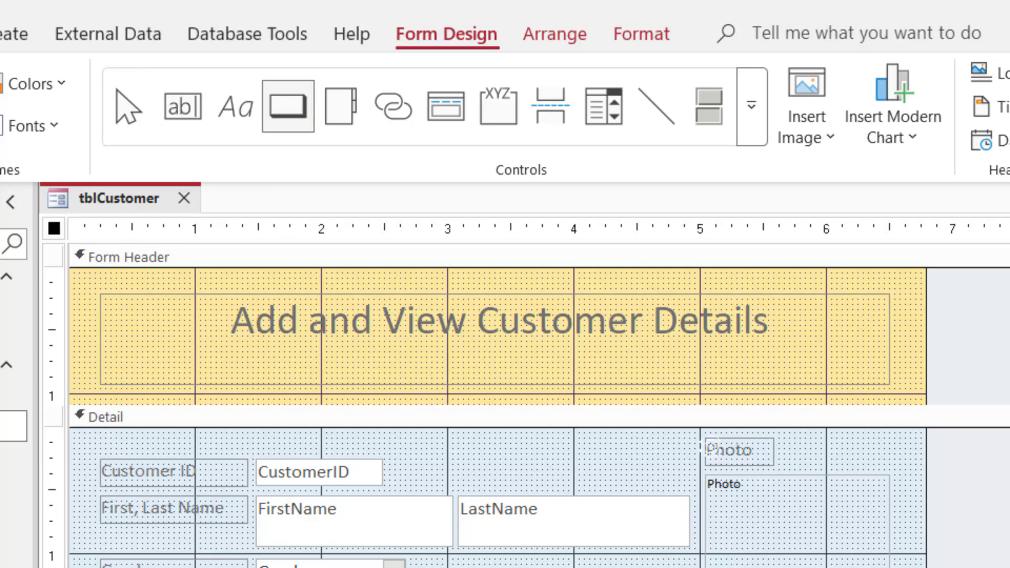
left_click(470, 474)
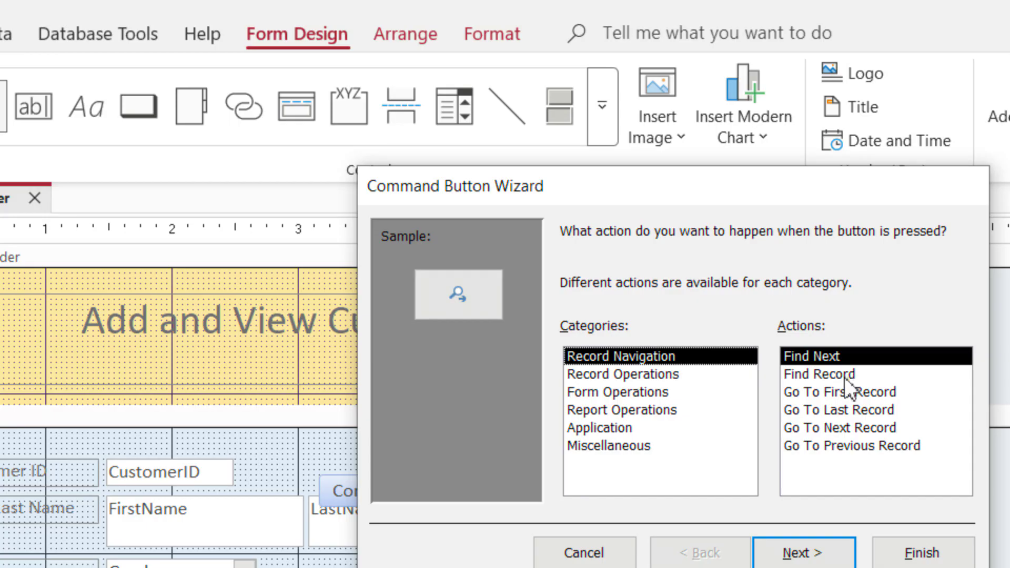
left_click(845, 378)
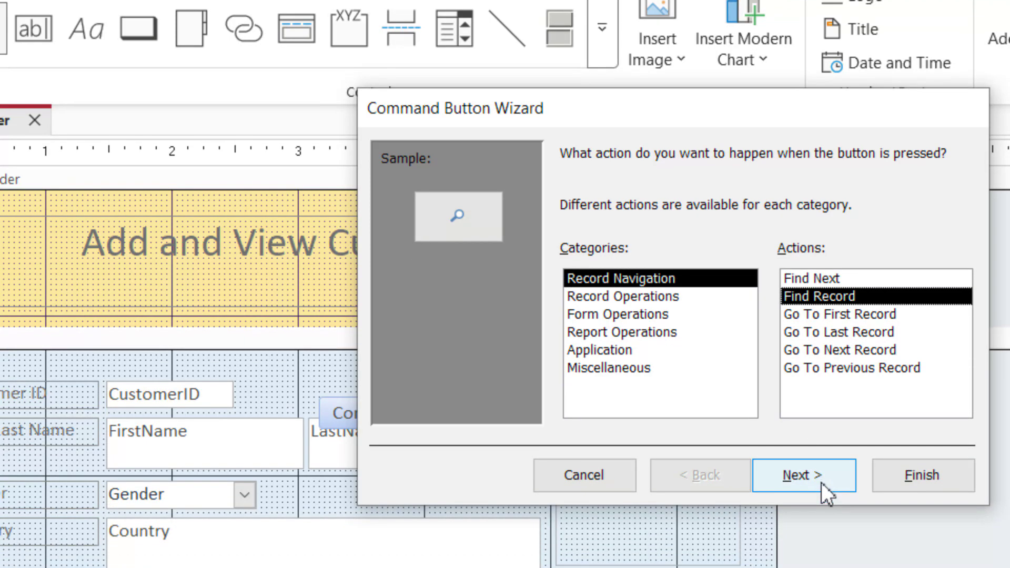
left_click(821, 558)
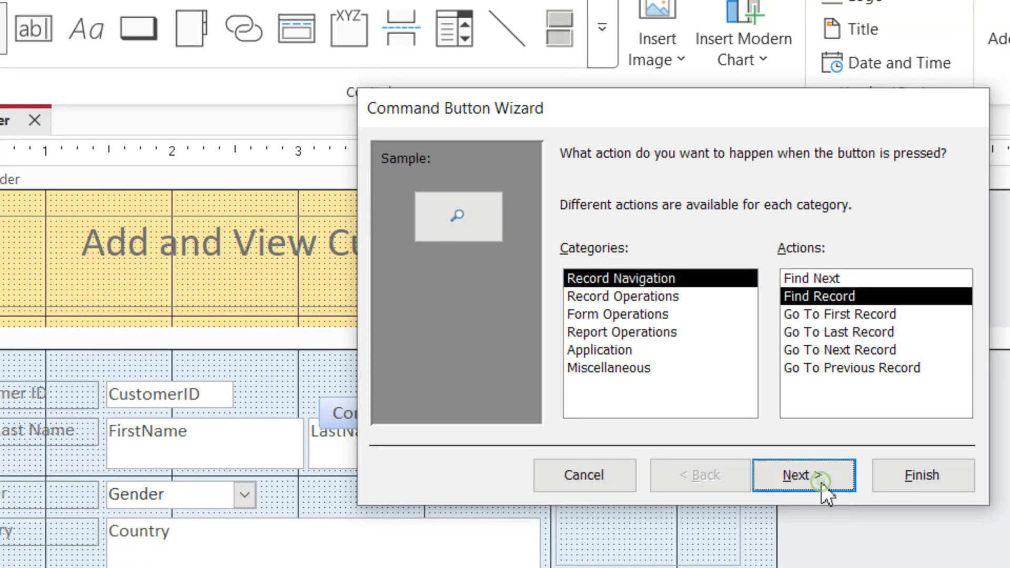
left_click(568, 262)
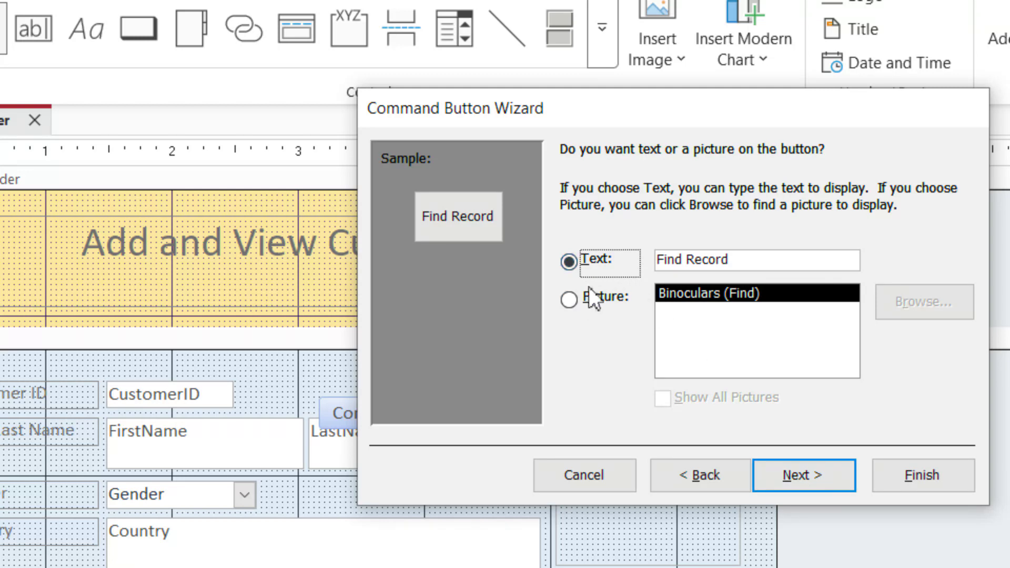
left_click(569, 295)
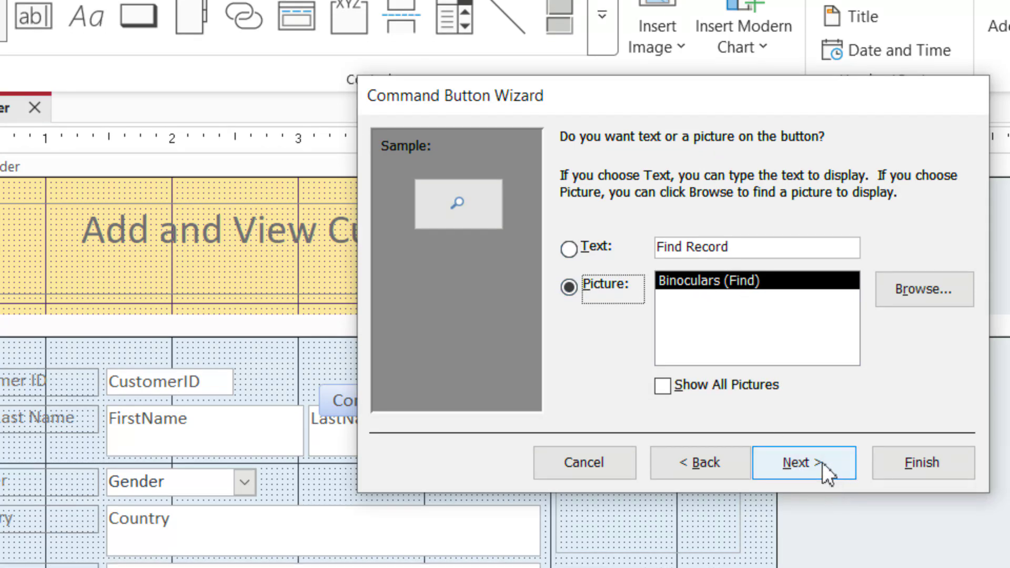
left_click(822, 475)
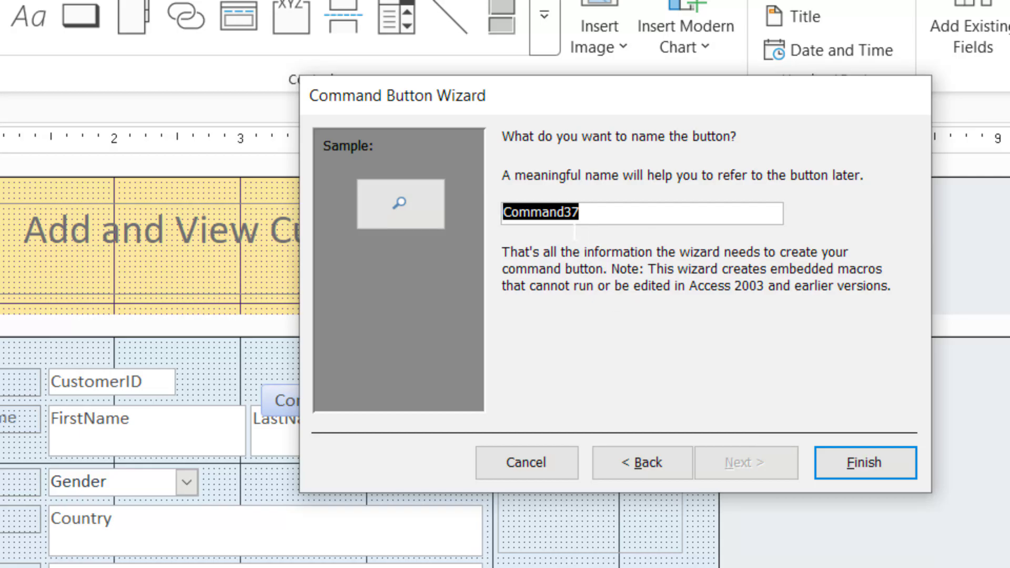
left_click(869, 464)
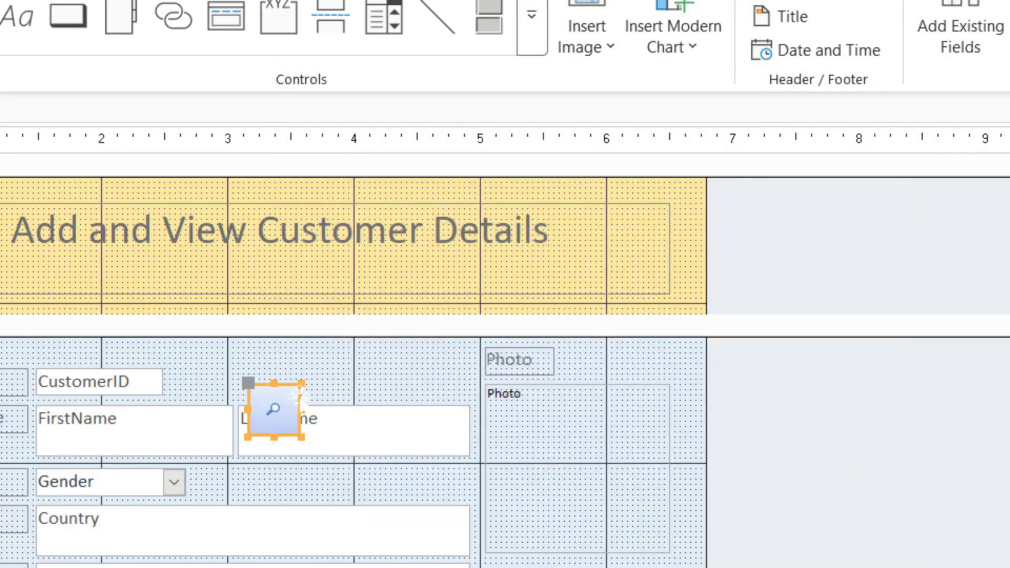
Place the find button just above the right end of the LastName field and reduce its height to fit the gap
left_click_drag(301, 399, 470, 373)
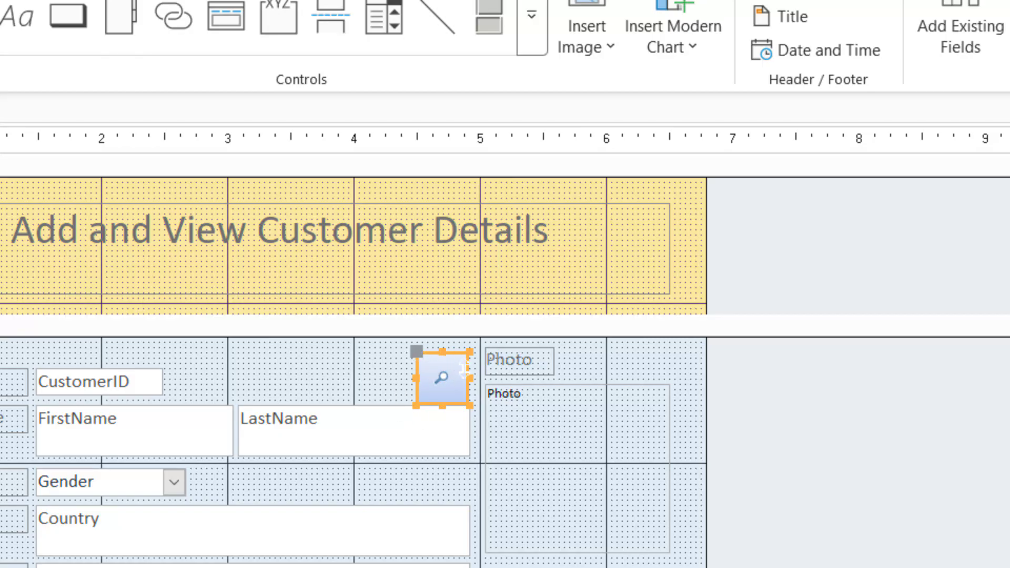
left_click_drag(442, 352, 444, 361)
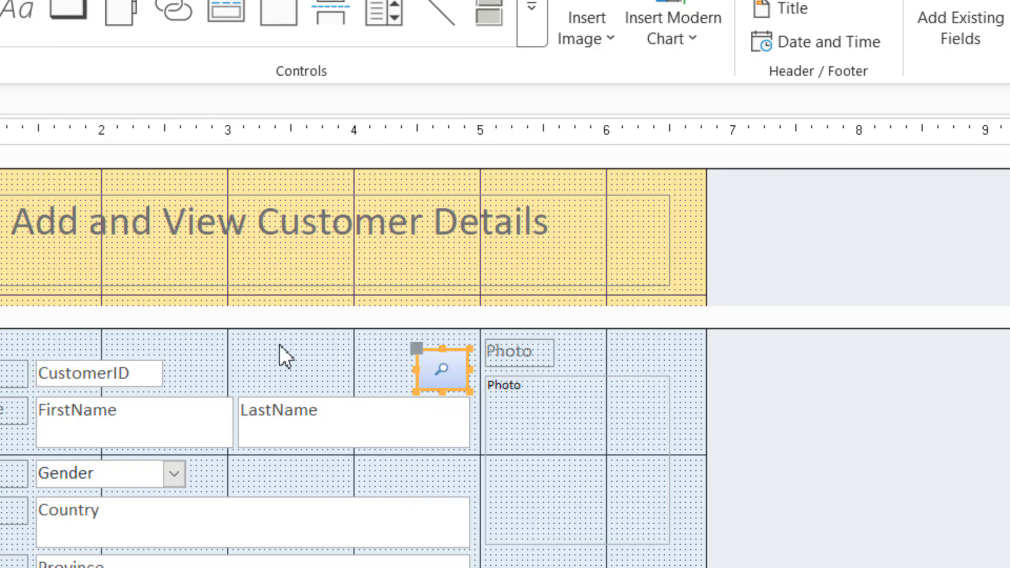
key("shift+Up")
key("shift+Up")
key("shift+Up")
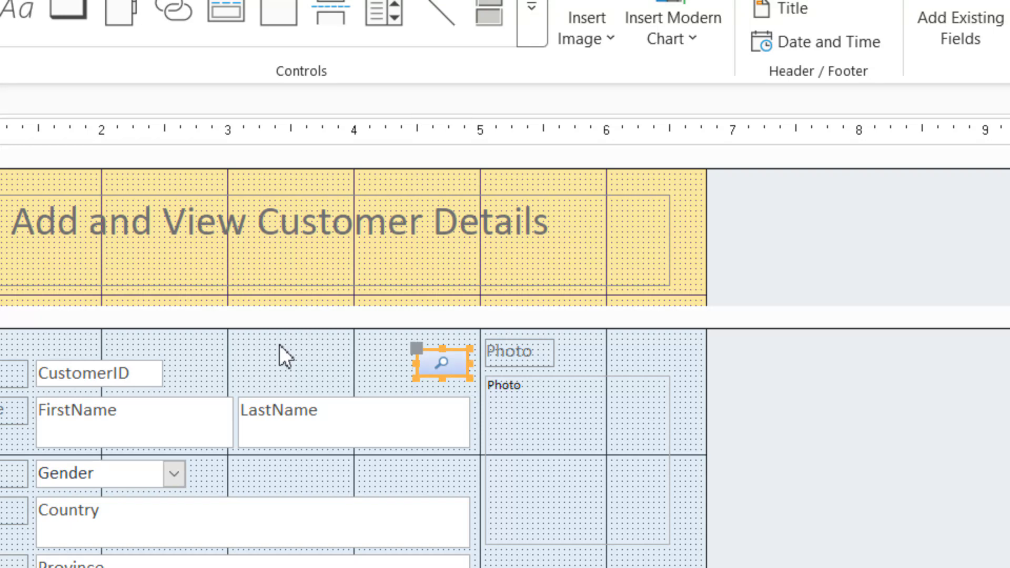
key("Down")
key("Down")
key("Down")
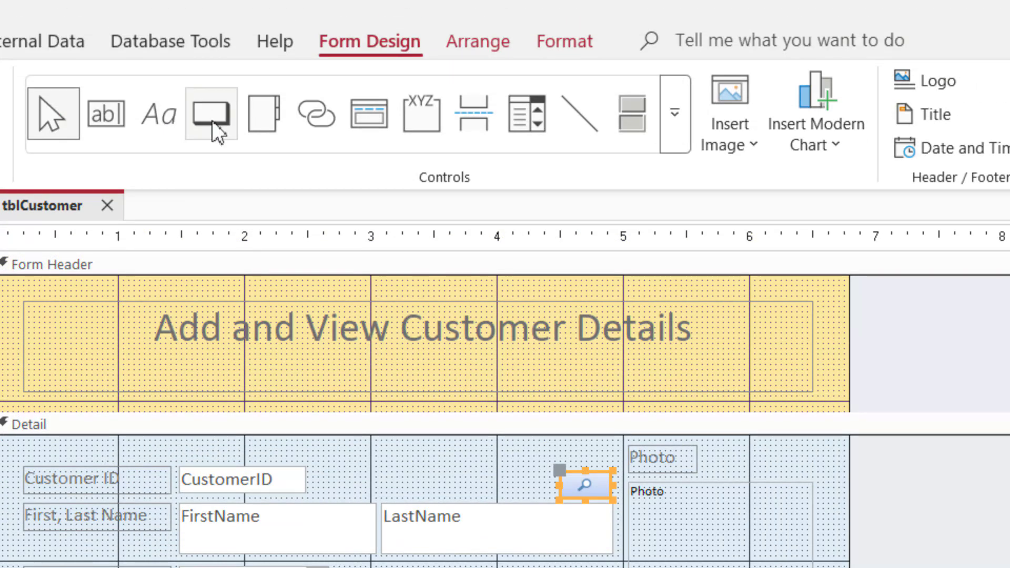
Add a command button below the Photo field with the Record Operations action Add New Record and the text Add Record
left_click(212, 121)
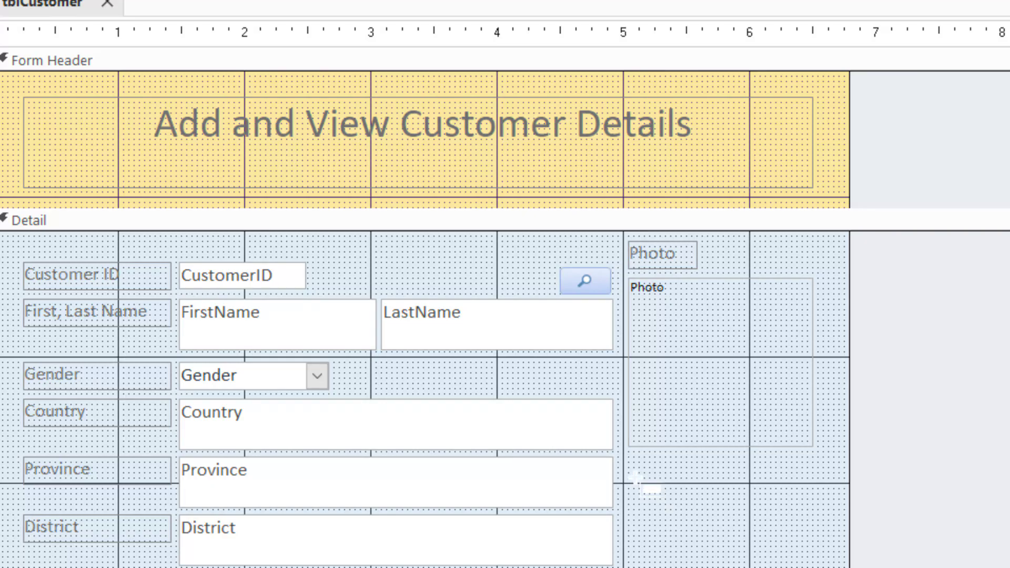
left_click(631, 475)
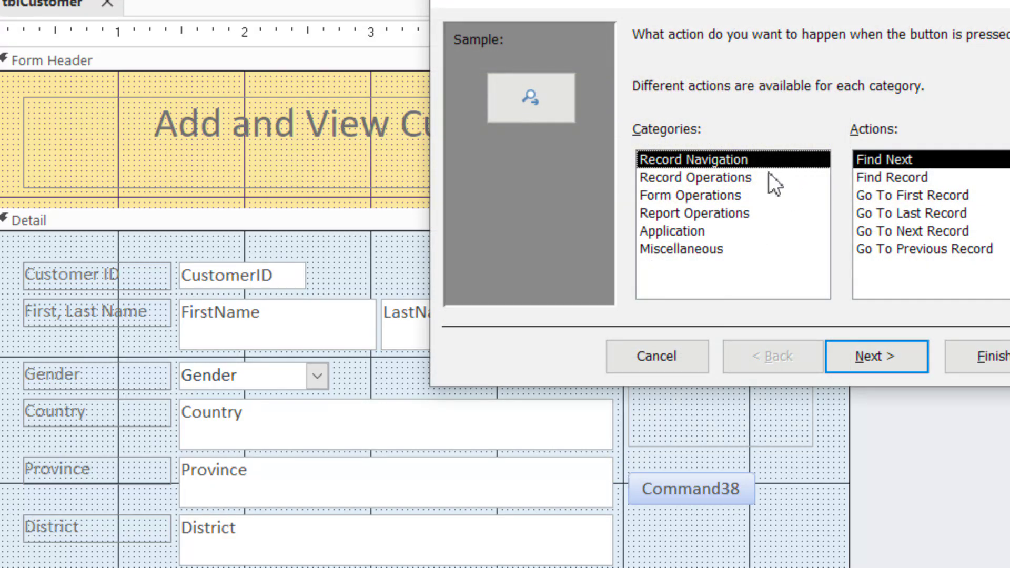
left_click(742, 180)
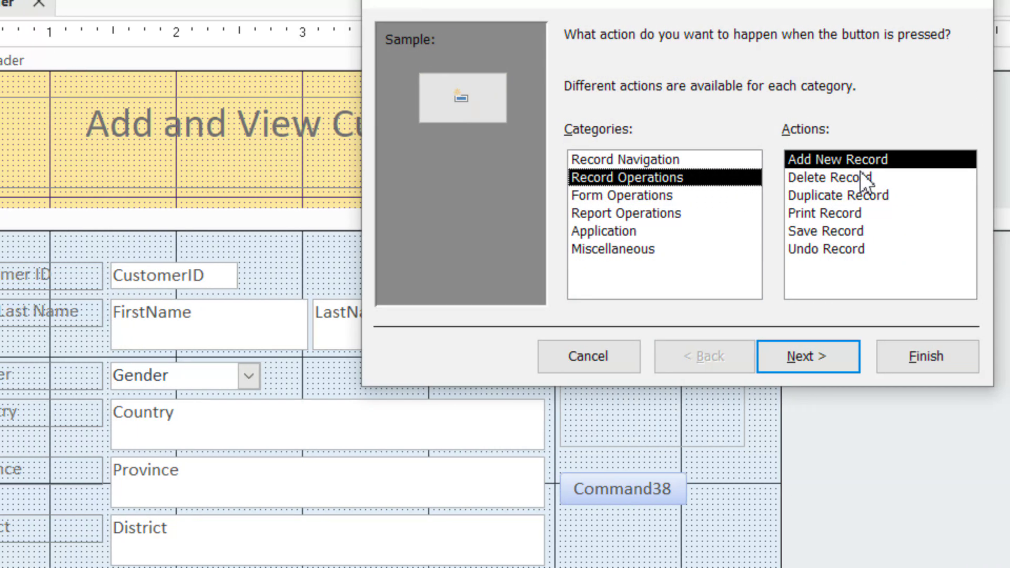
double_click(845, 159)
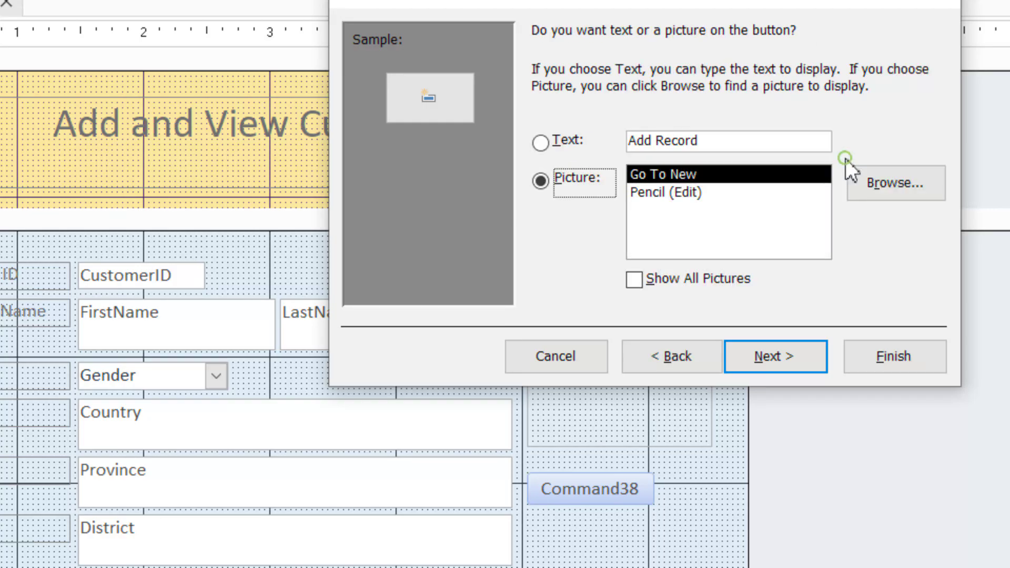
left_click(538, 144)
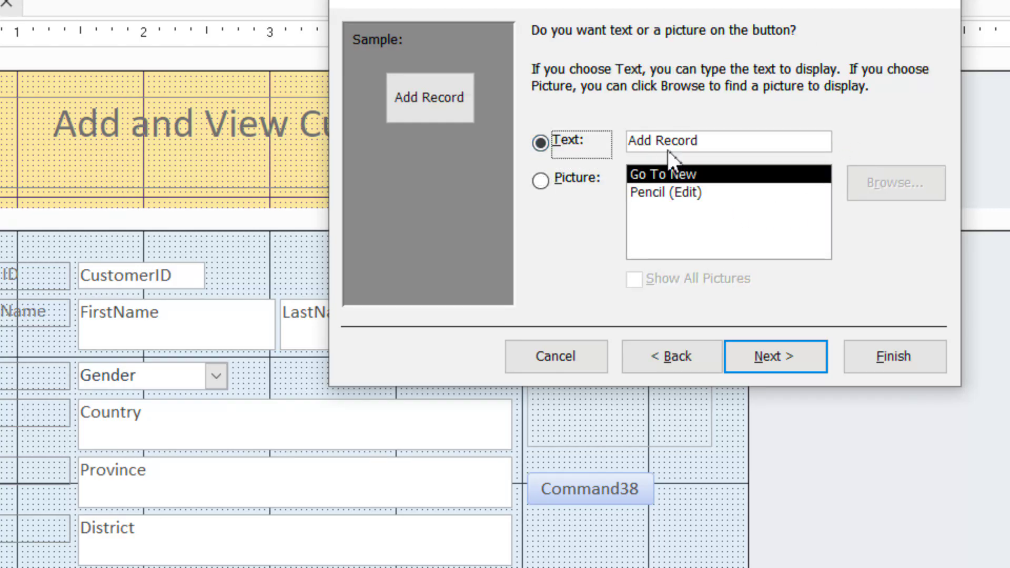
left_click(788, 361)
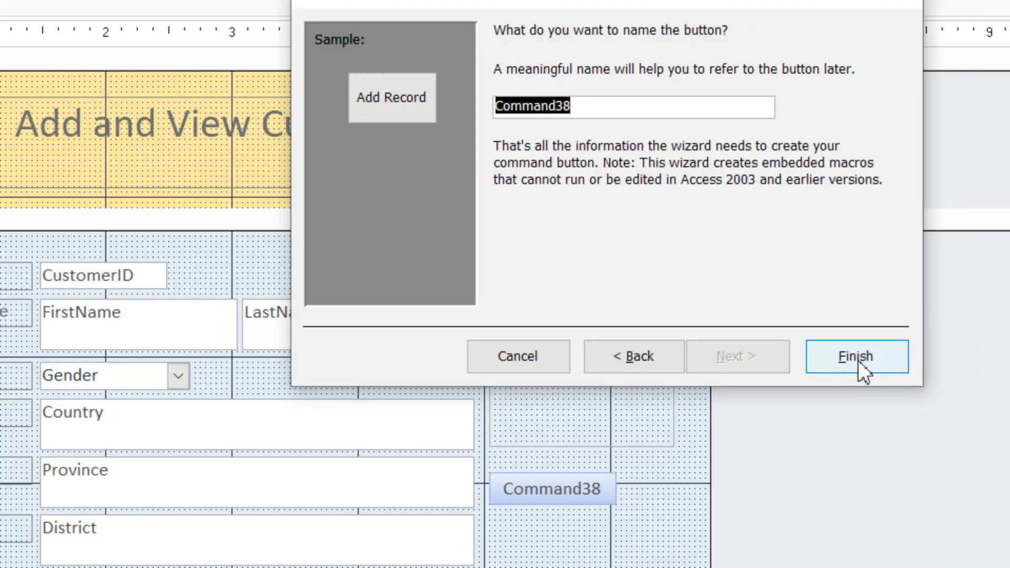
left_click(896, 358)
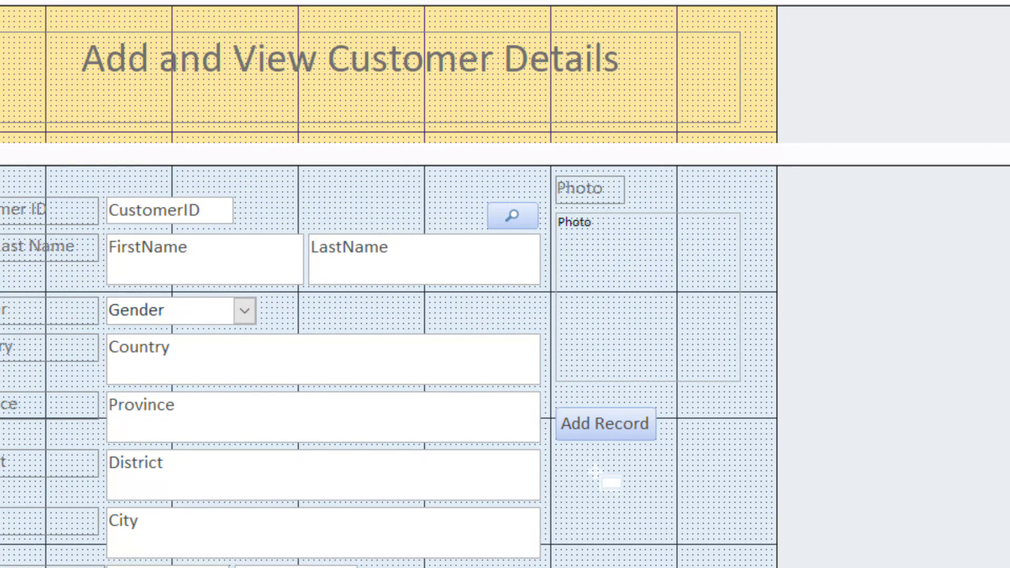
Add a Duplicate Record command button with its text as the caption and align it directly beneath the Add Record button
left_click(587, 463)
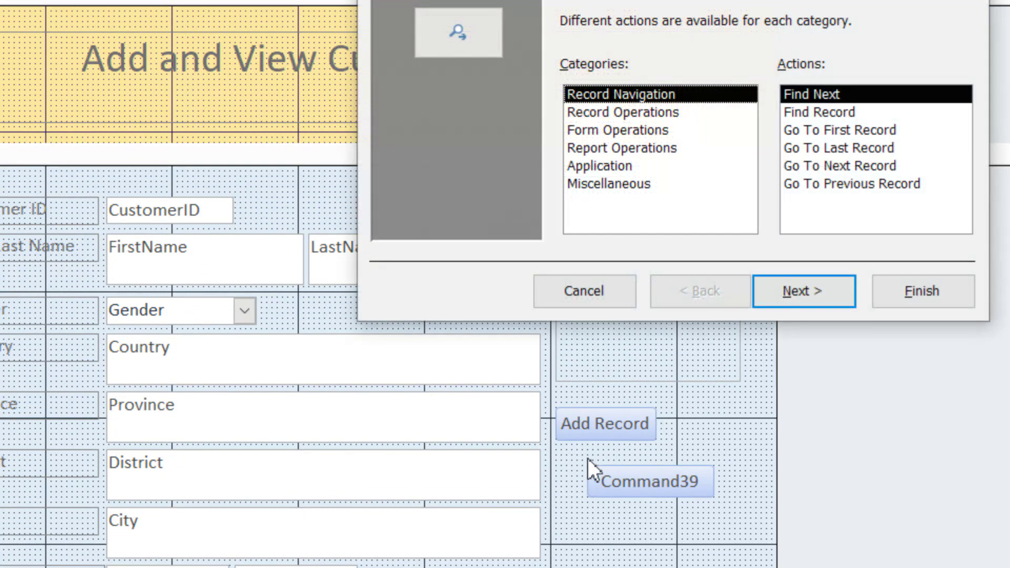
left_click(664, 112)
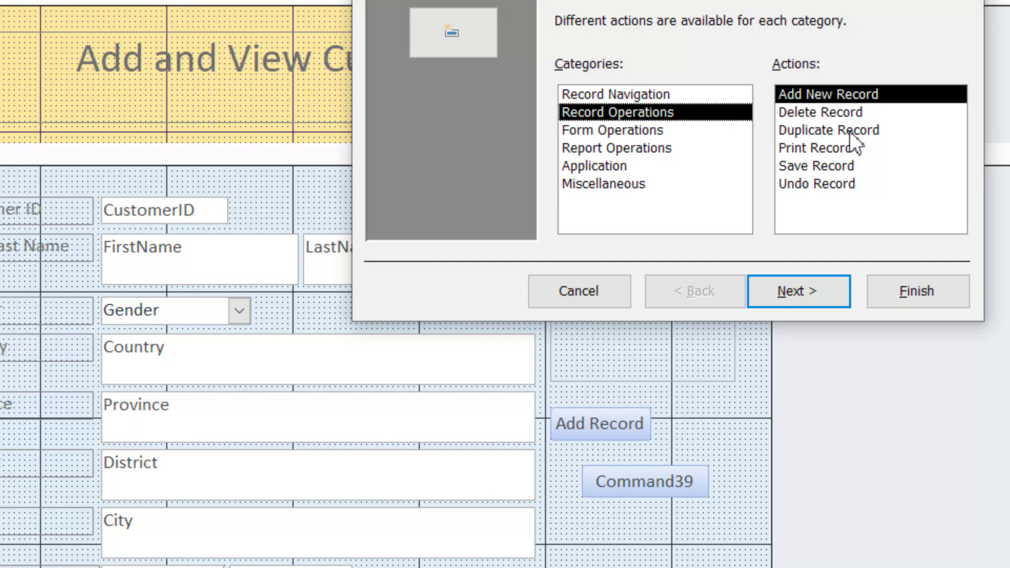
left_click(851, 131)
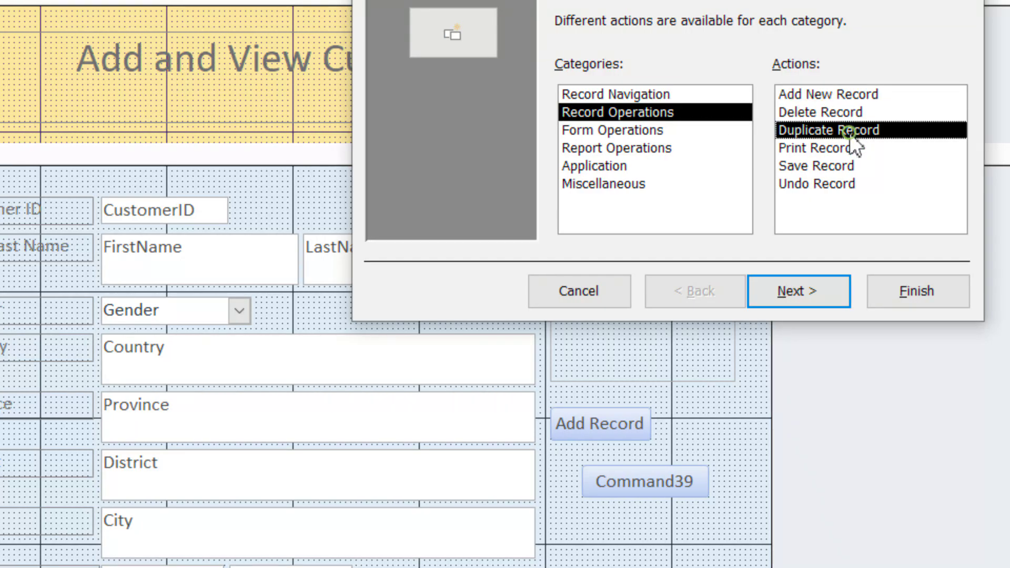
left_click(813, 296)
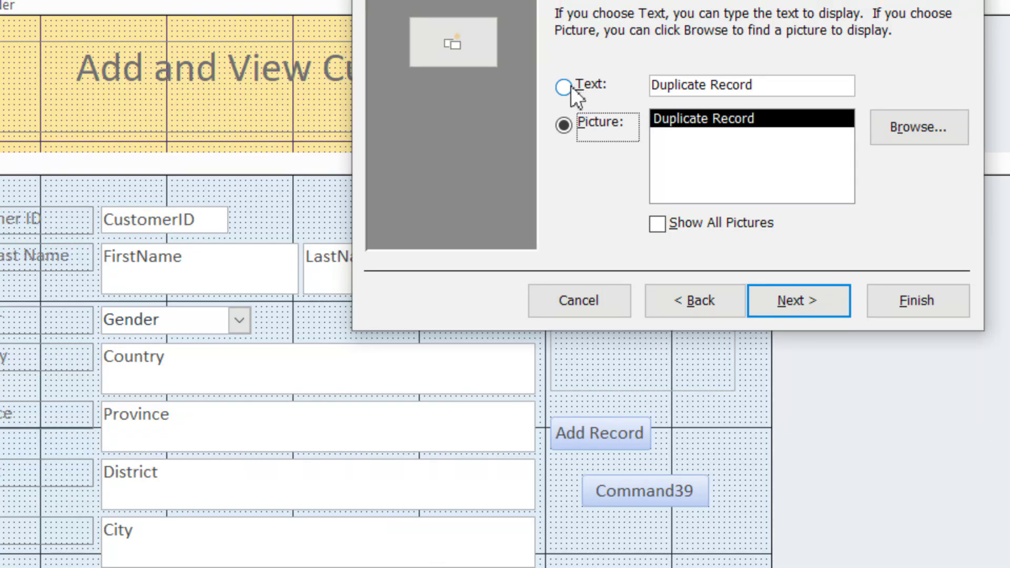
left_click(564, 79)
left_click(831, 309)
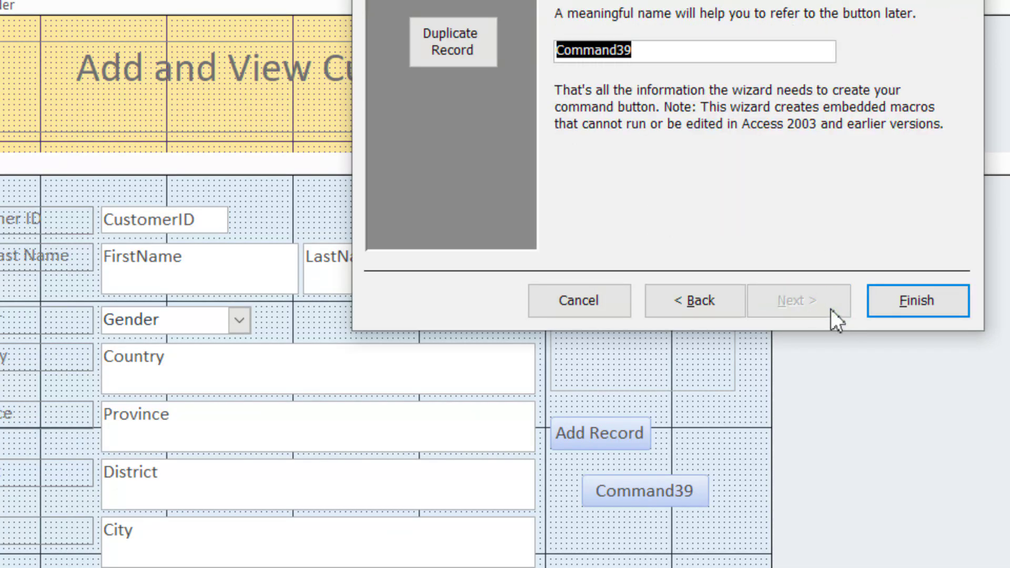
left_click(934, 304)
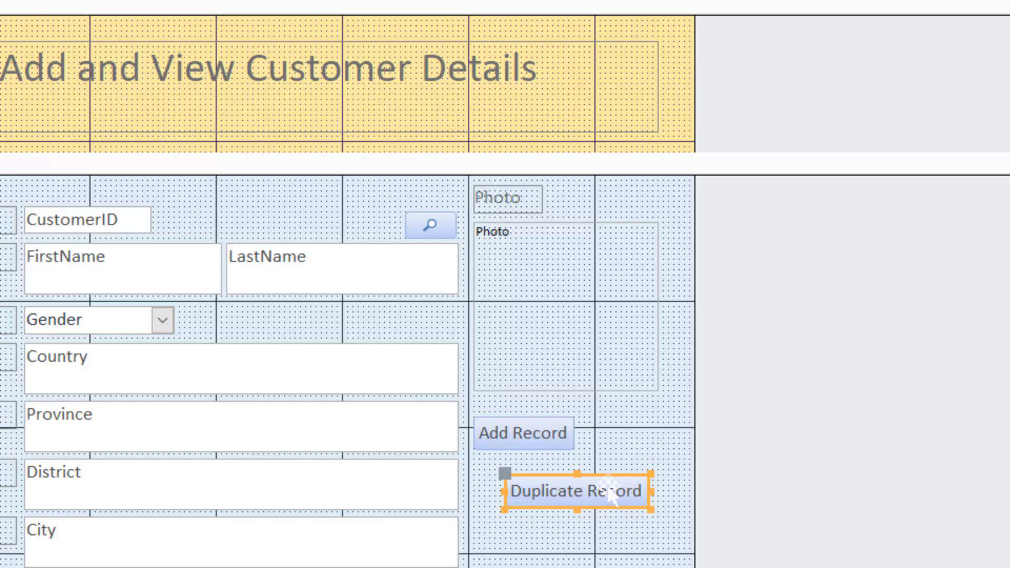
left_click_drag(612, 497, 579, 469)
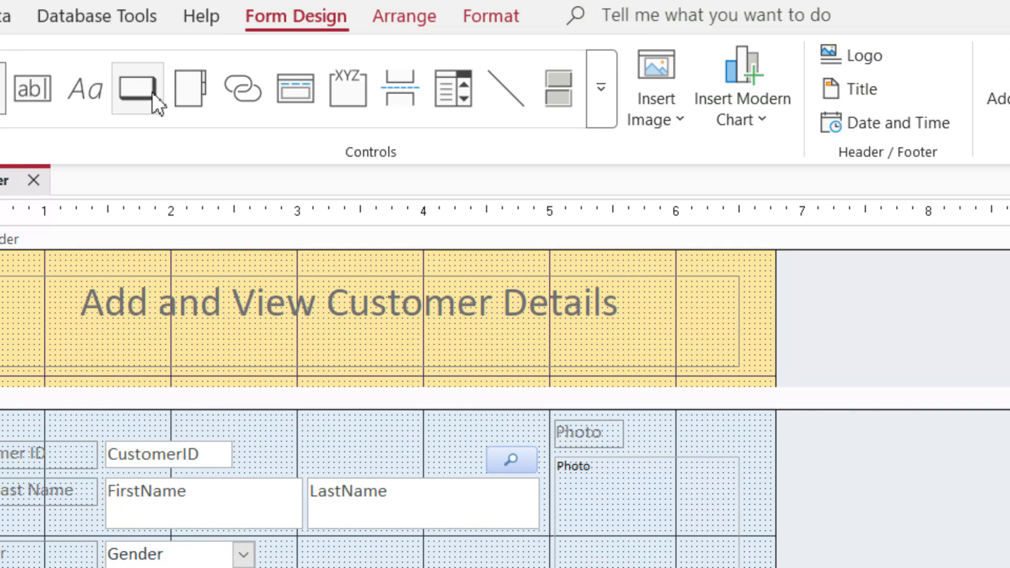
Add a command button below Duplicate Record with the Record Operations action Save Record and the text Save Record
left_click(152, 92)
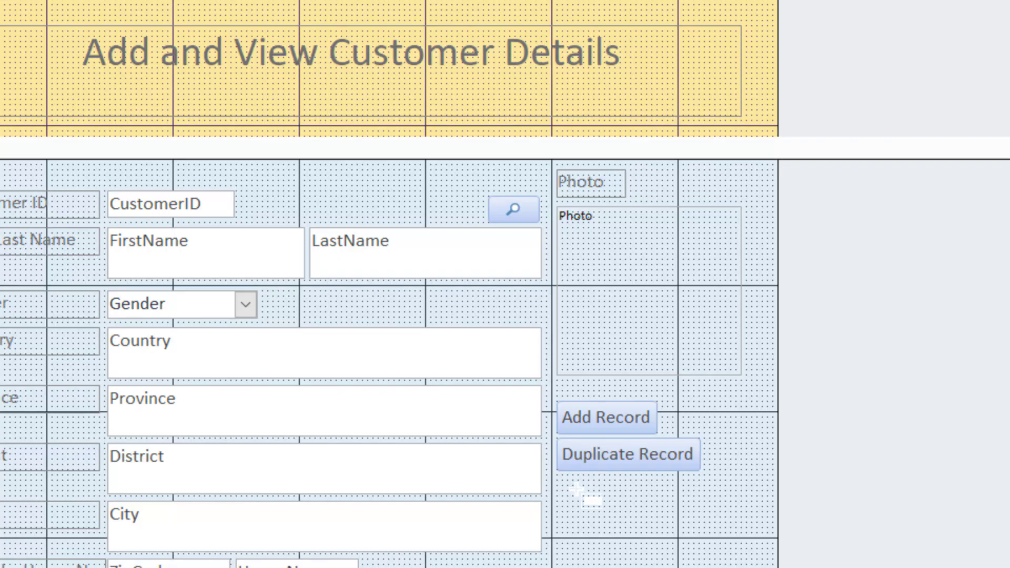
left_click(577, 490)
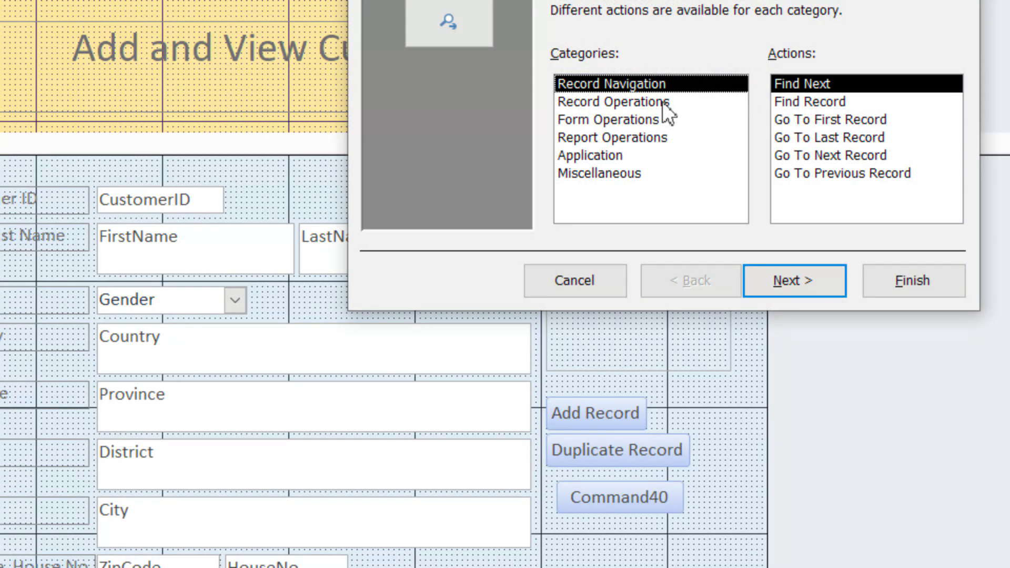
left_click(662, 102)
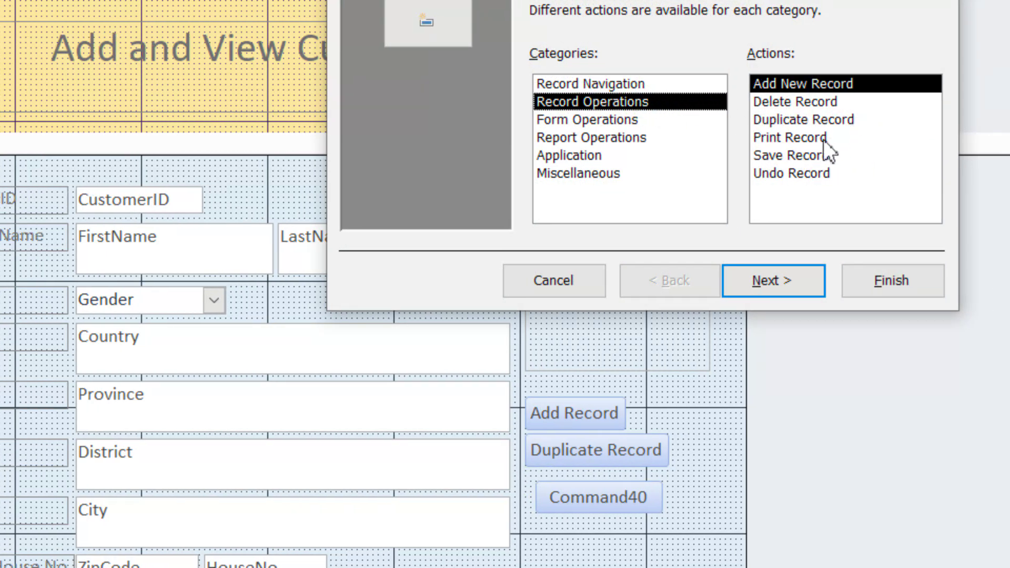
left_click(811, 157)
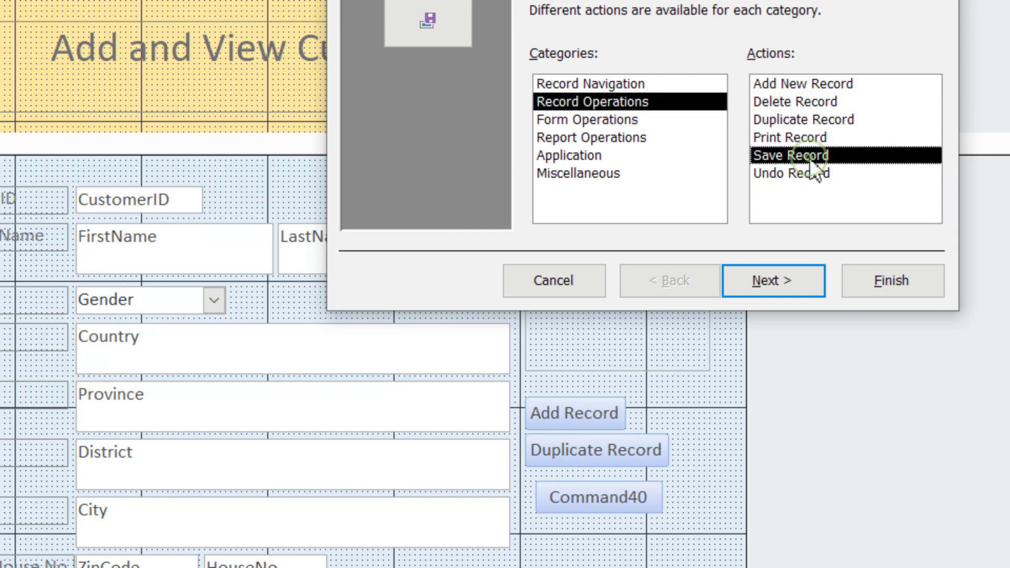
left_click(794, 283)
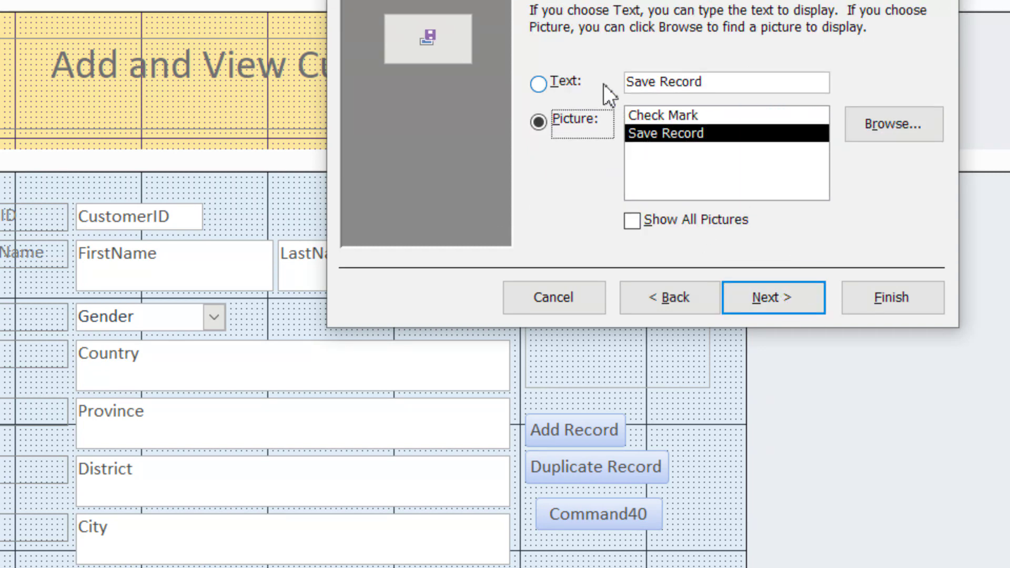
left_click(544, 85)
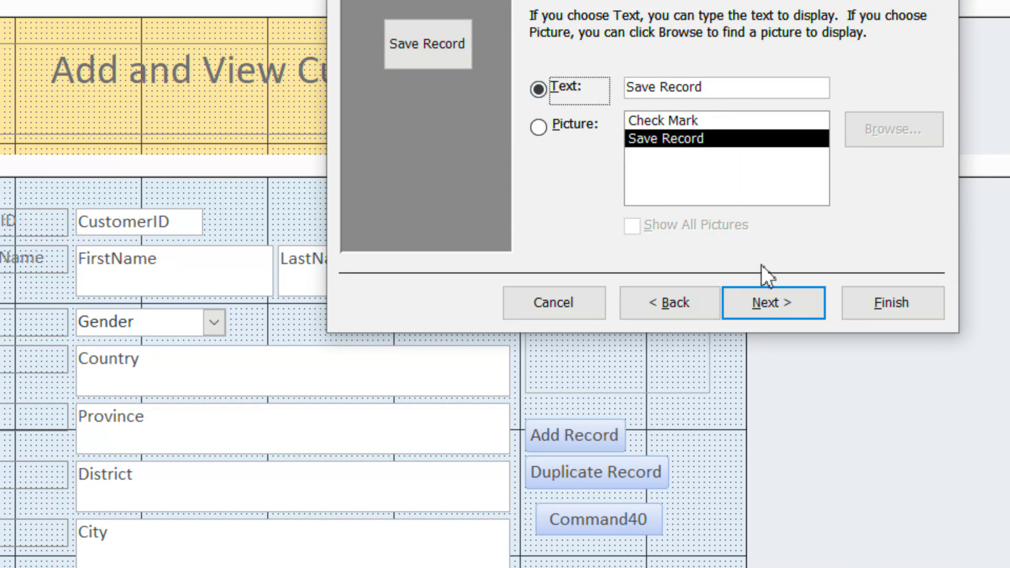
left_click(781, 303)
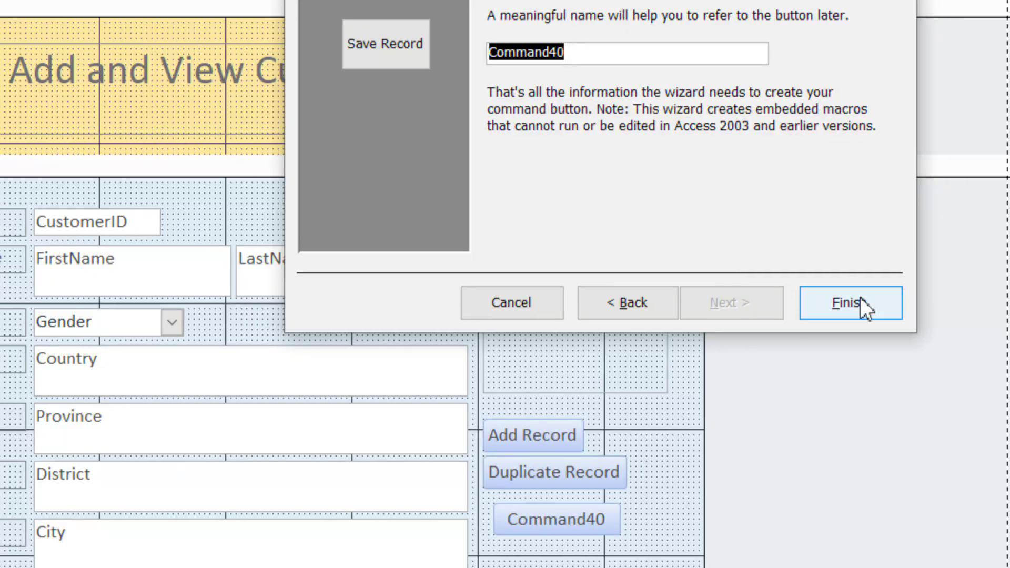
left_click(858, 301)
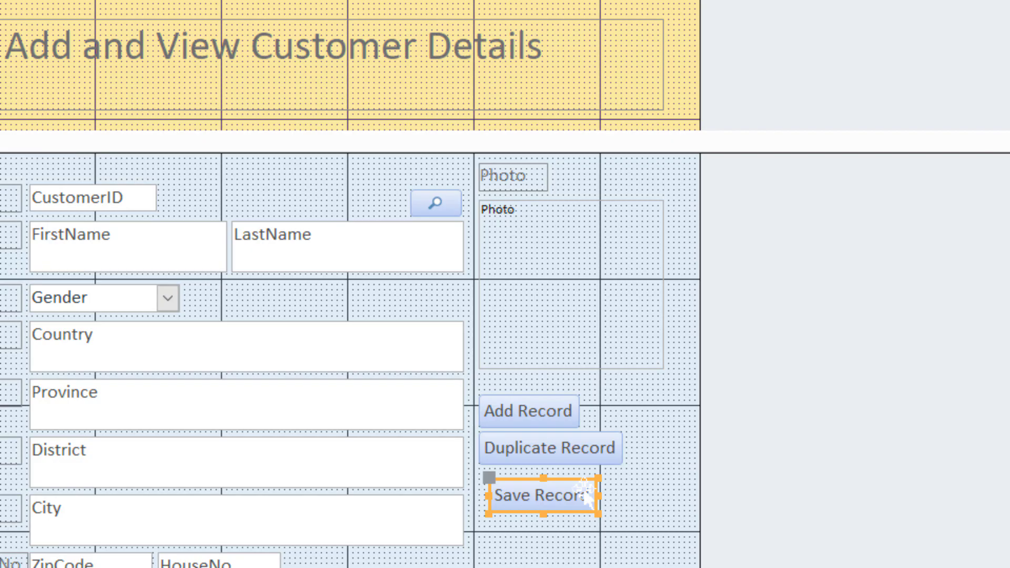
Align the Save Record button directly beneath Duplicate Record and widen the Save Record and Add Record buttons to match its width
mouse_move(585, 489)
left_mouse_down()
mouse_move(570, 469)
mouse_move(572, 483)
left_mouse_up()
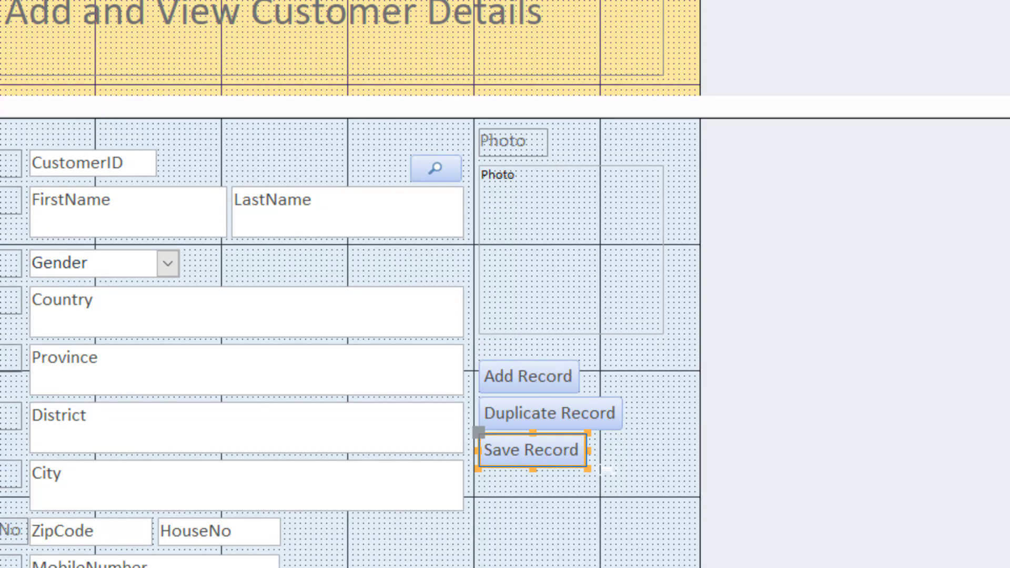
left_click_drag(605, 468, 639, 468)
left_click(576, 378)
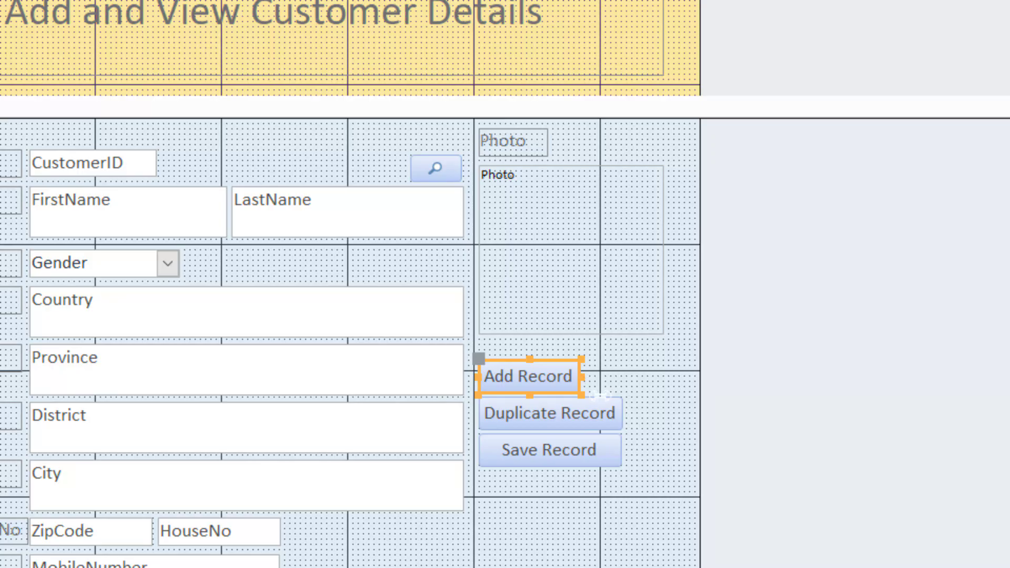
left_click_drag(600, 394, 637, 393)
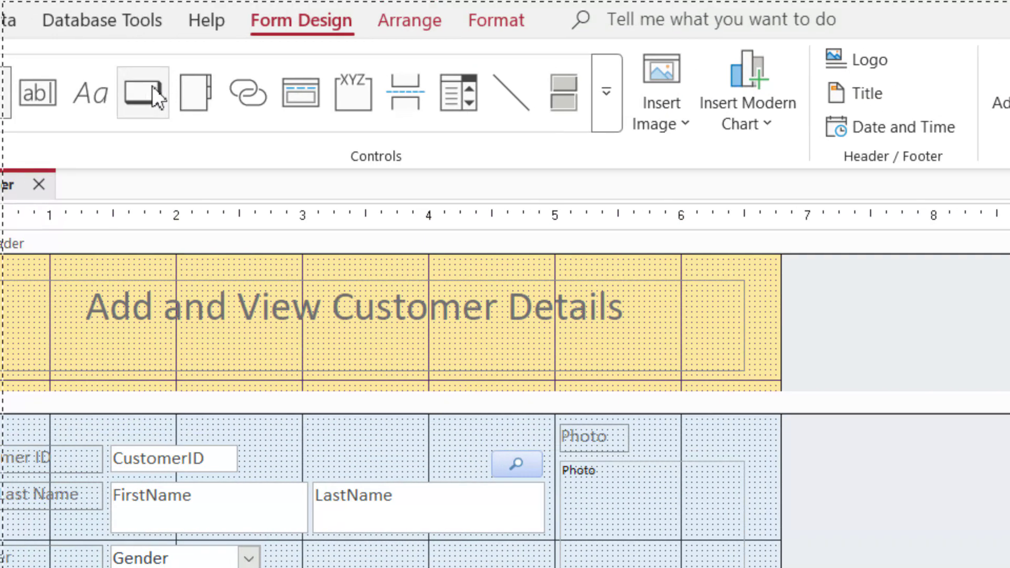
Add a command button below Save Record with the Record Operations action Delete Record and the text Delete Record
left_click(152, 86)
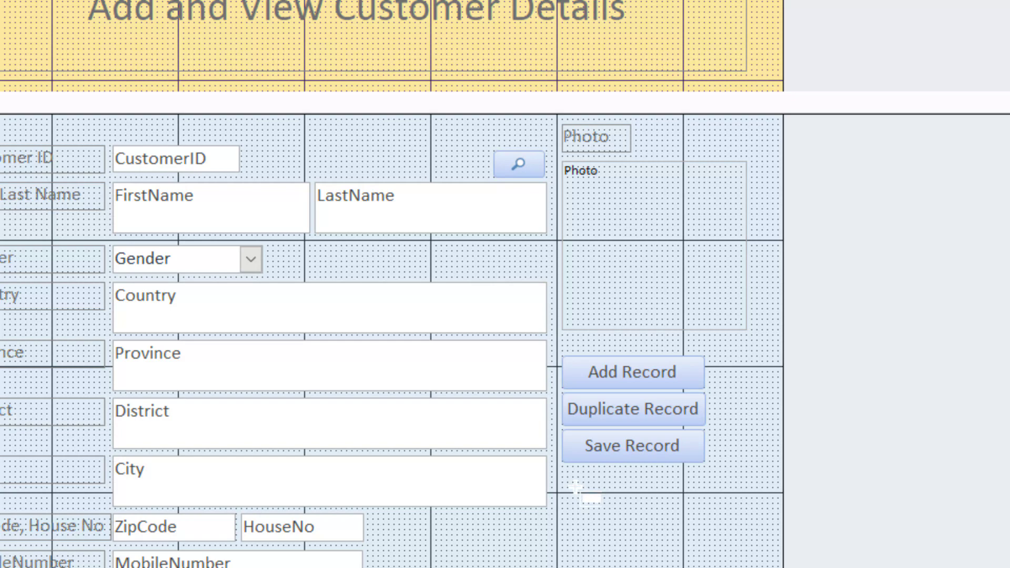
left_click(572, 526)
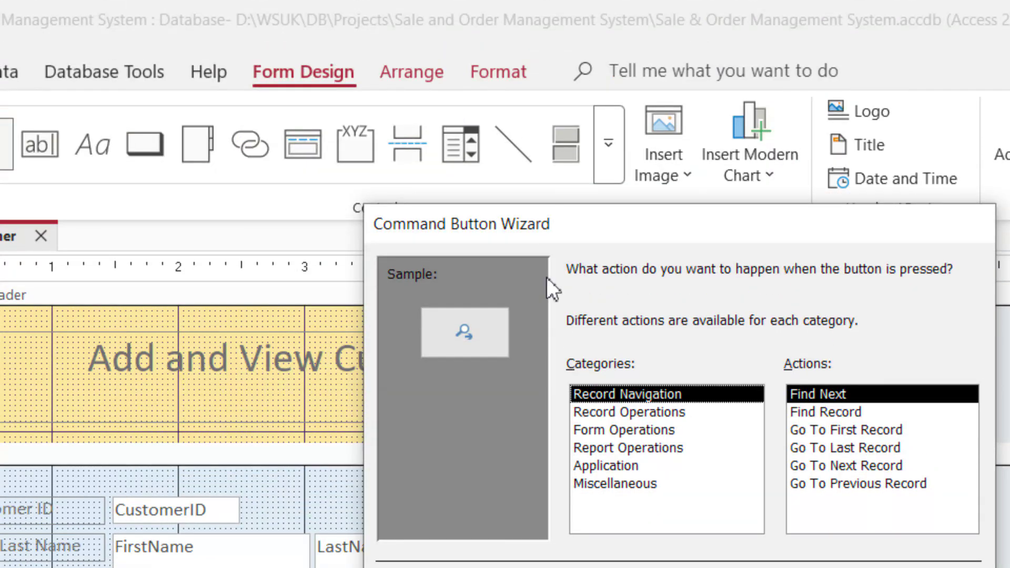
left_click(677, 415)
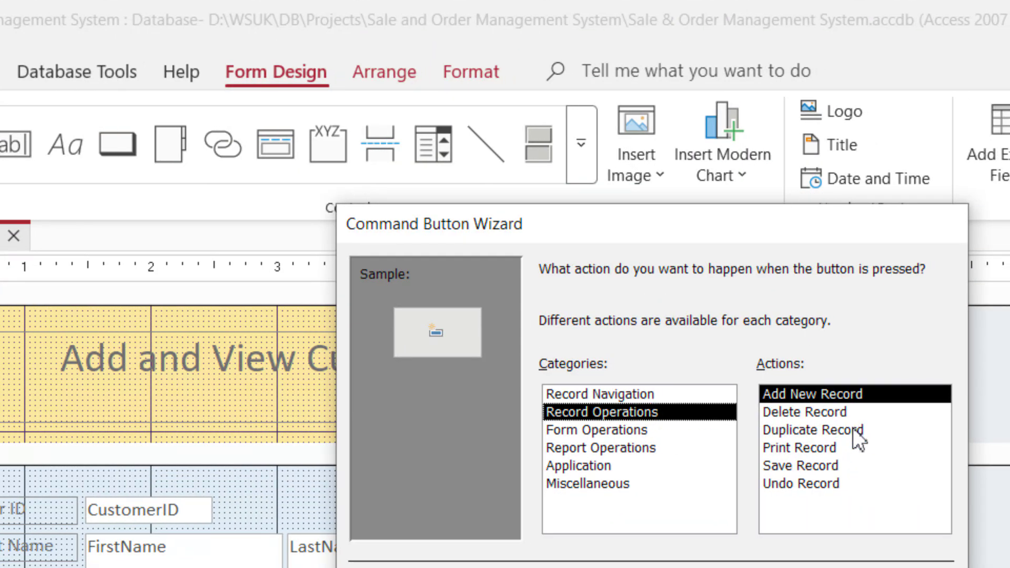
left_click(835, 414)
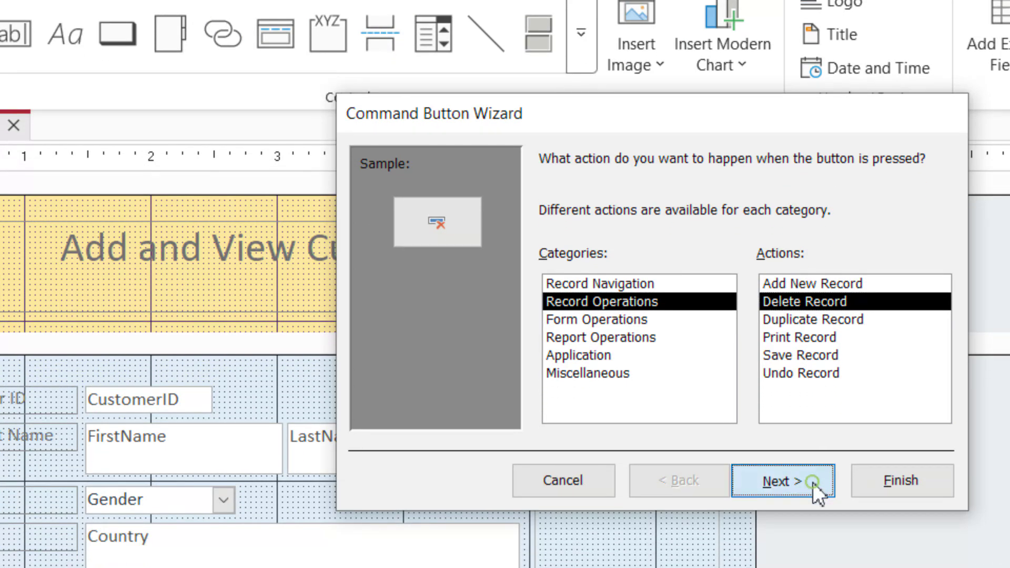
left_click(813, 481)
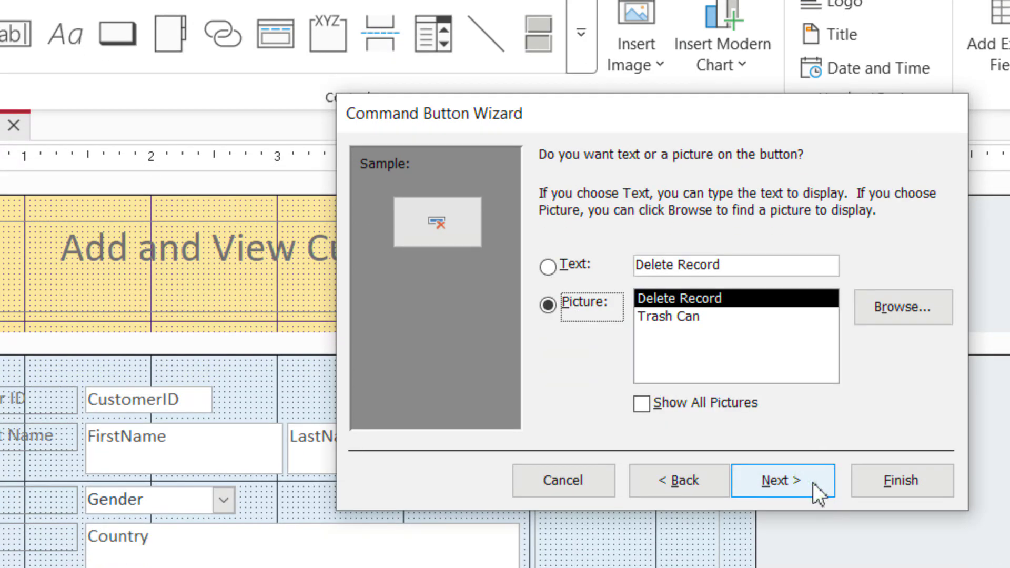
left_click(547, 266)
left_click(784, 482)
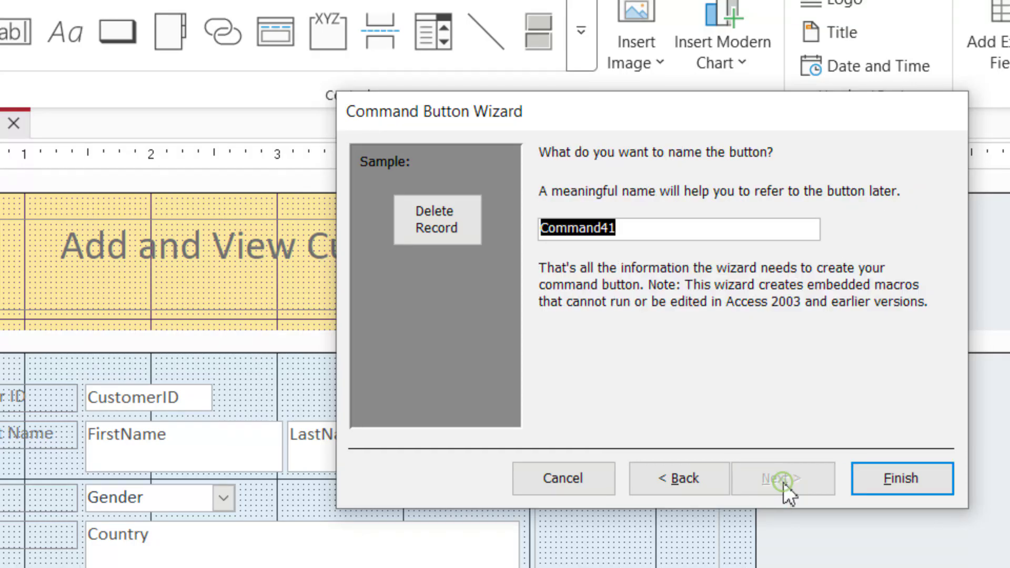
left_click(858, 482)
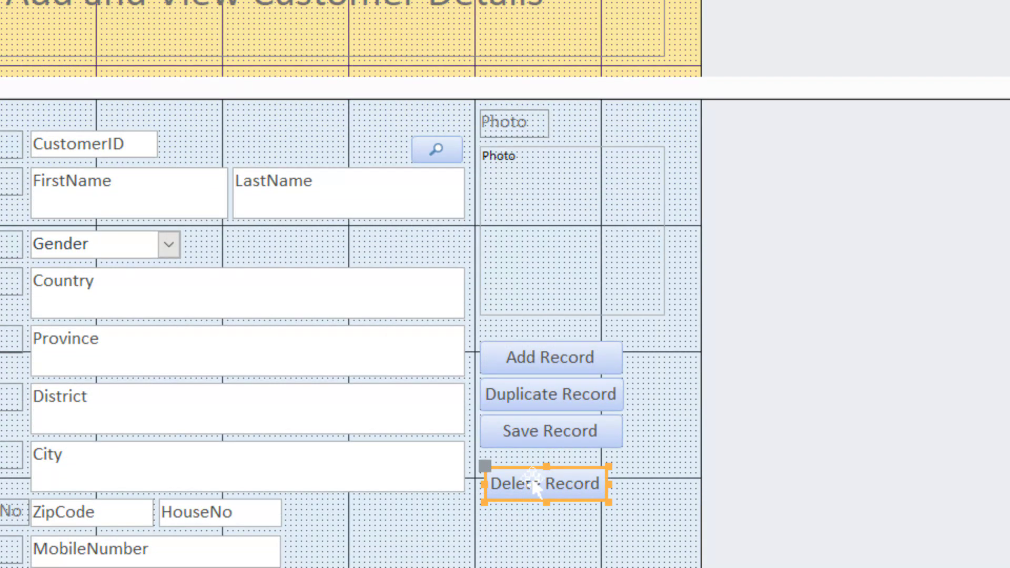
Align the Delete Record button directly beneath Save Record, widen it to match the others and increase its height slightly
left_click_drag(532, 486, 528, 471)
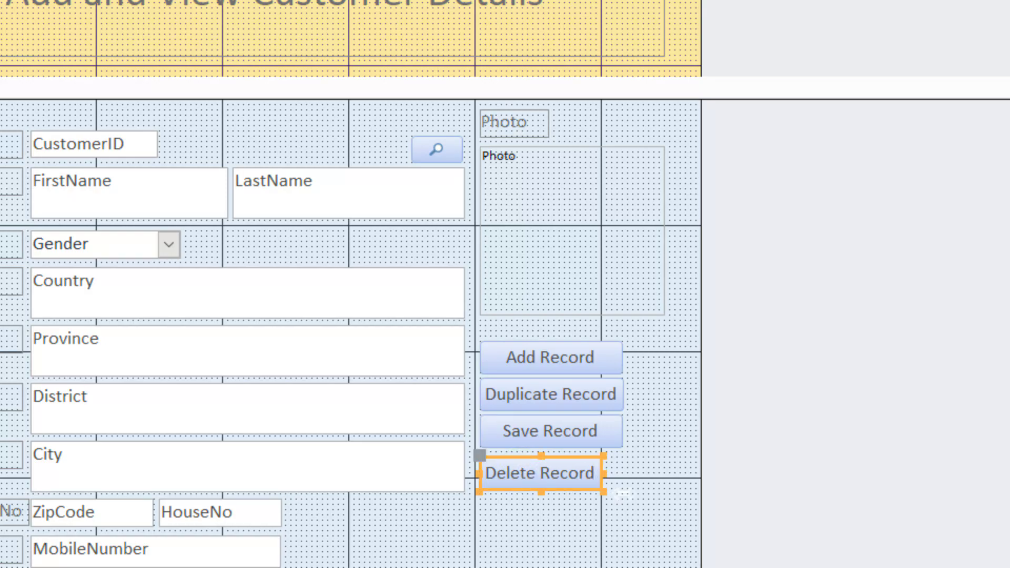
left_click_drag(605, 475, 625, 474)
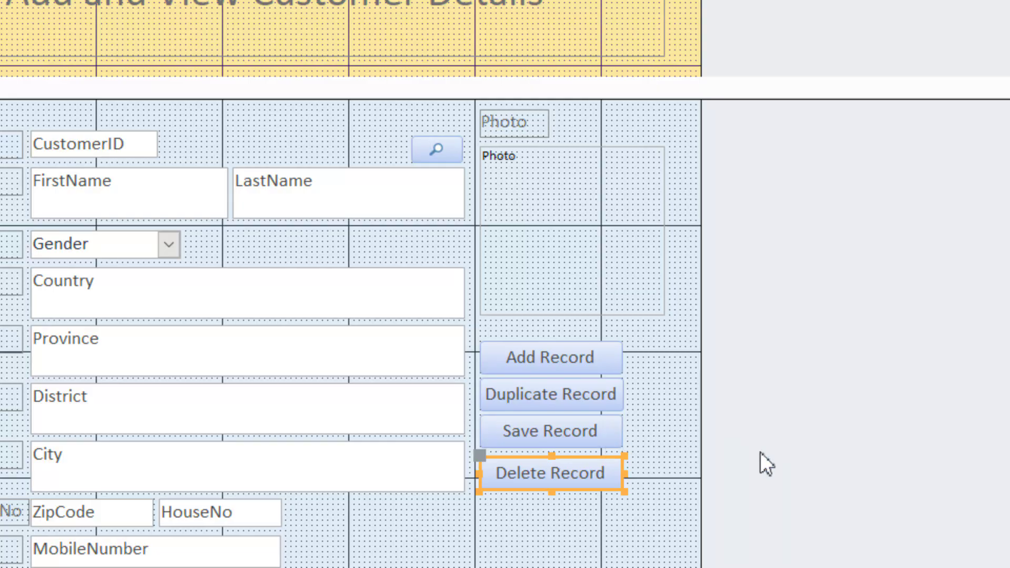
key("Up")
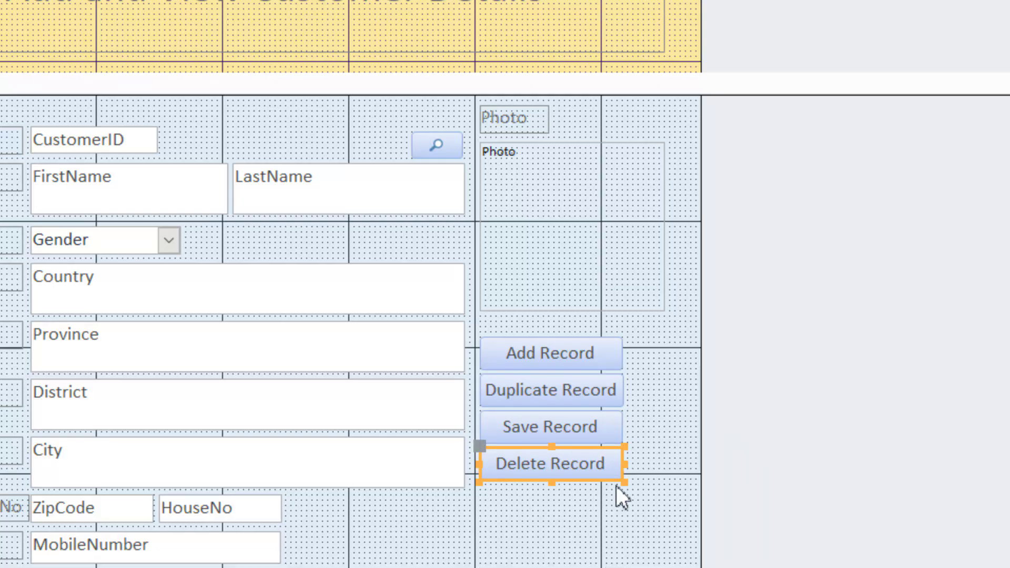
scroll(549, 463, "down", 1)
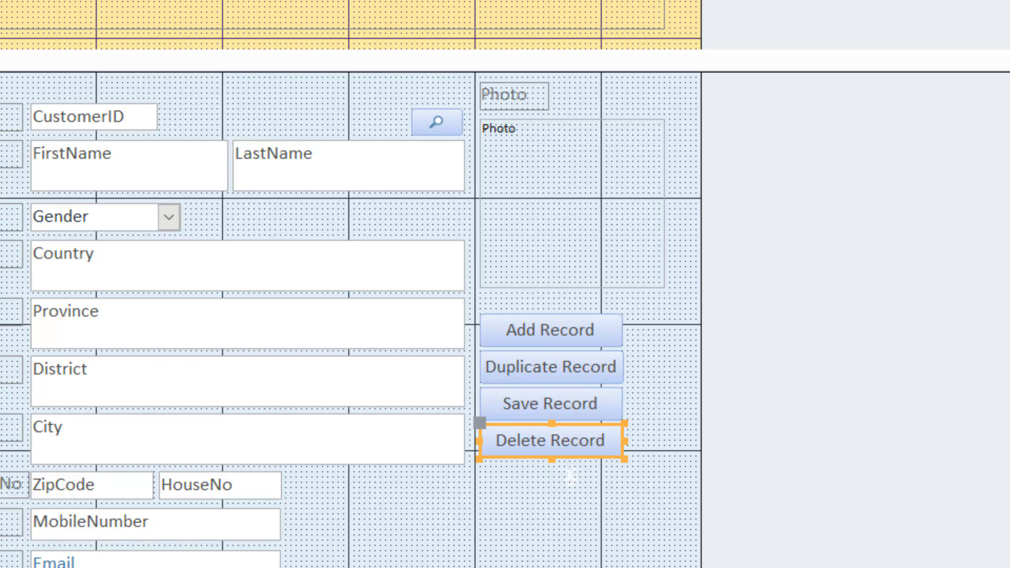
key("shift+Down")
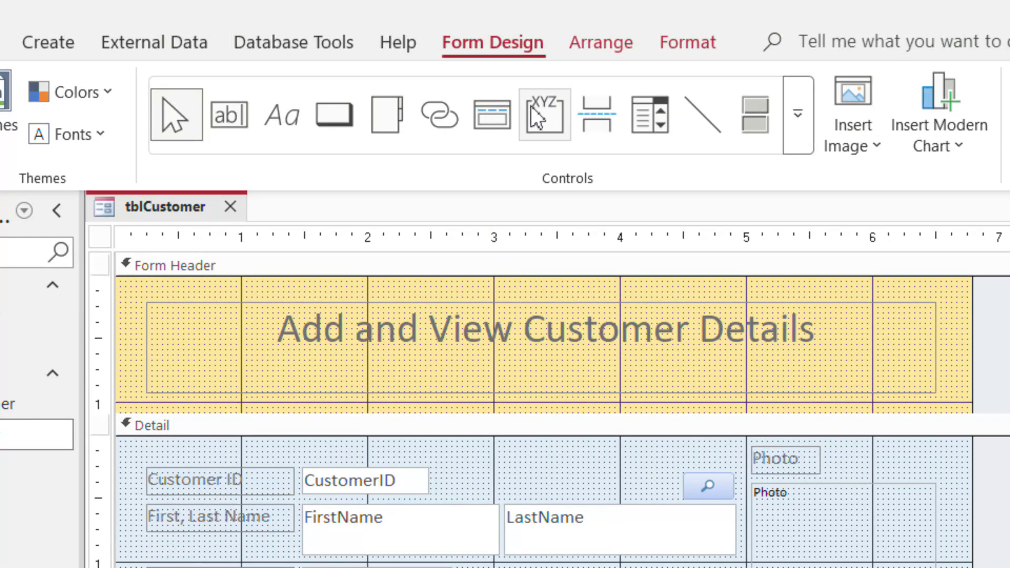
Add an unbound text box about 2.17" wide and 0.83" high beneath the Delete Record button, level with the ZipCode to Email rows
left_click(239, 118)
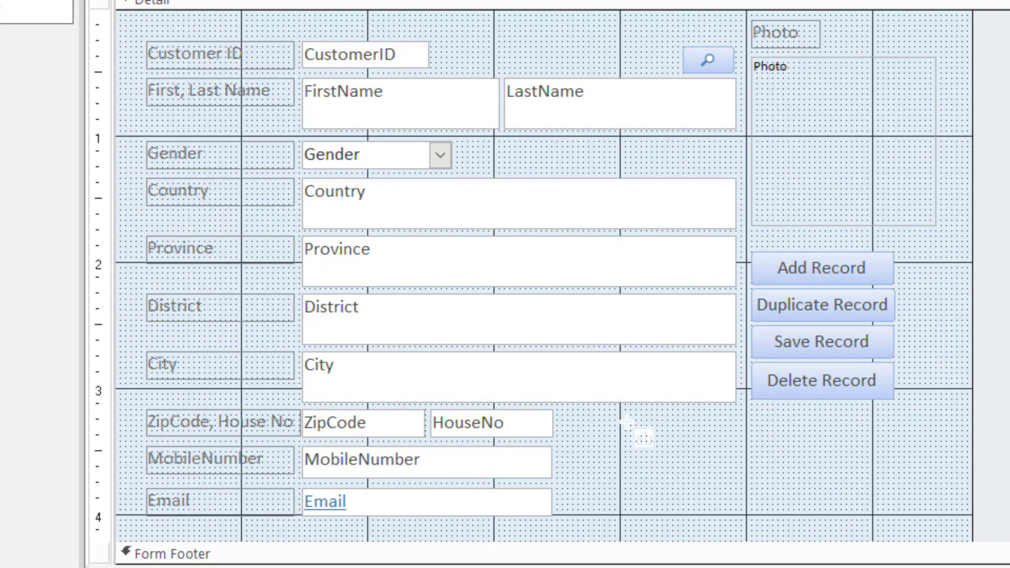
left_click_drag(621, 415, 881, 521)
left_click_drag(863, 488, 860, 481)
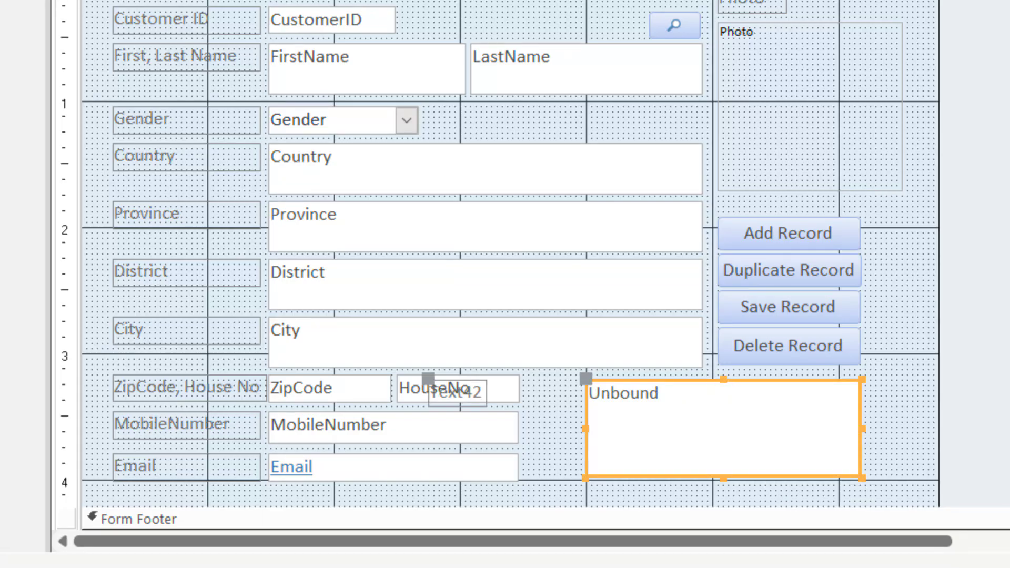
left_click_drag(723, 379, 723, 374)
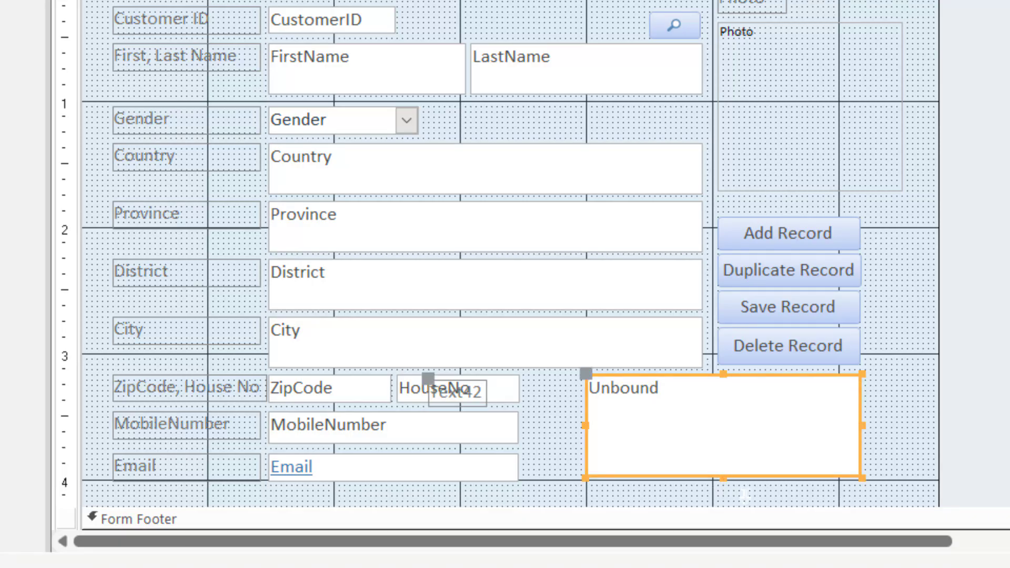
left_click_drag(724, 475, 725, 482)
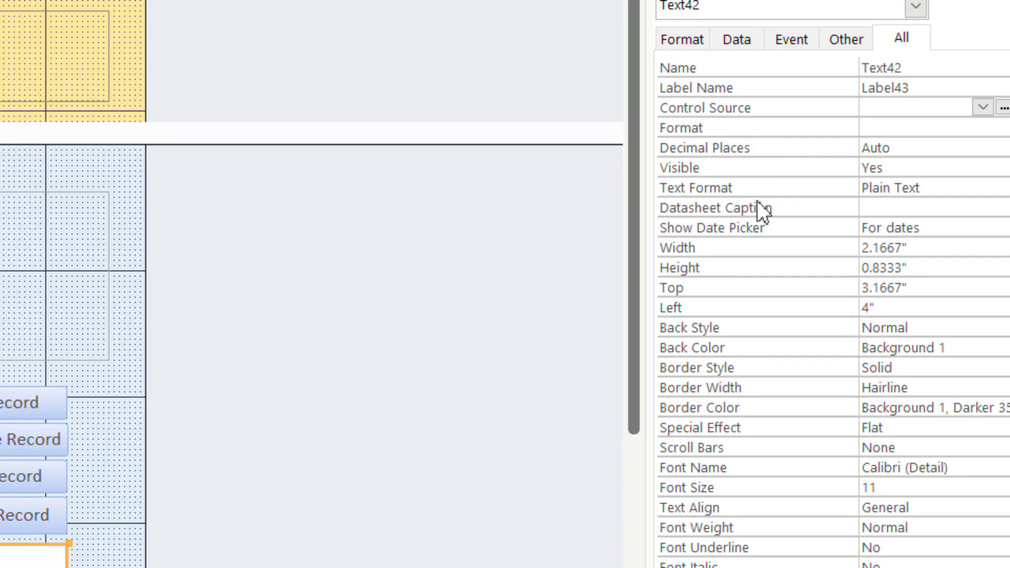
Try Accent 4, Lighter 40% as the unbound text box's back color, and settle on the lightest gold theme shade
left_click(986, 346)
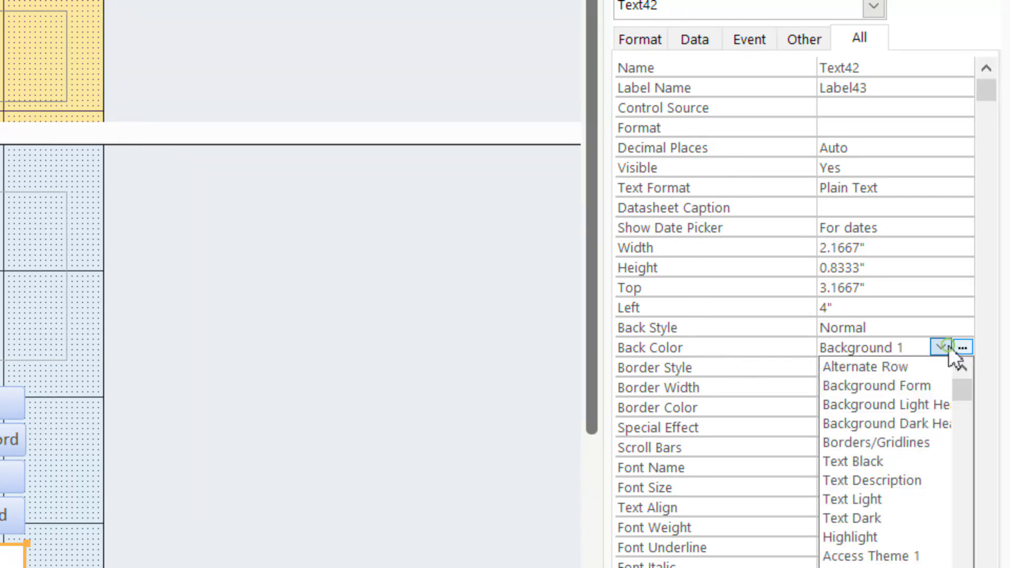
left_click(963, 346)
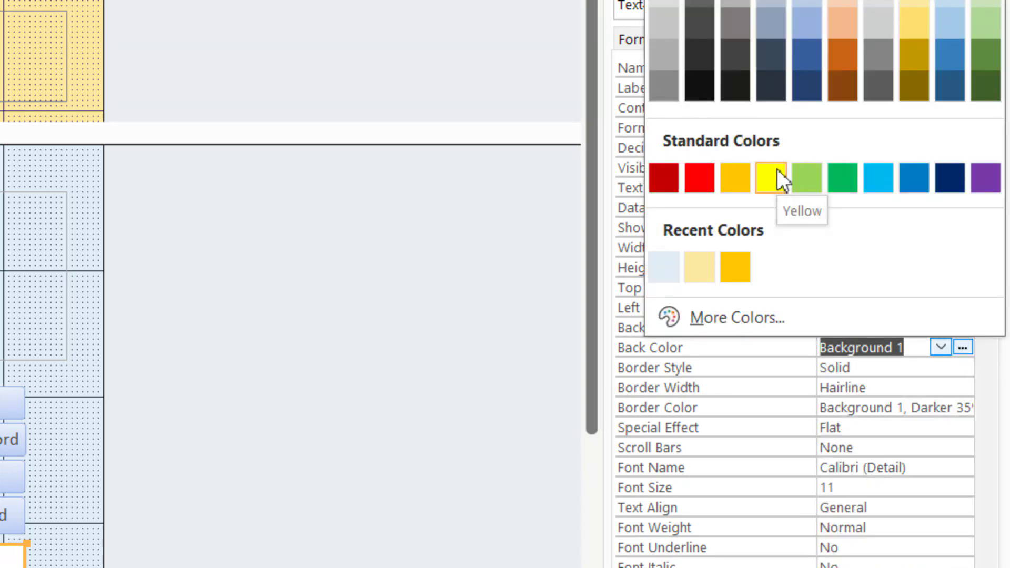
left_click(917, 26)
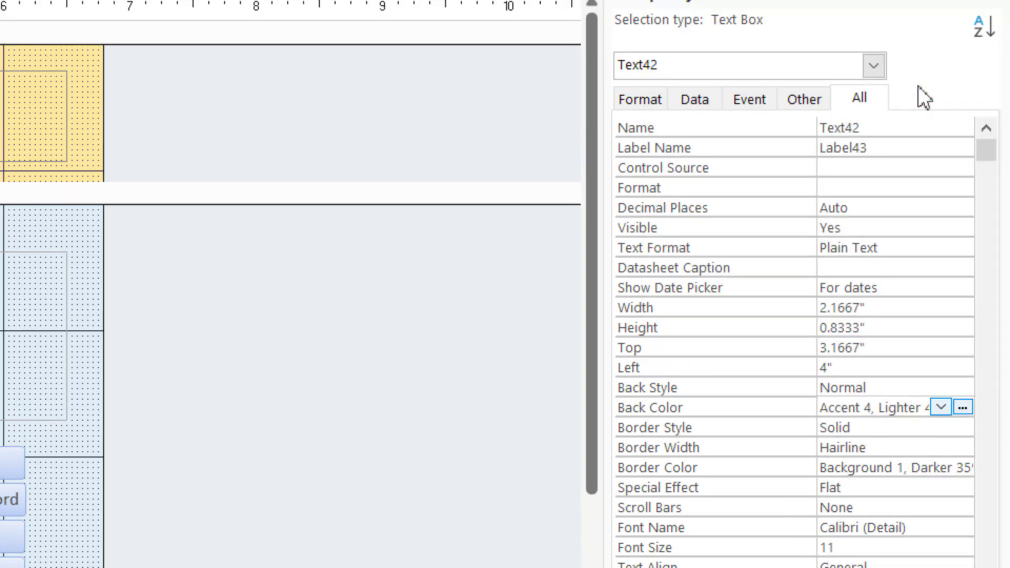
left_click(962, 408)
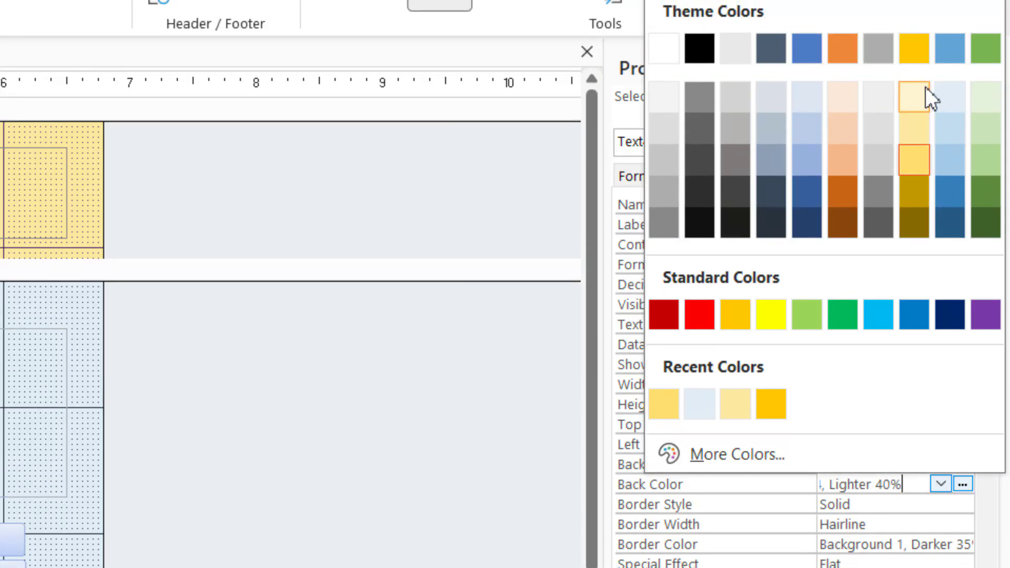
left_click(917, 93)
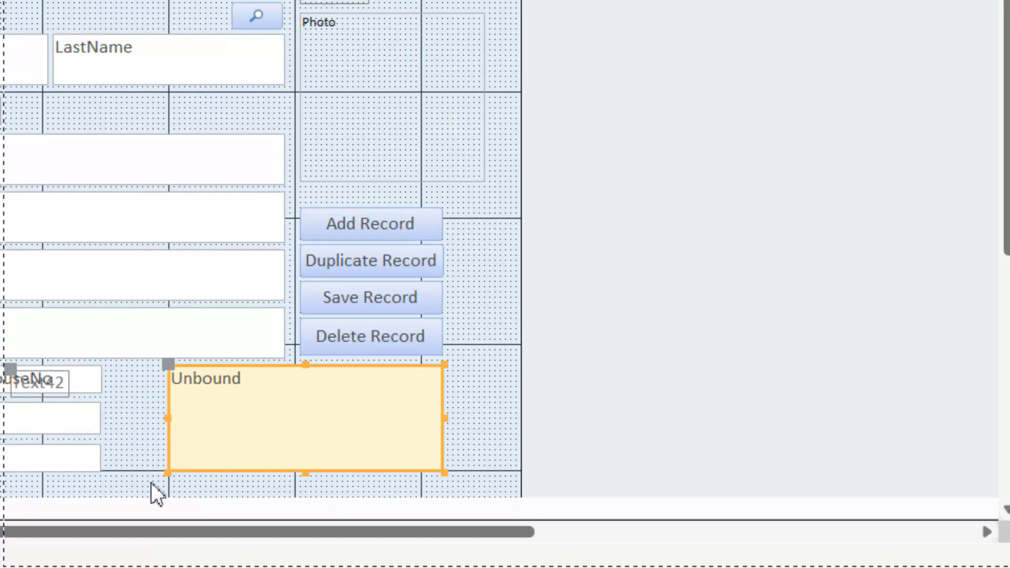
Move the unbound text box's label between the MobileNumber field and the gold box, and change its caption to NOTE
left_click(85, 380)
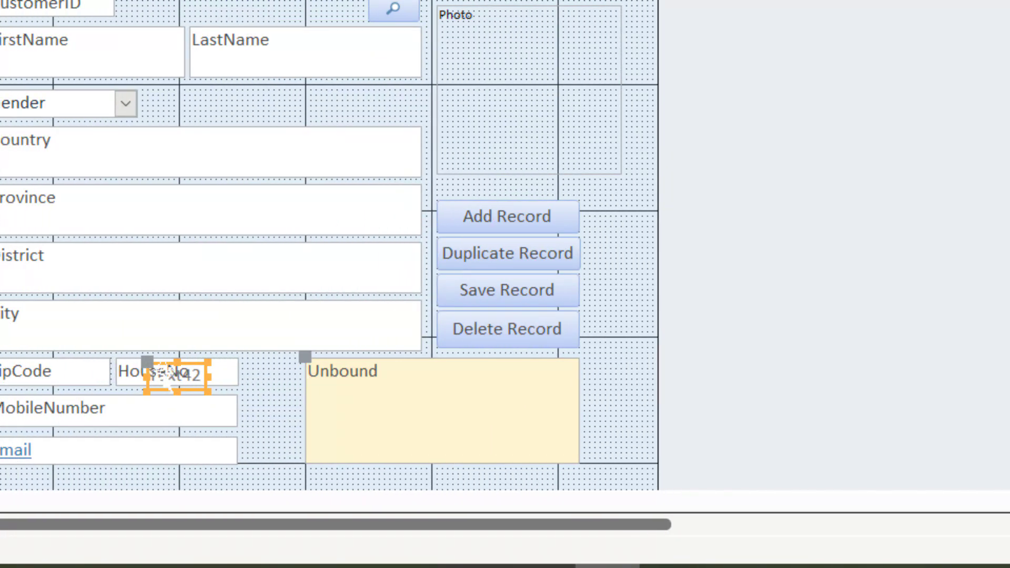
left_click_drag(159, 361, 267, 409)
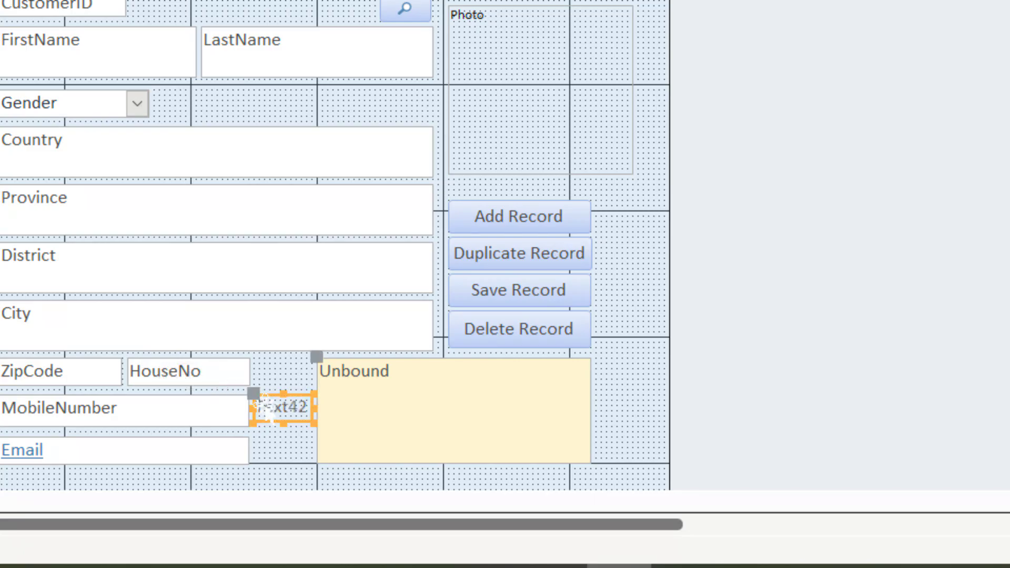
left_click(265, 409)
type("NOTE")
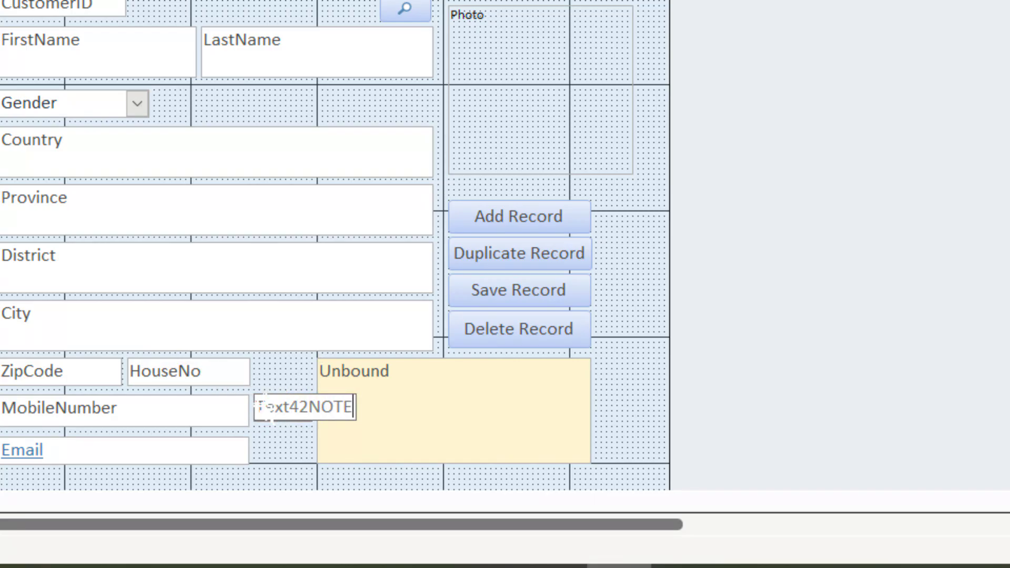
key("Left")
key("Left")
key("Left")
key("Left")
key("BackSpace")
key("BackSpace")
key("BackSpace")
key("BackSpace")
key("BackSpace")
key("BackSpace")
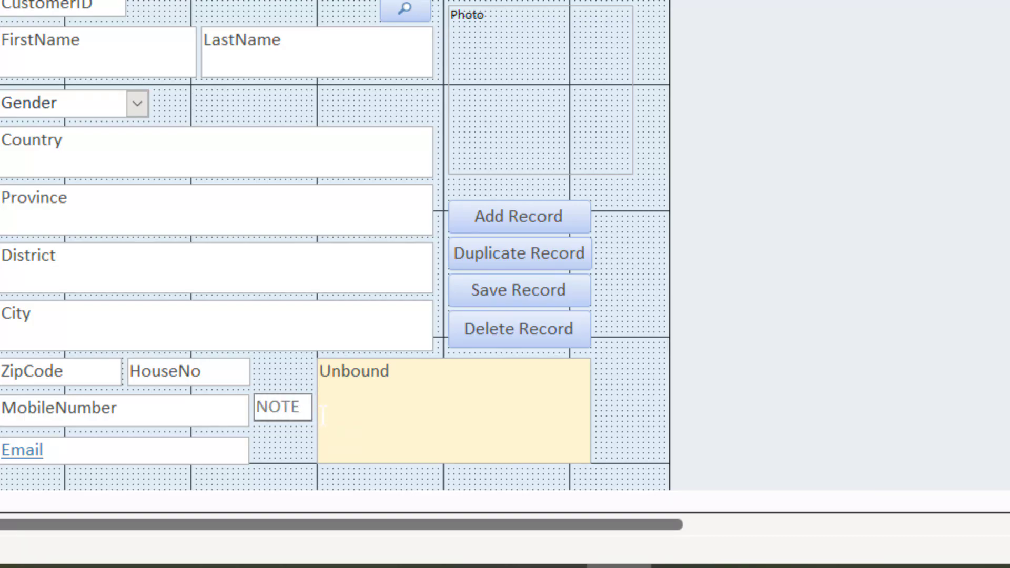
left_click(531, 408)
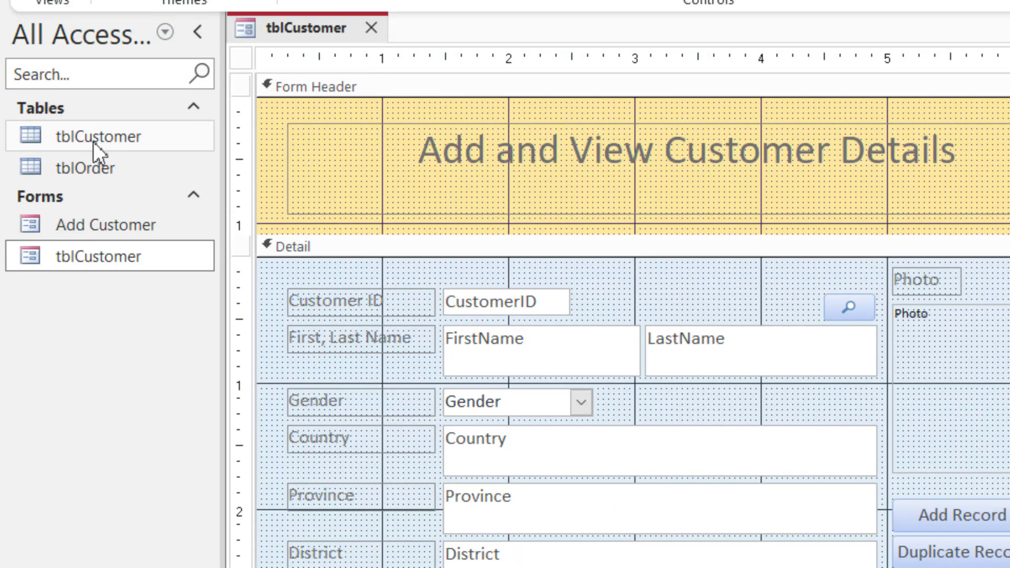
Open the tblCustomer table in Design View as read-only and go to the first empty field row below Photo
left_click(94, 141)
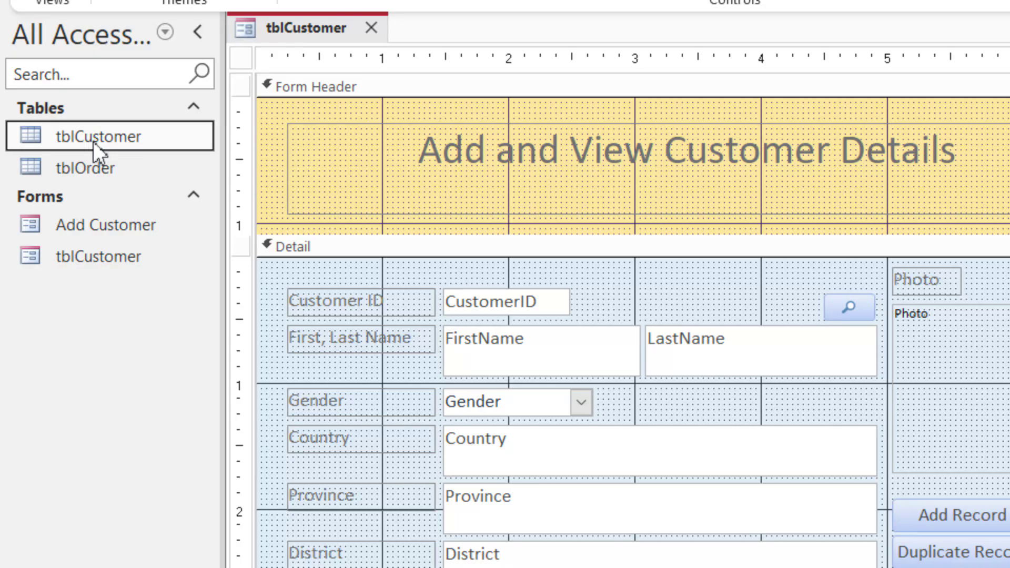
right_click(93, 141)
left_click(196, 201)
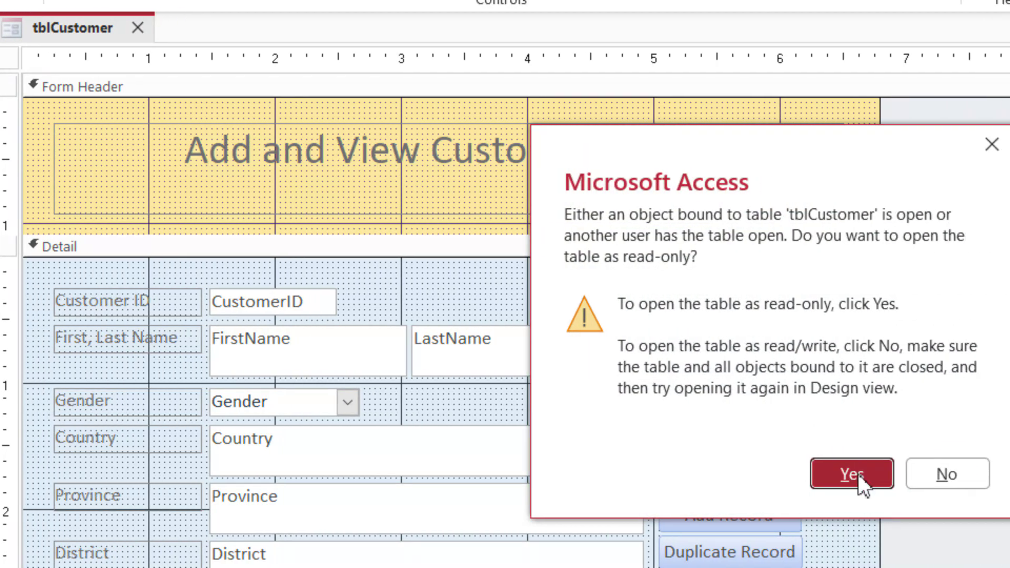
left_click(857, 475)
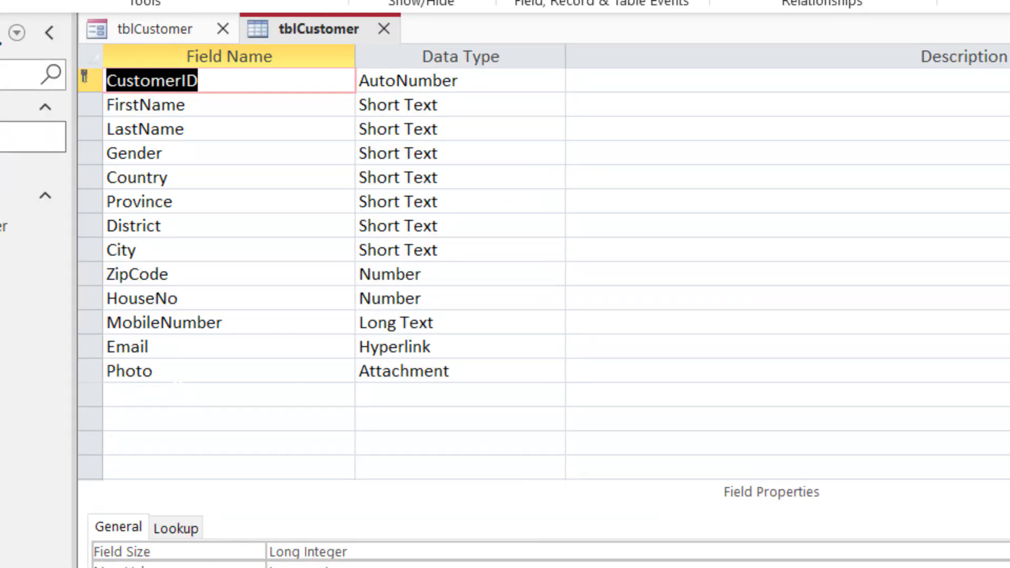
left_click(176, 395)
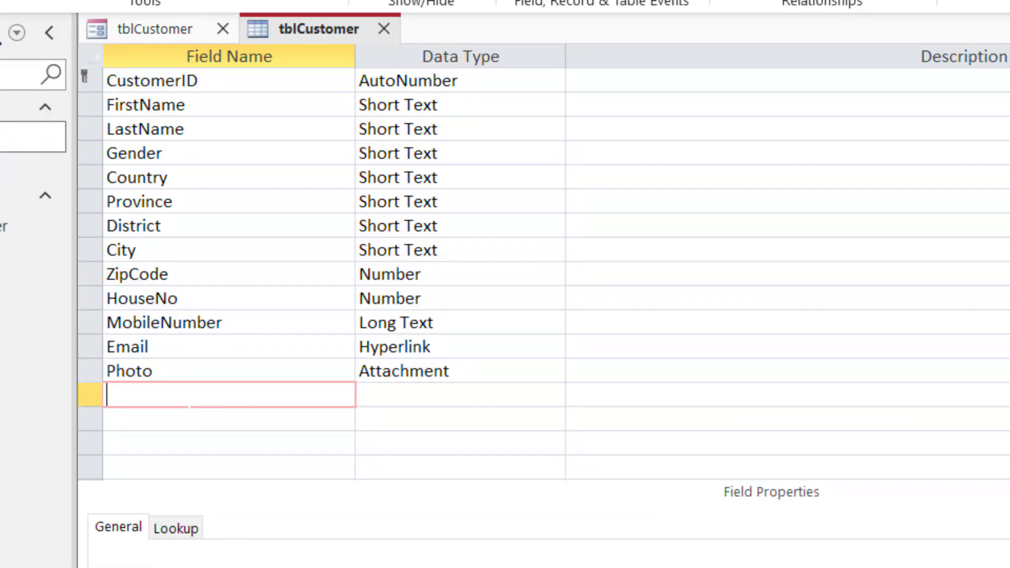
left_click(175, 395)
left_click(206, 390)
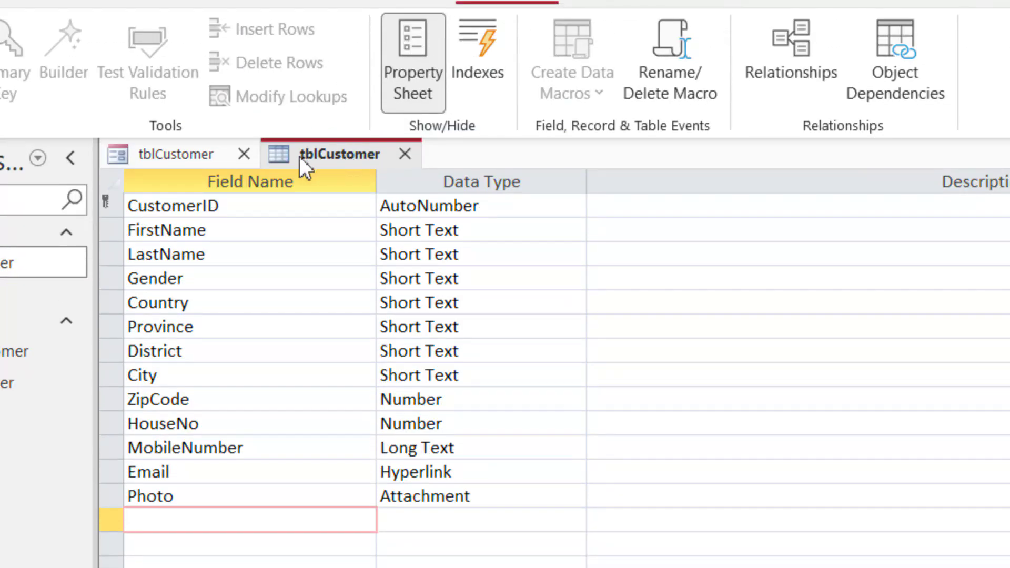
Return to the tblCustomer form, save its design and switch it to Form View
left_click(202, 154)
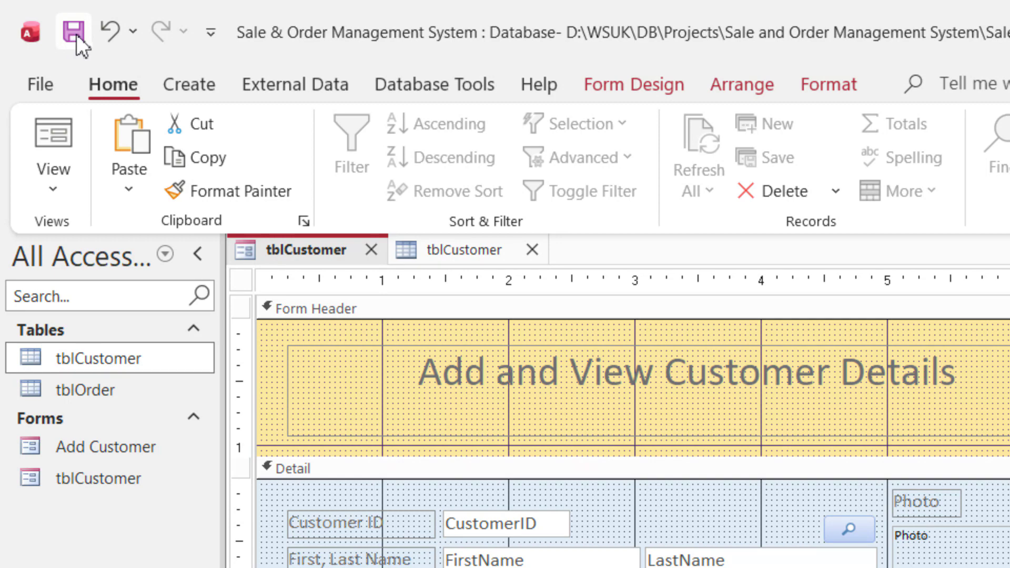
left_click(77, 33)
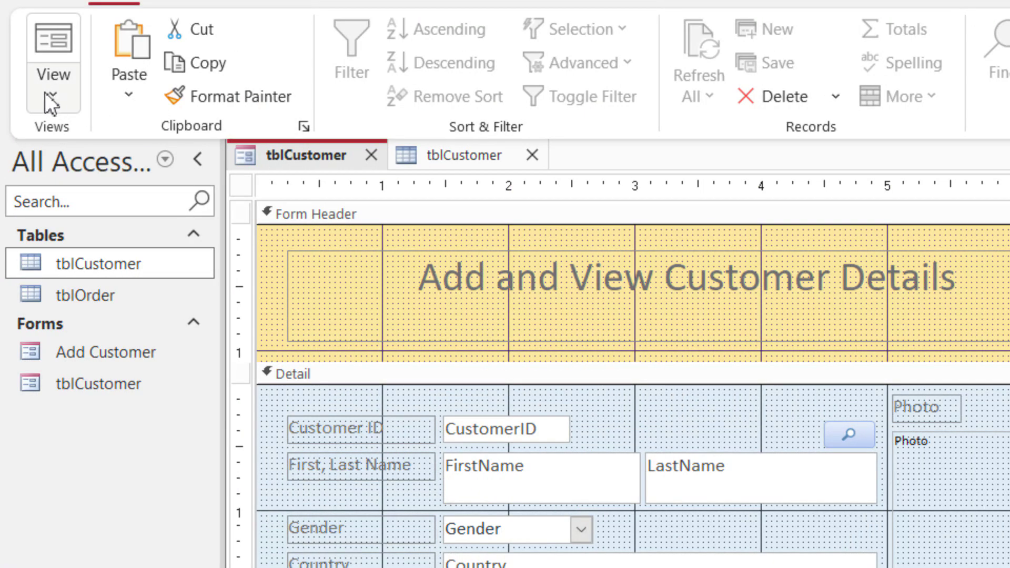
left_click(53, 94)
left_click(122, 146)
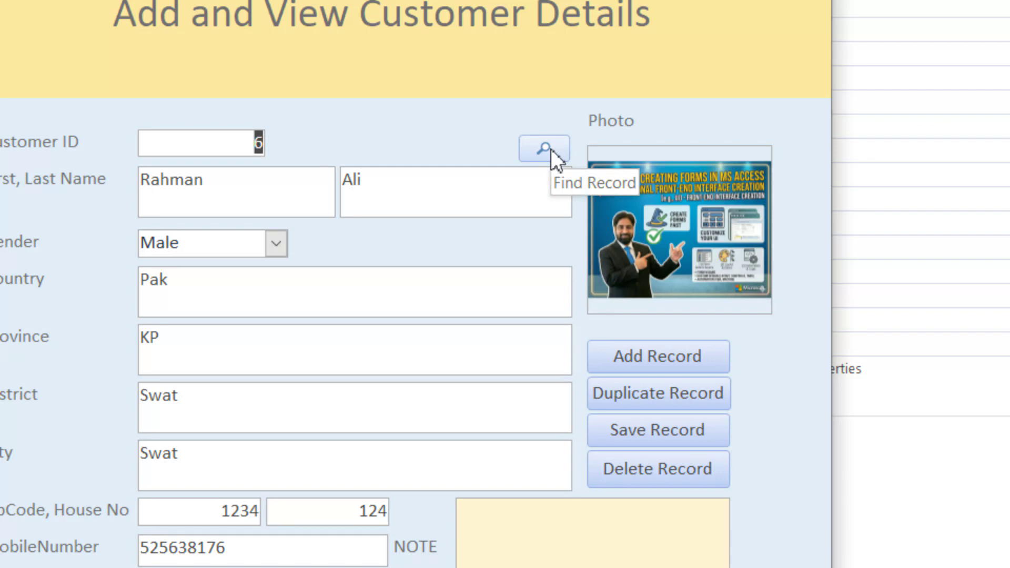
Use the form's Find Record button to search the Country field for UK and then for US
left_click(304, 295)
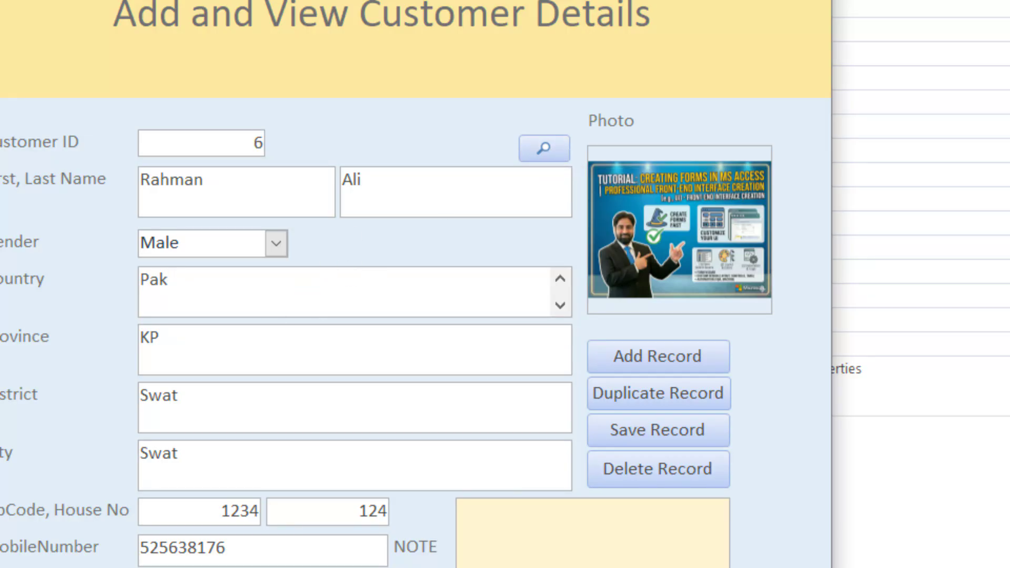
left_click(545, 147)
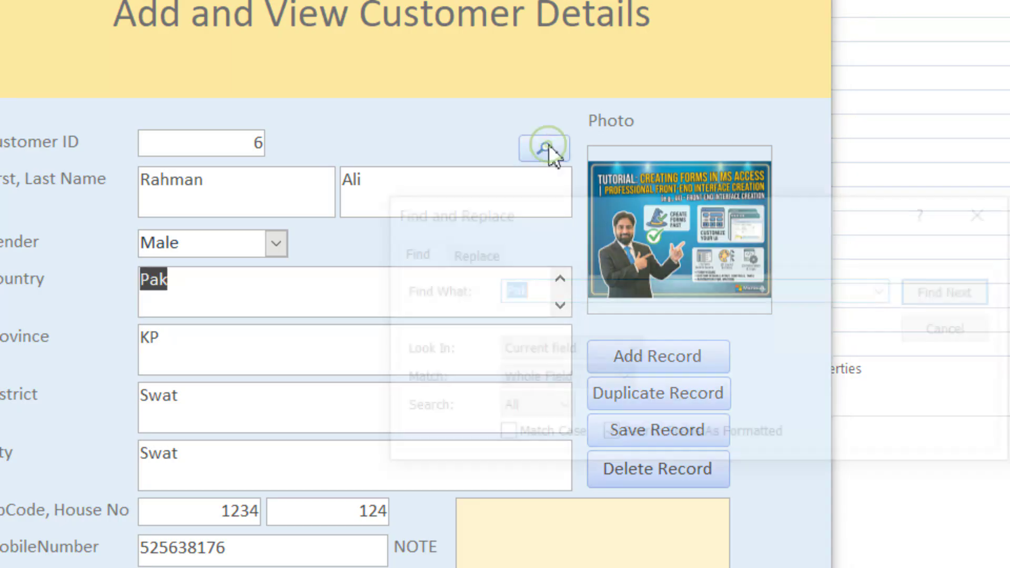
type("UK")
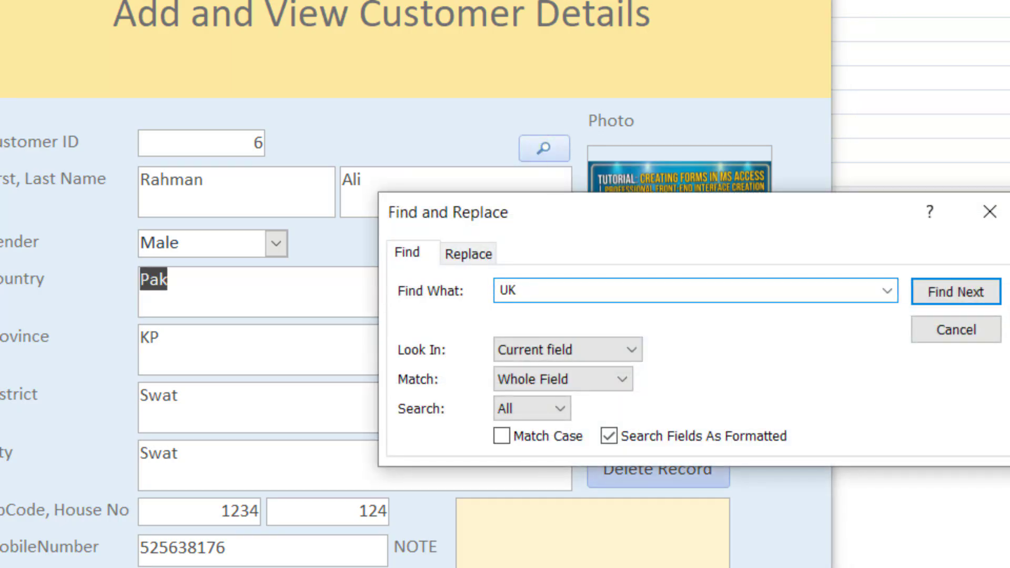
key("Return")
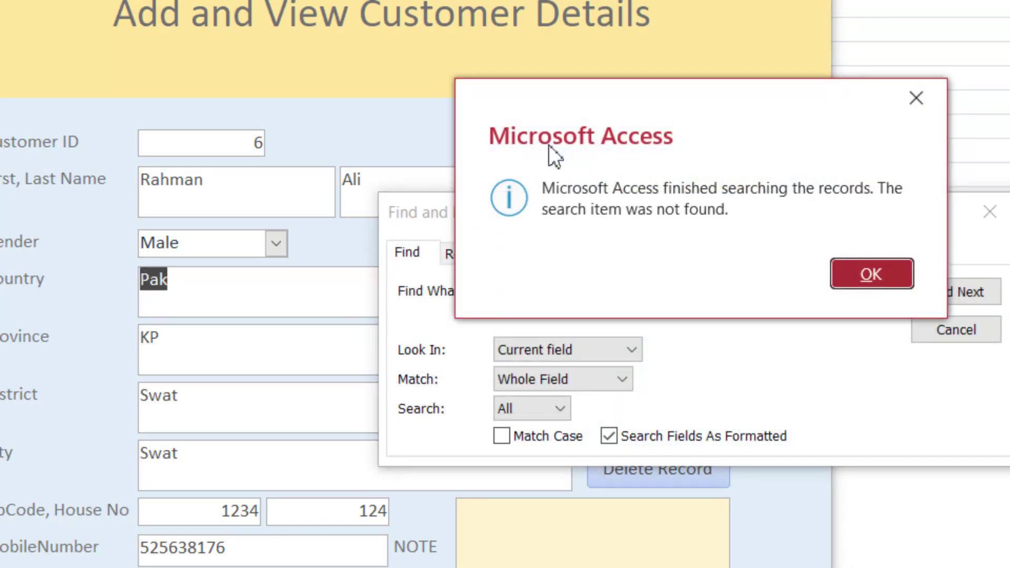
key("Return")
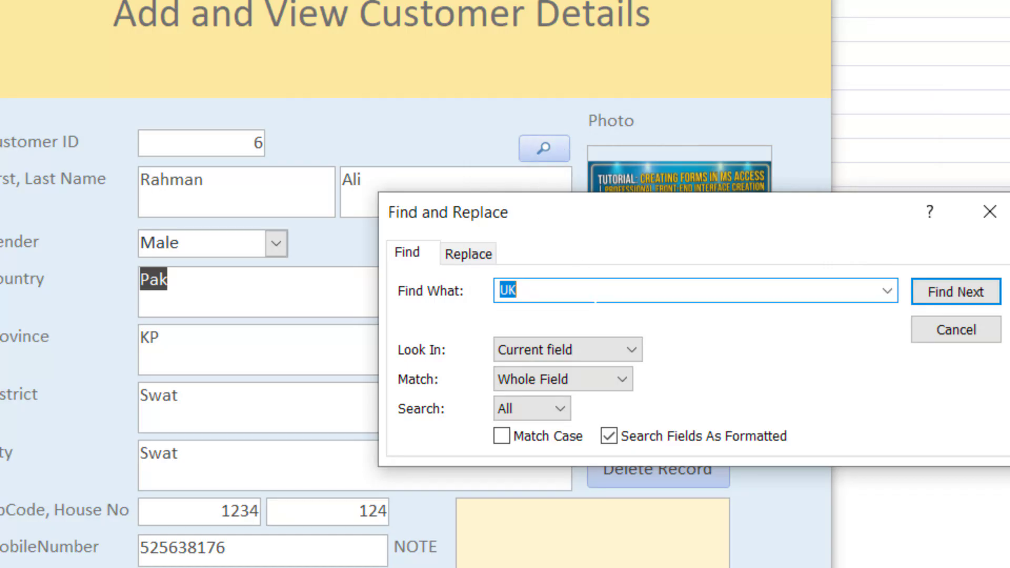
type("US")
key("Return")
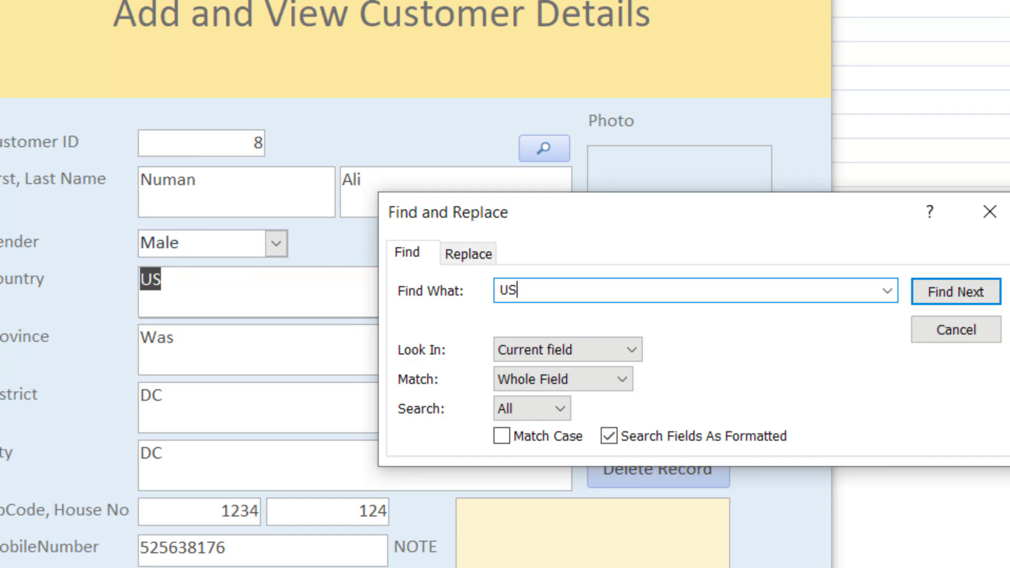
Search the first name field for another customer's first name and close the Find and Replace dialog
left_click(197, 182)
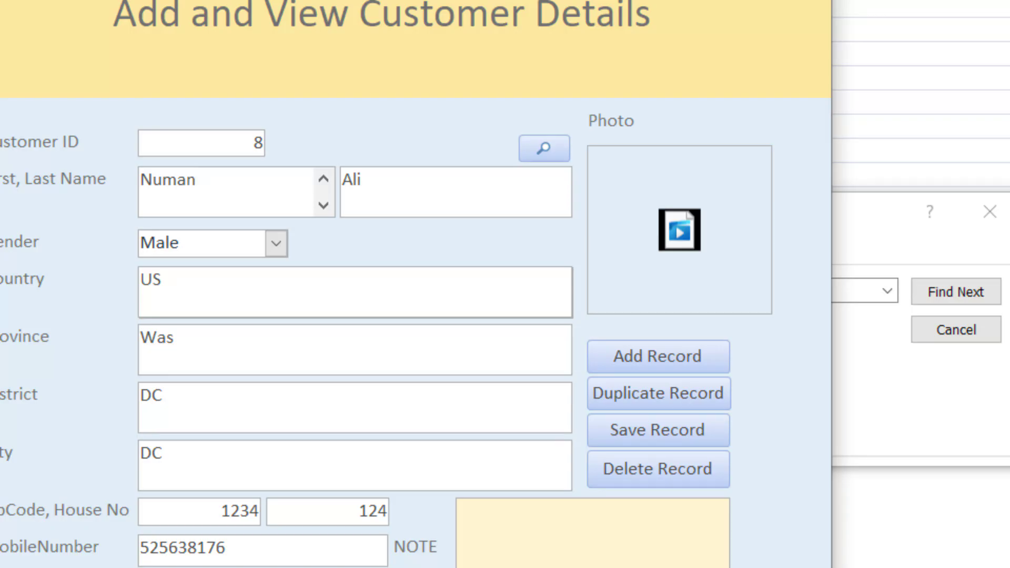
left_click(551, 146)
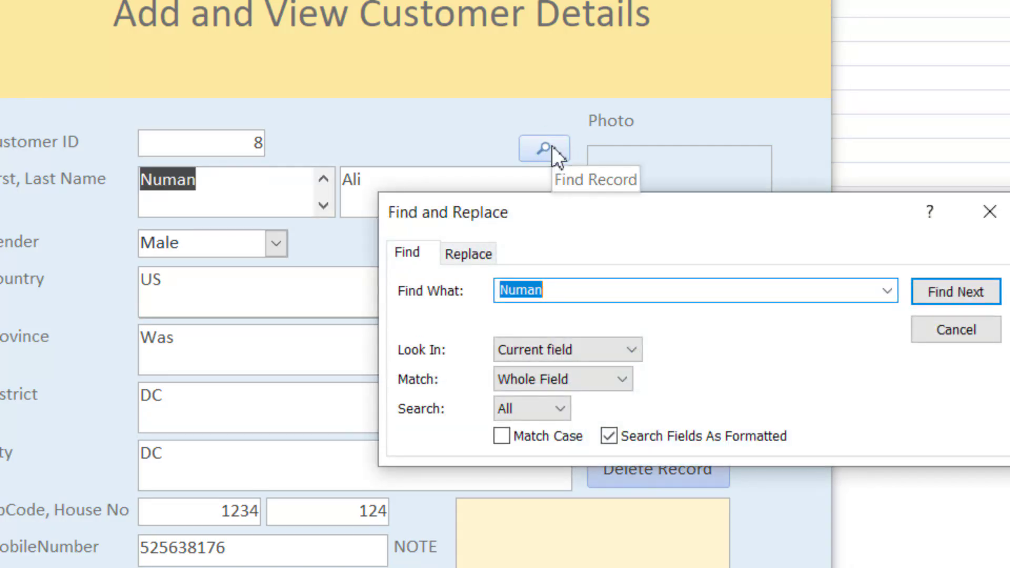
type("Rahman")
key("Return")
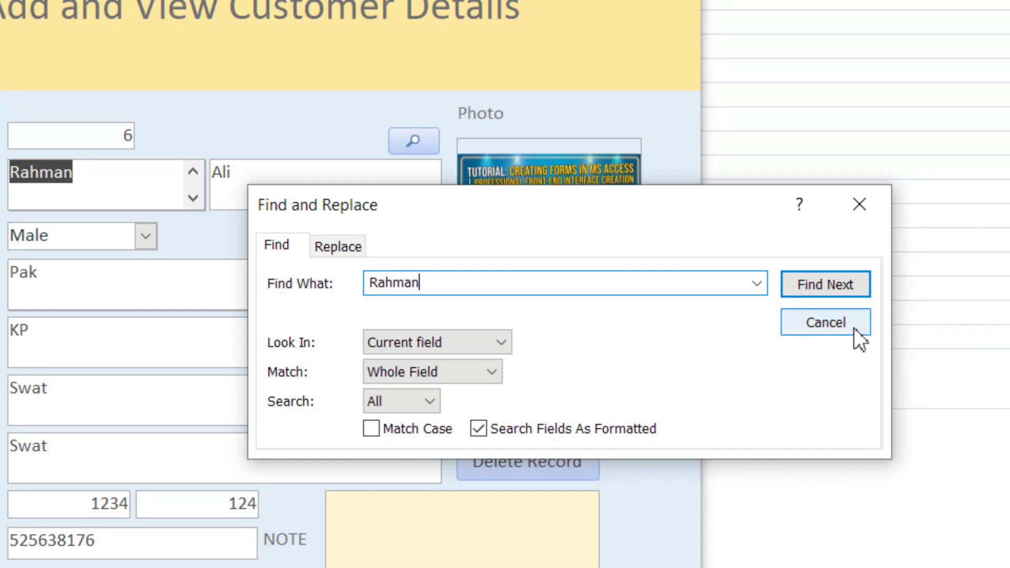
left_click(899, 327)
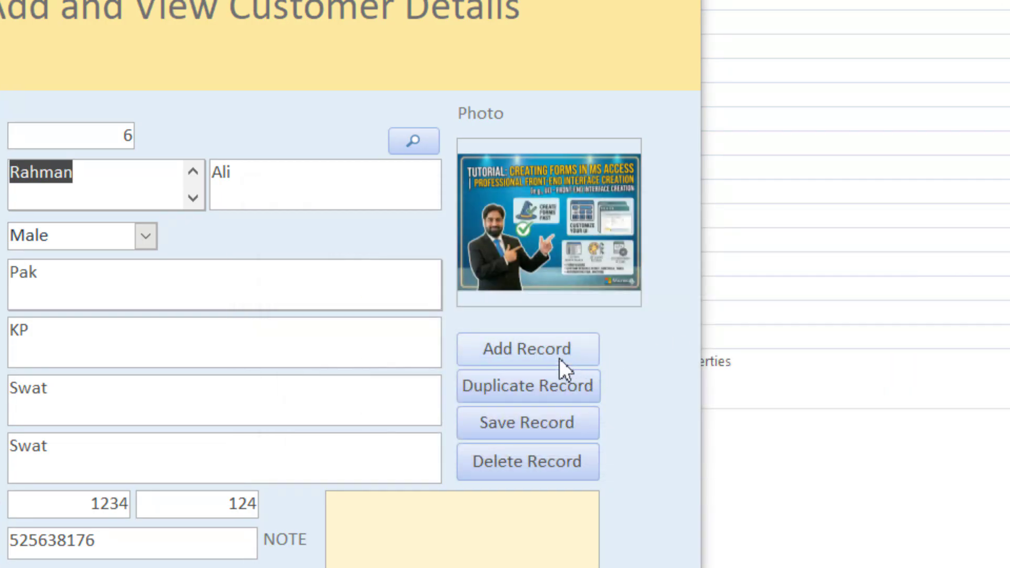
Add a new record, enter the customer's first and last name, and set the gender to Female
left_click(546, 355)
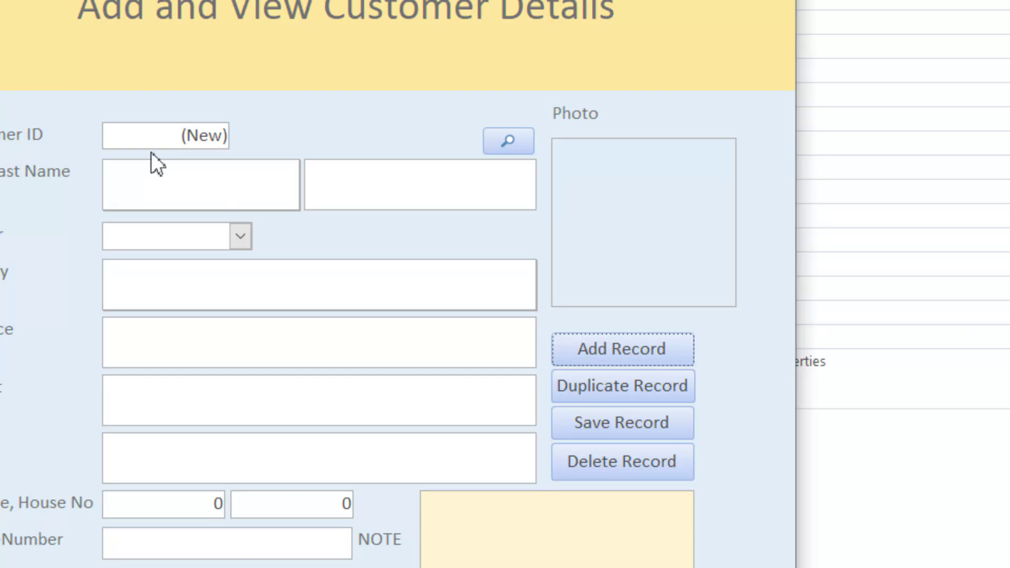
left_click(209, 185)
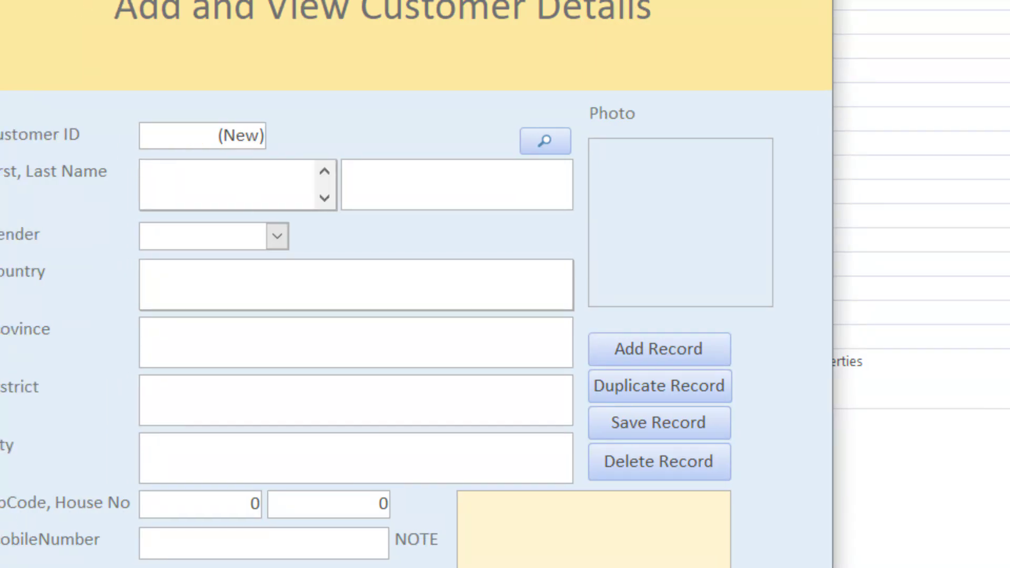
type("Ha")
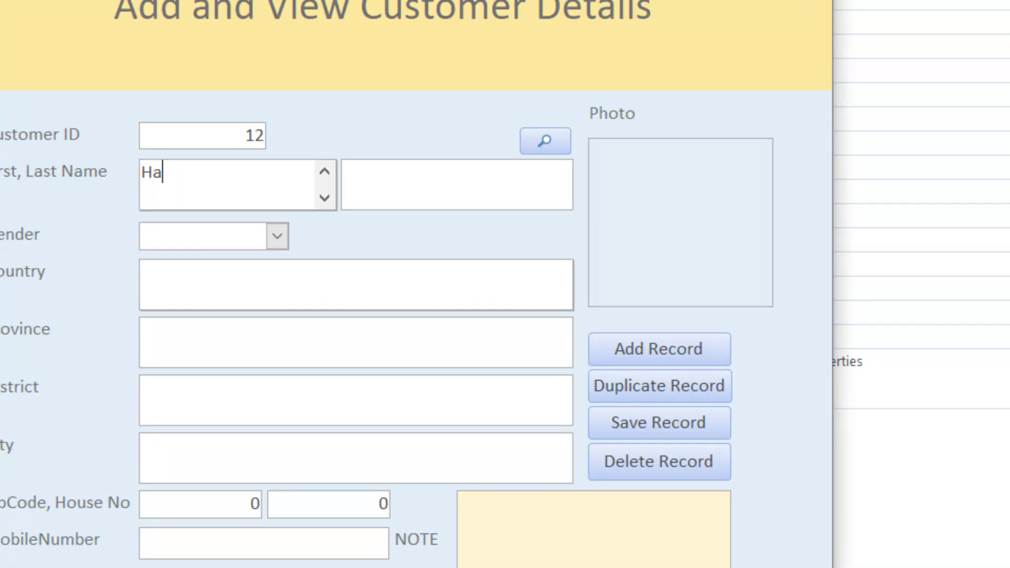
type("leema")
left_click(421, 174)
type("Su")
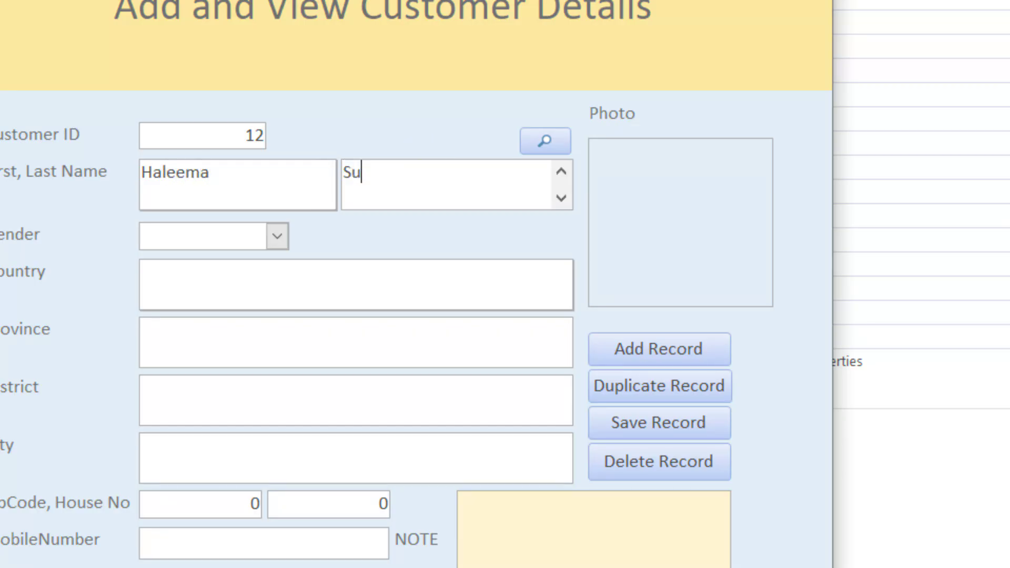
type("tan")
left_click(246, 241)
left_click(280, 237)
left_click(219, 288)
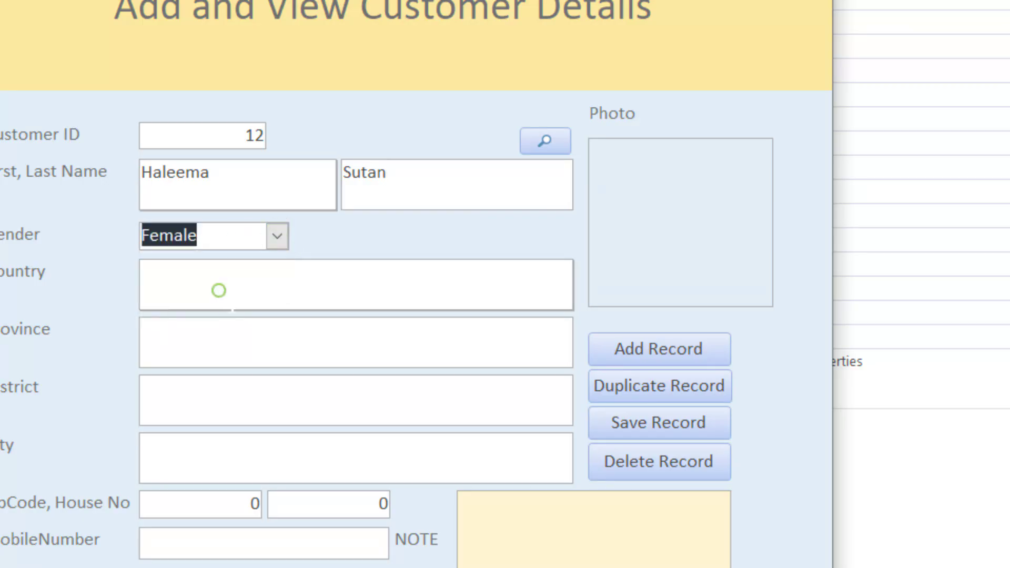
Set the new record's country to Turkey, province to KP and district to SHJ
left_click(232, 300)
type("Tu")
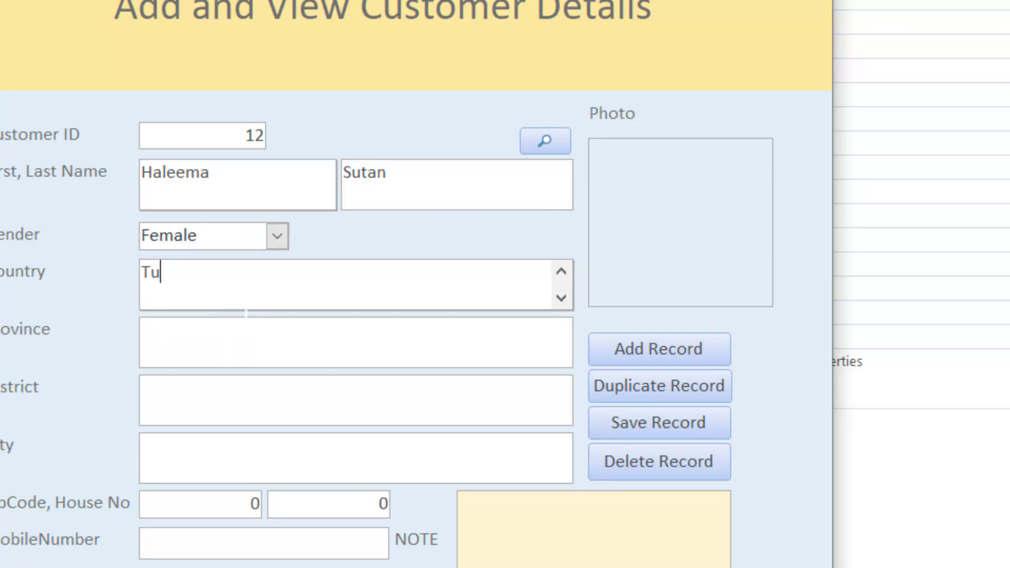
type("rkey")
left_click(240, 336)
type("KP")
key("Tab")
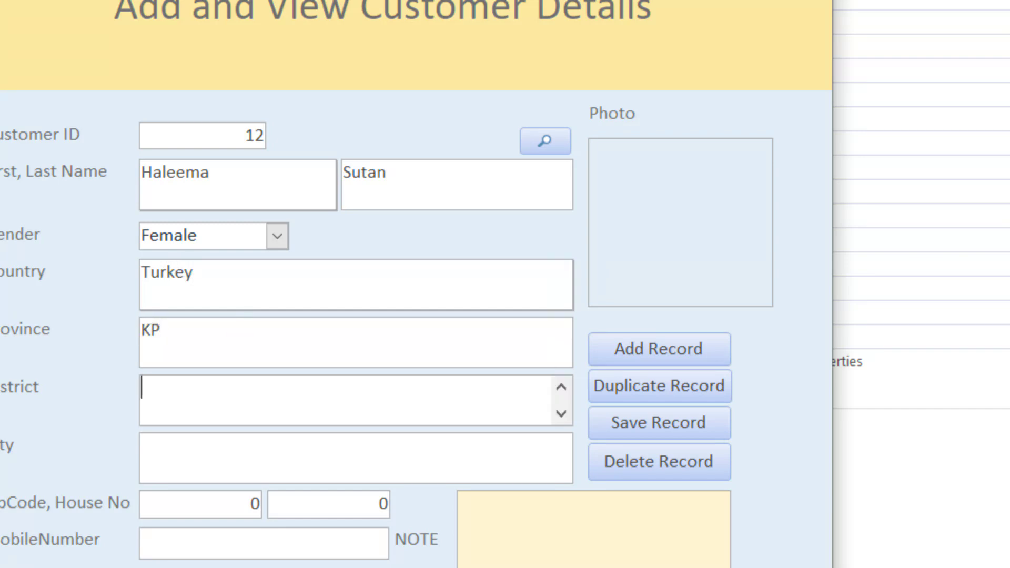
type("SHJ")
key("Tab")
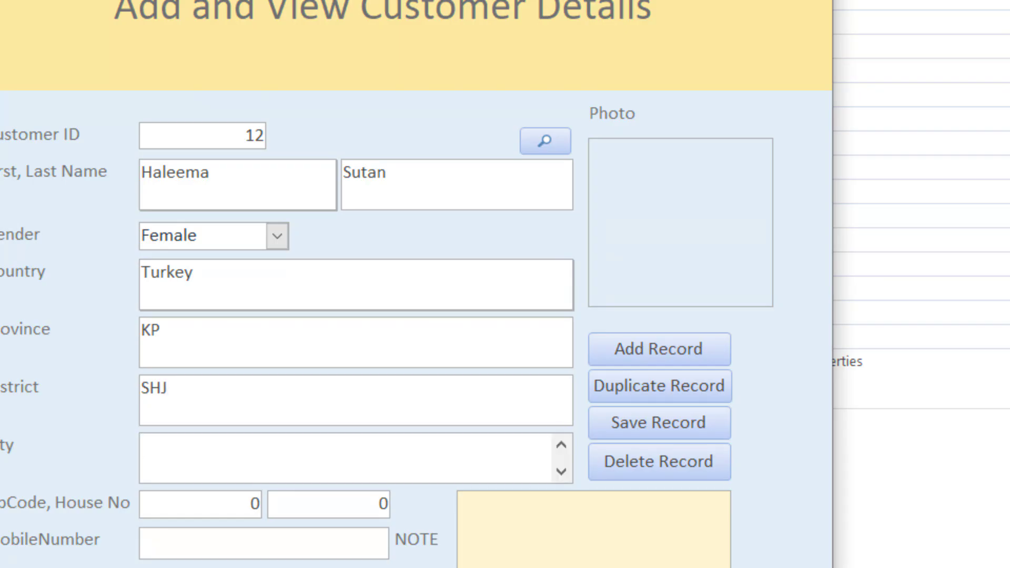
Fill in the new record's city, zip code, house number and mobile number
type("yui")
key("Tab")
type("78")
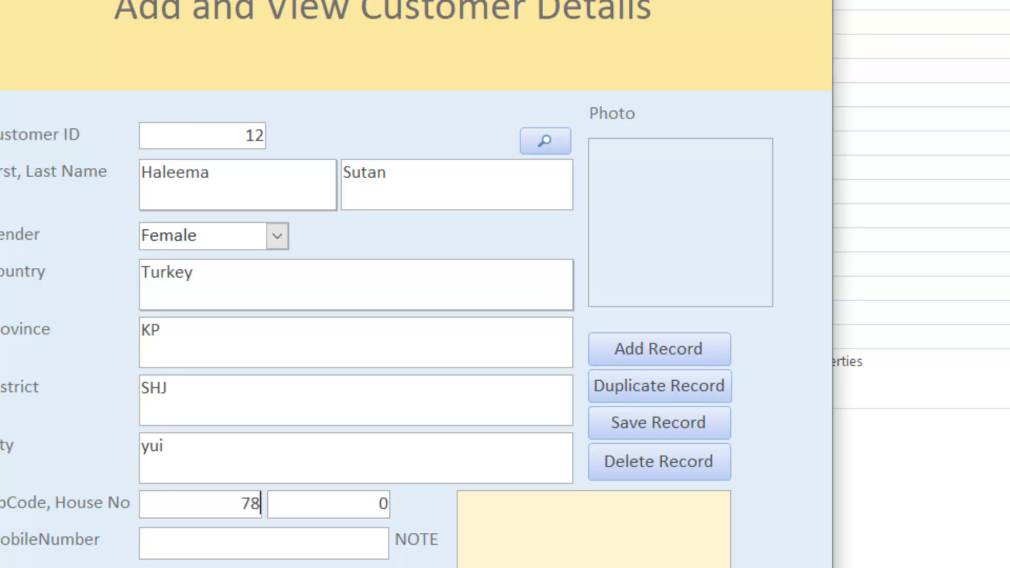
key("Tab")
type("90")
key("Tab")
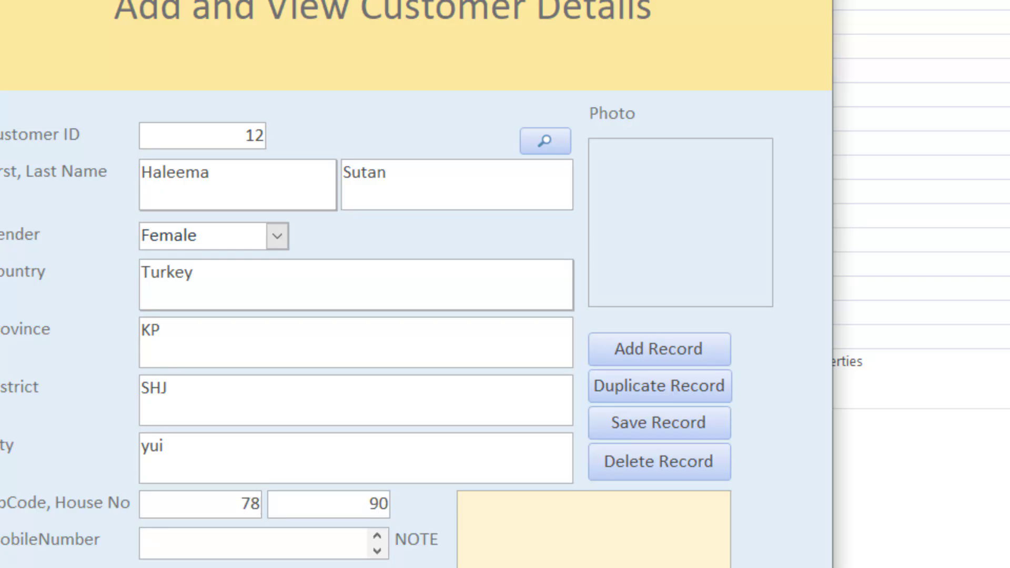
type("987789")
key("Tab")
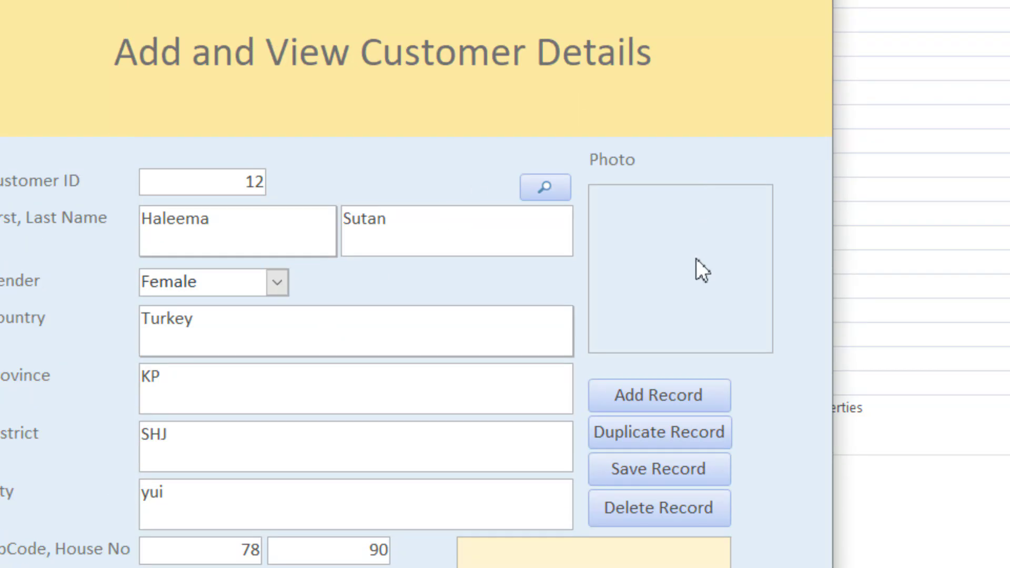
Attach the Creating interface video to the new record's Photo field and save the record
left_click(696, 257)
left_click(677, 156)
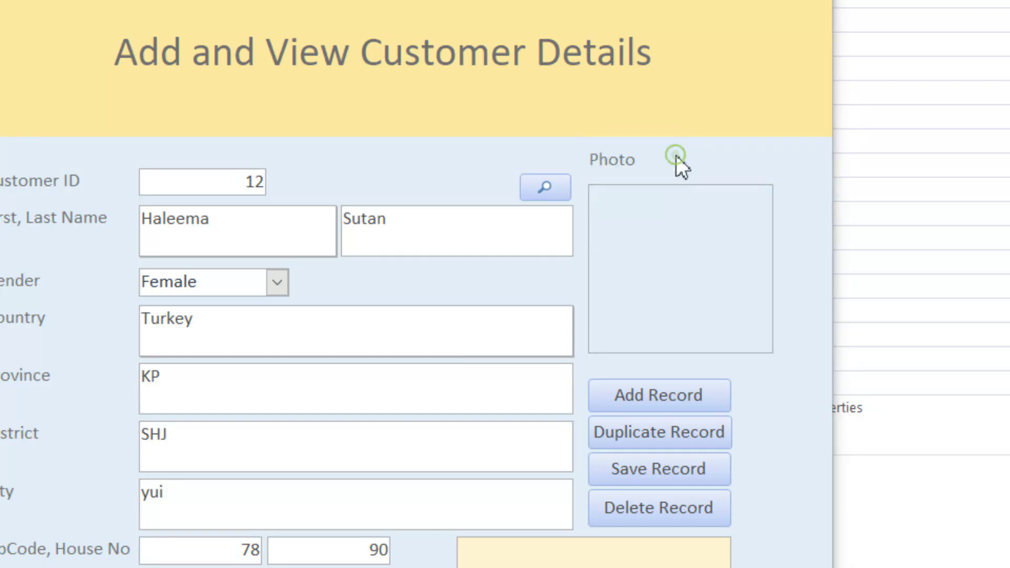
left_click(932, 172)
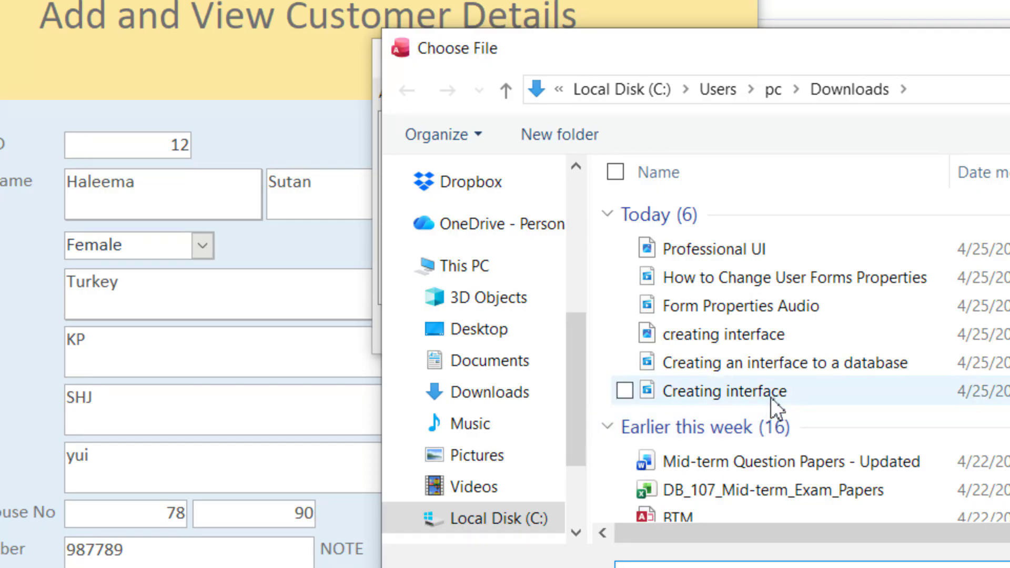
double_click(770, 397)
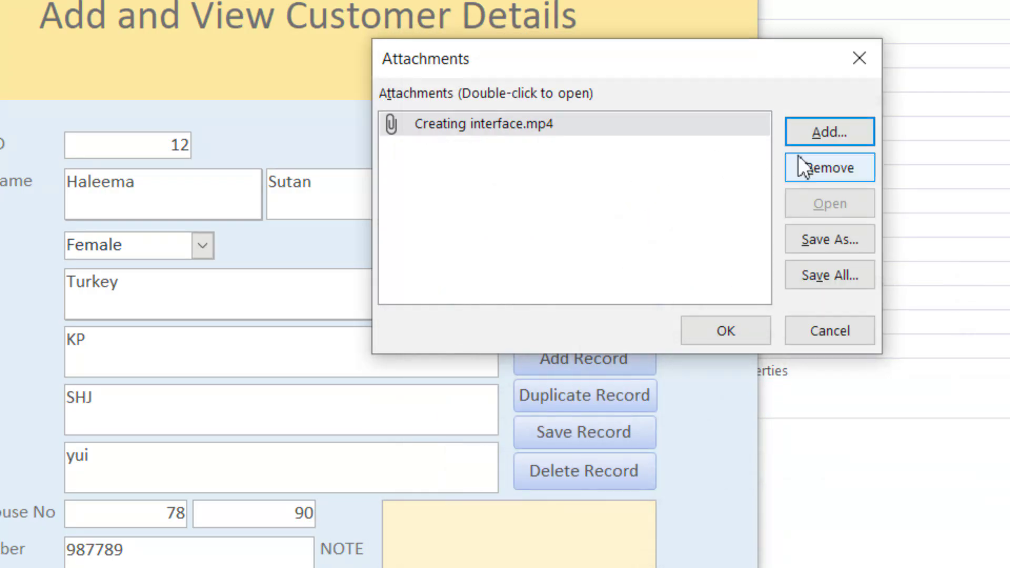
left_click(743, 337)
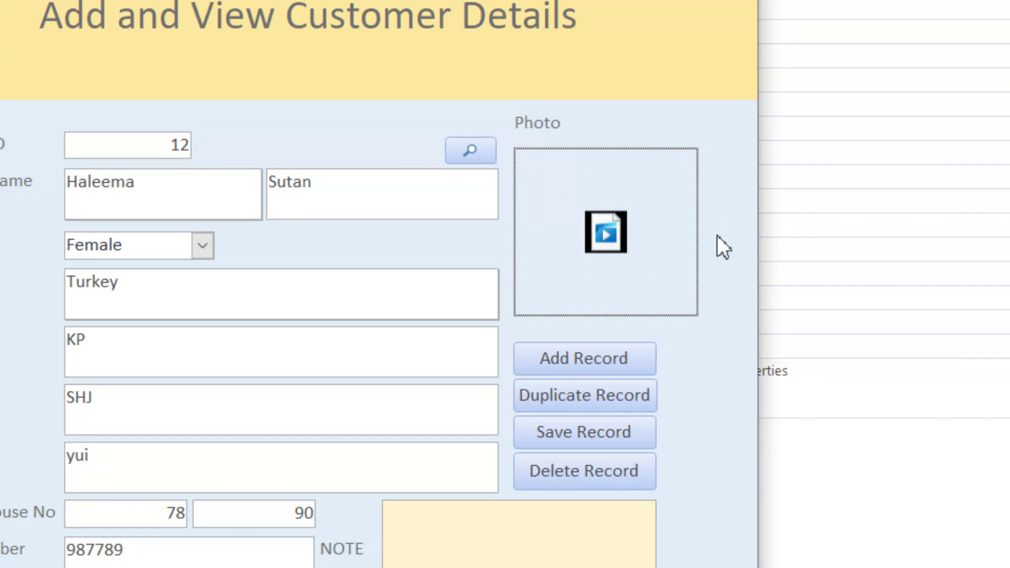
left_click(598, 435)
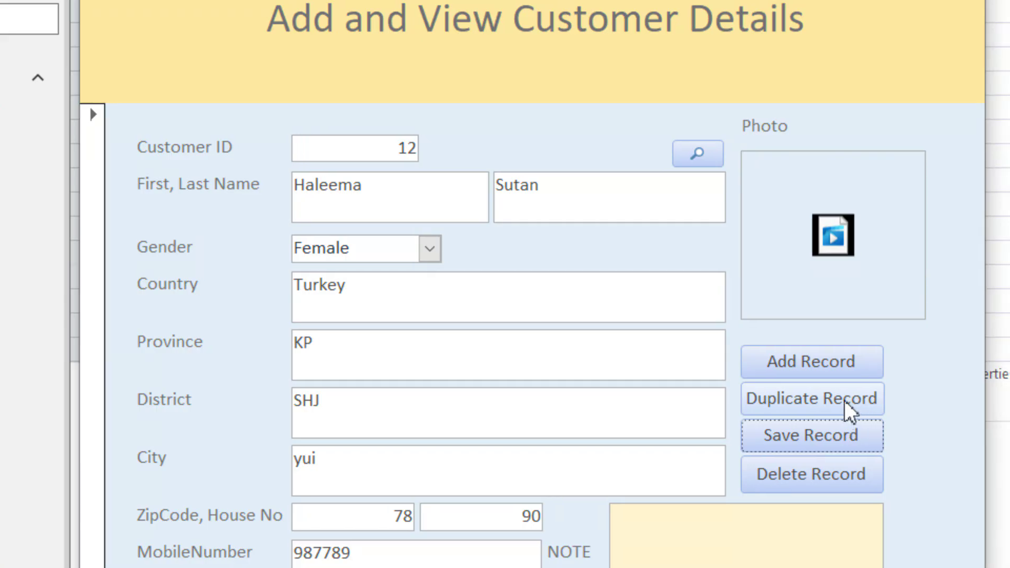
Duplicate the saved customer record and replace the first name in the copy with another customer's first name
left_click(862, 418)
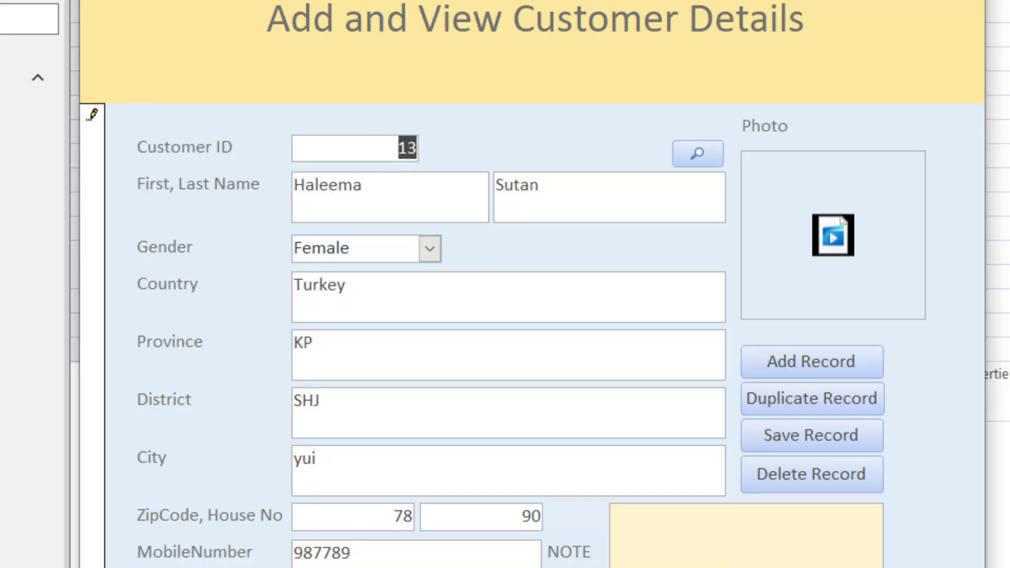
left_click(343, 185)
double_click(344, 184)
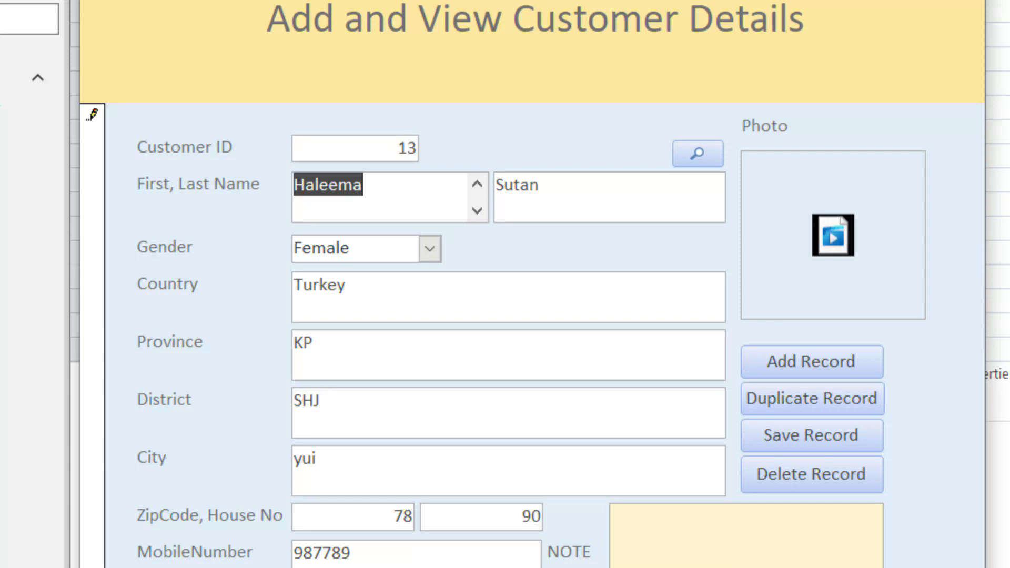
type("Noren")
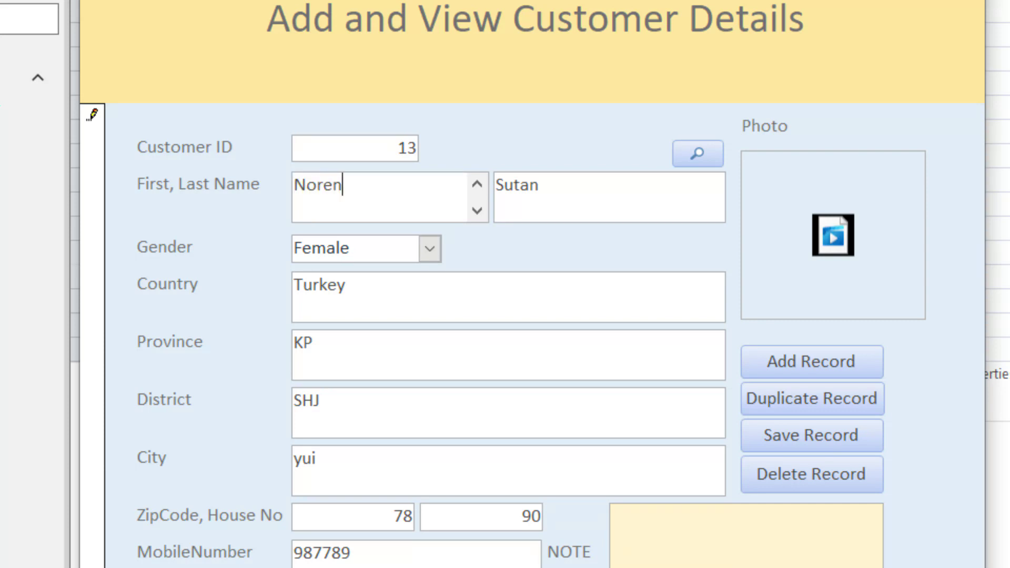
Set both the province and the city of the duplicated record to Istambol
left_click(370, 356)
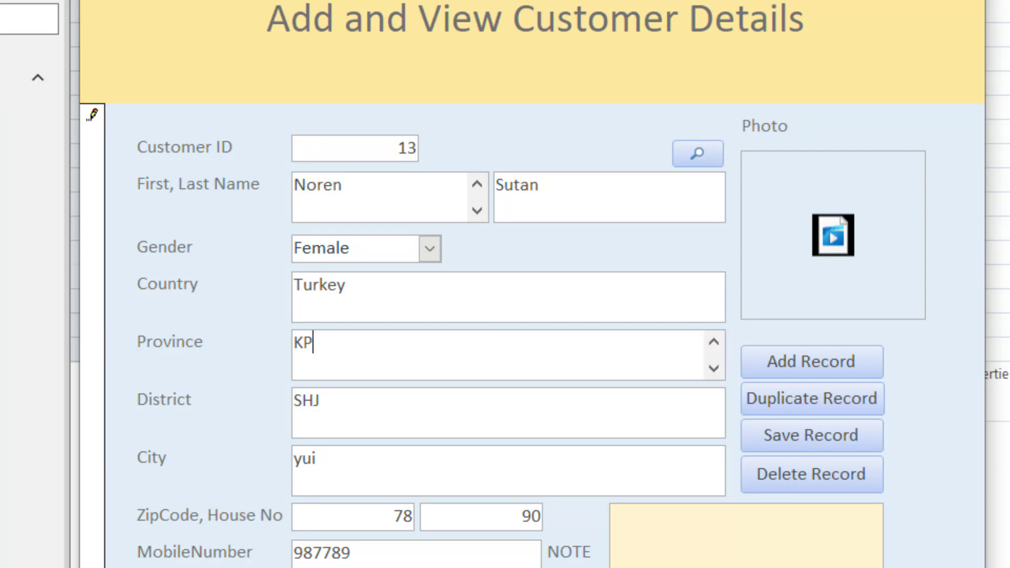
key("BackSpace")
key("BackSpace")
type("Ist")
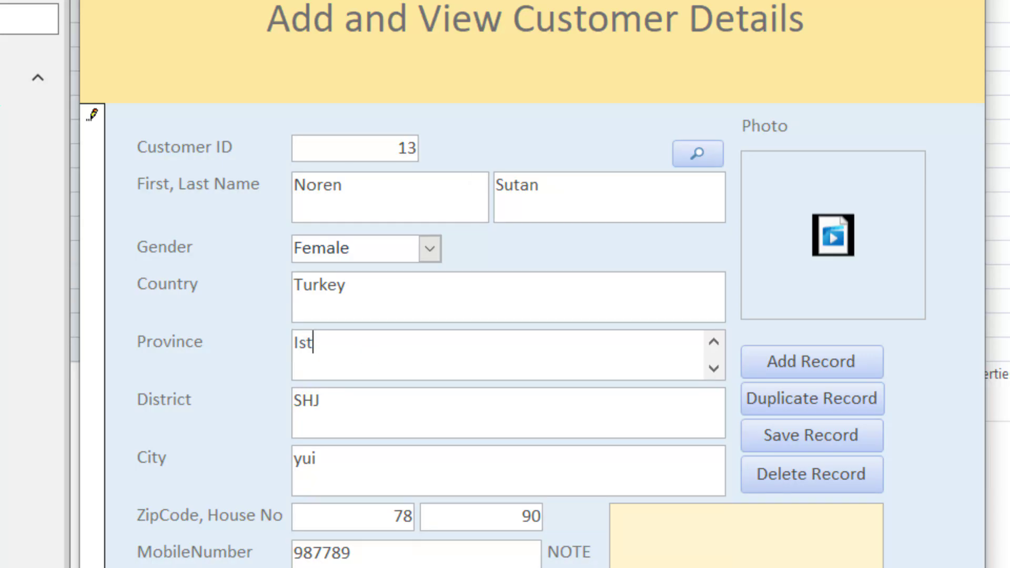
type("ambol")
left_click(372, 469)
key("BackSpace")
key("BackSpace")
key("BackSpace")
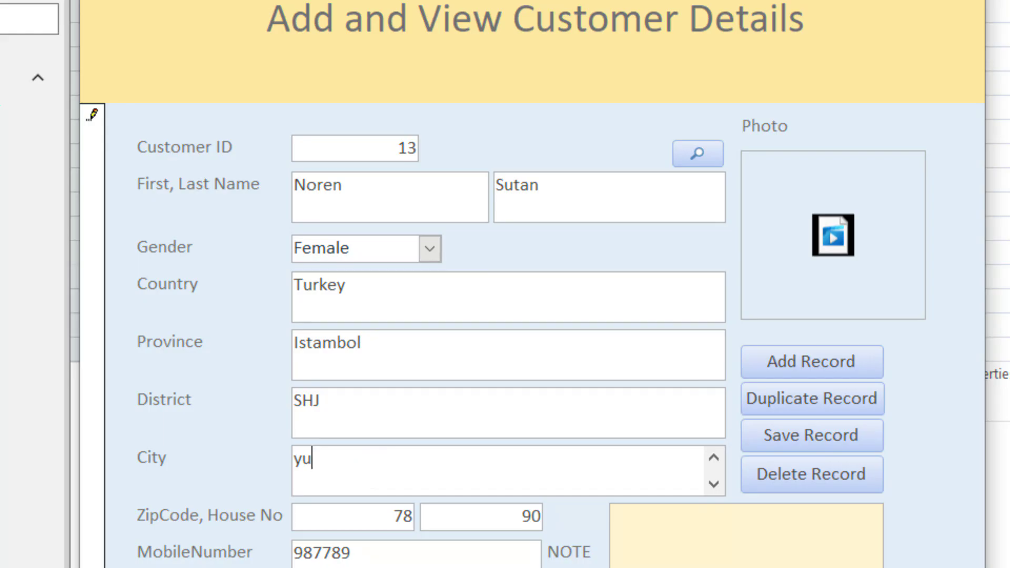
type("Istambol")
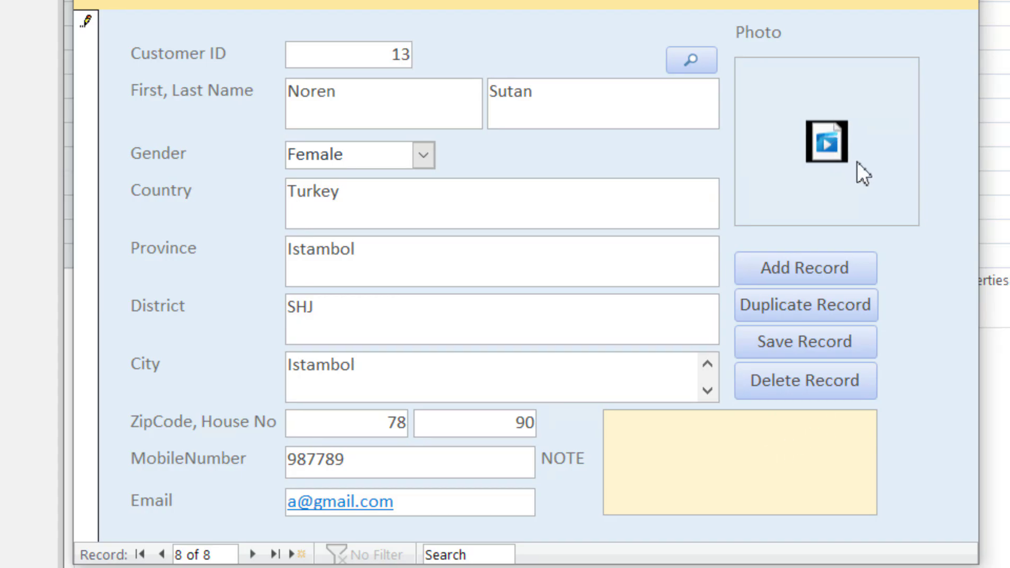
Add the Professional UI image to the duplicated record's Photo attachments
left_click(871, 157)
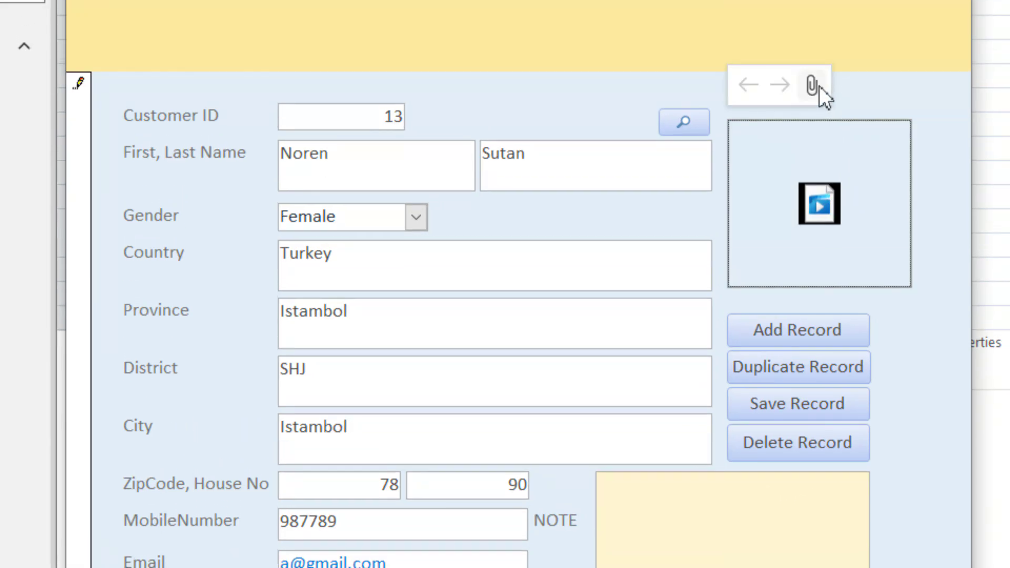
left_click(817, 24)
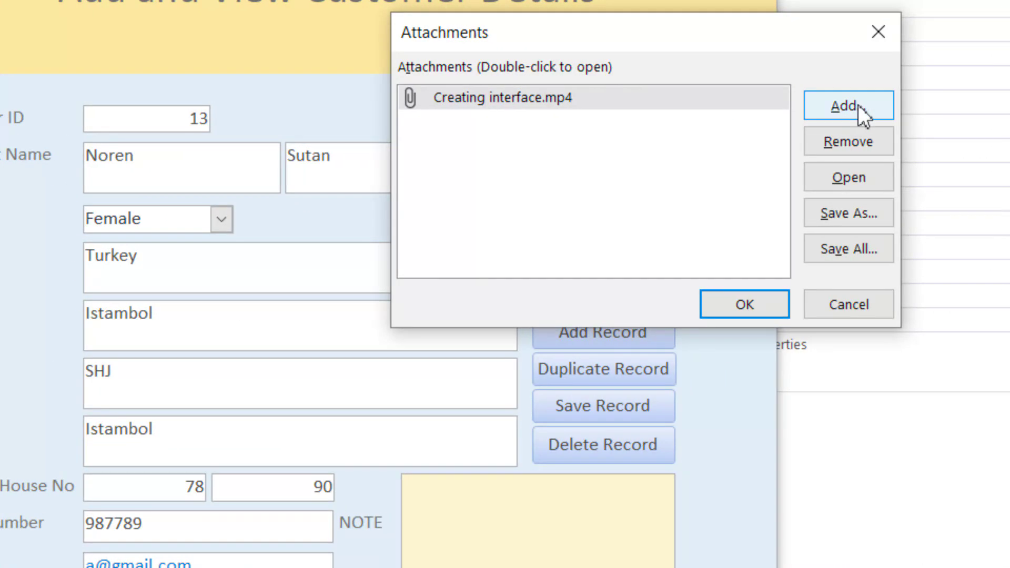
left_click(858, 105)
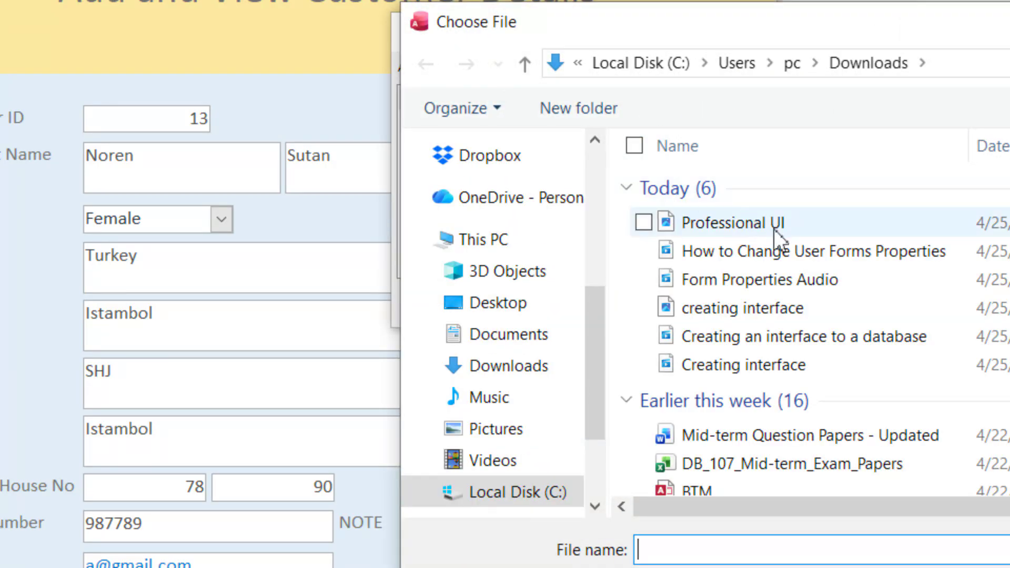
left_click(775, 229)
double_click(774, 229)
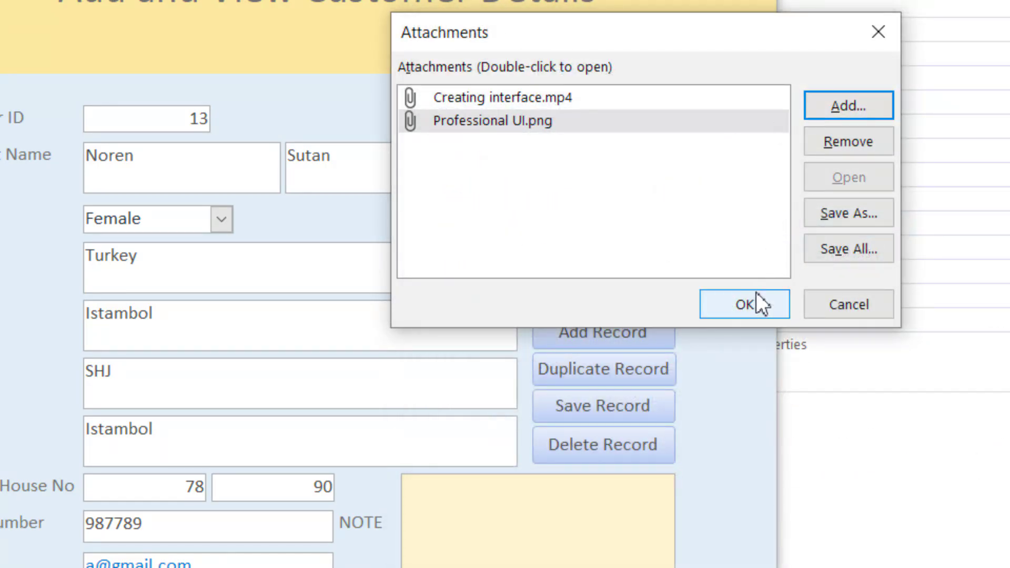
left_click(758, 311)
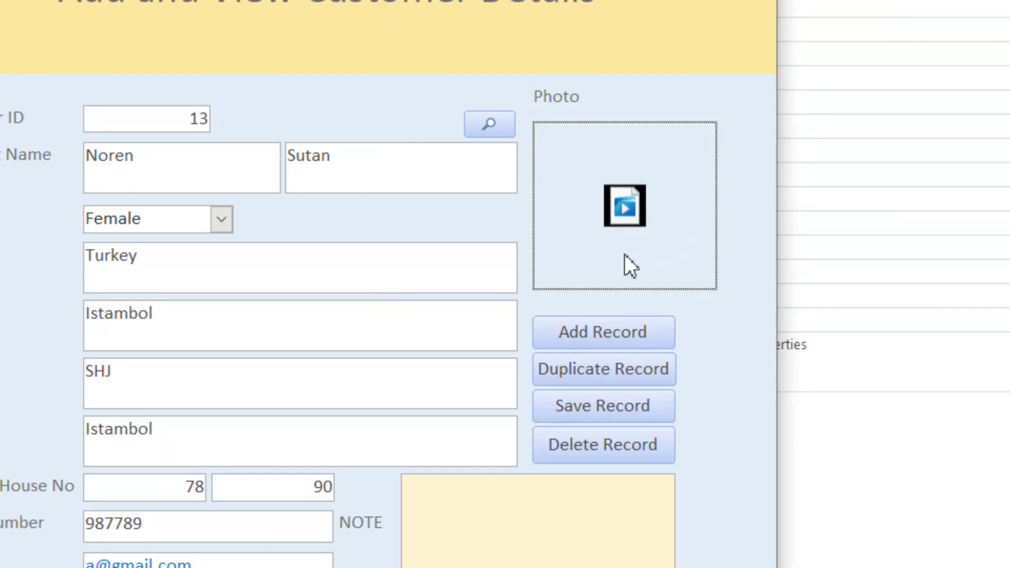
Add the 1-1 relationship image from Downloads to the record's Photo attachments and save the record
left_click(635, 216)
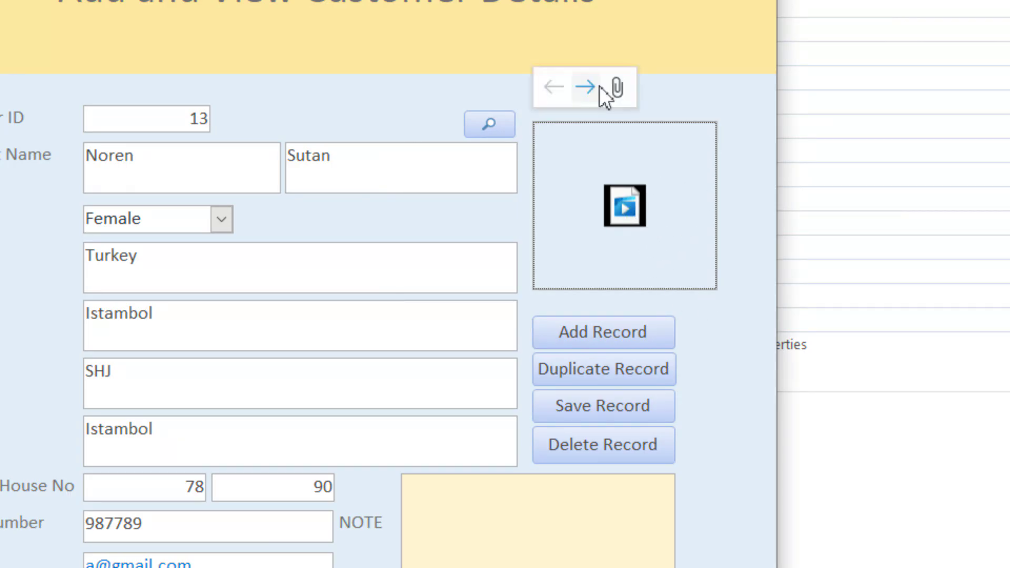
left_click(620, 100)
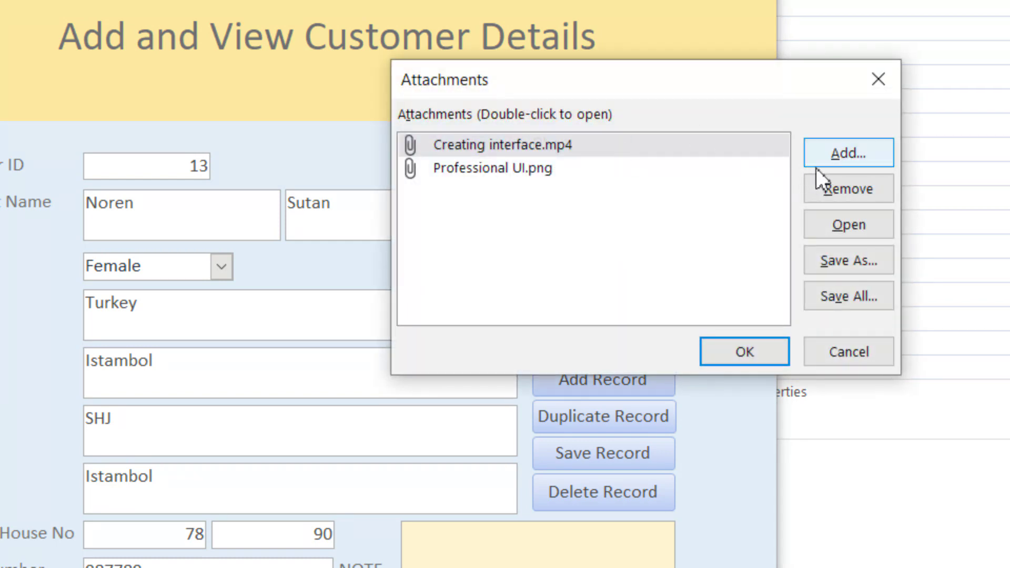
left_click(863, 153)
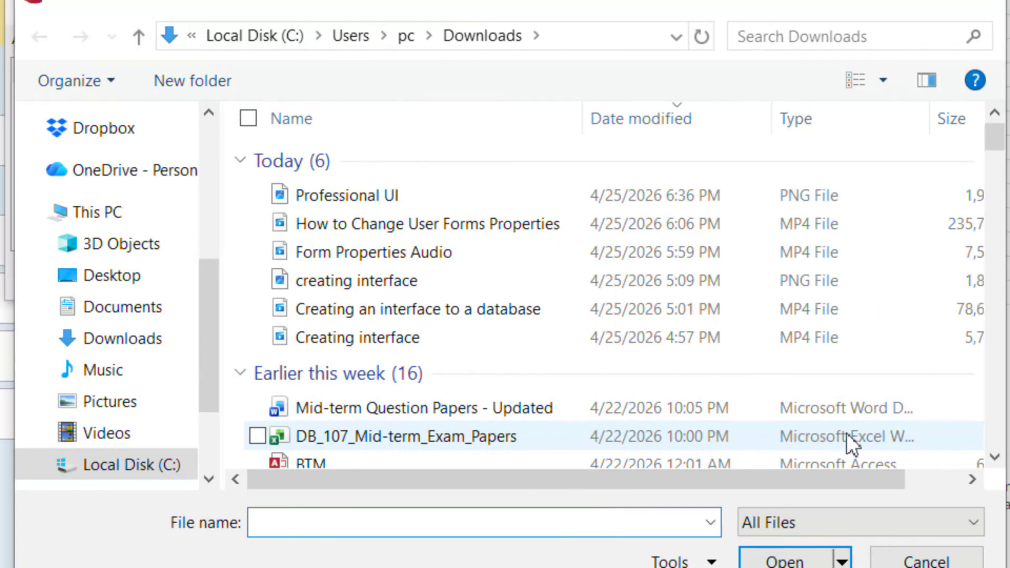
scroll(857, 457, "down", 2)
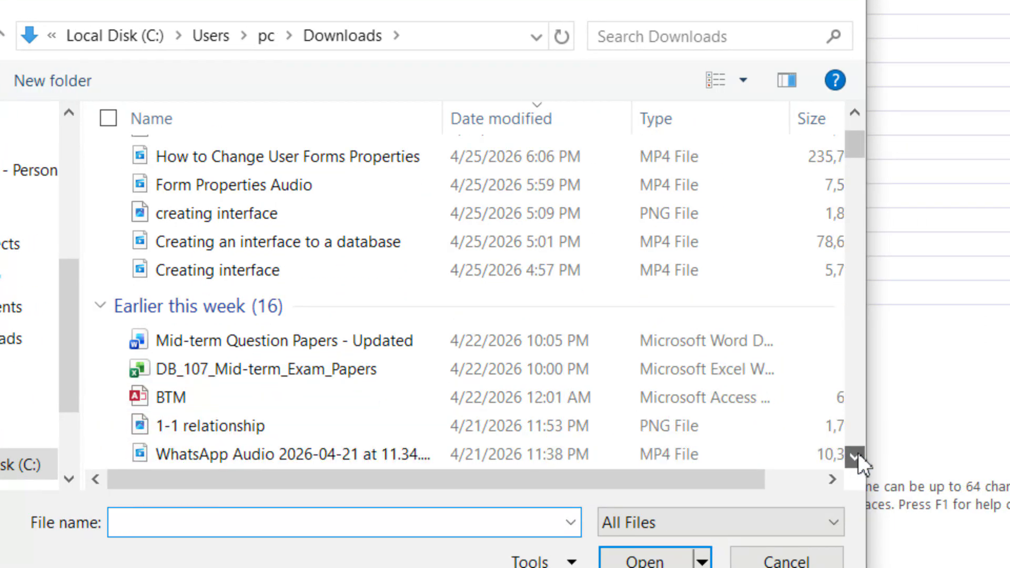
left_click(242, 368)
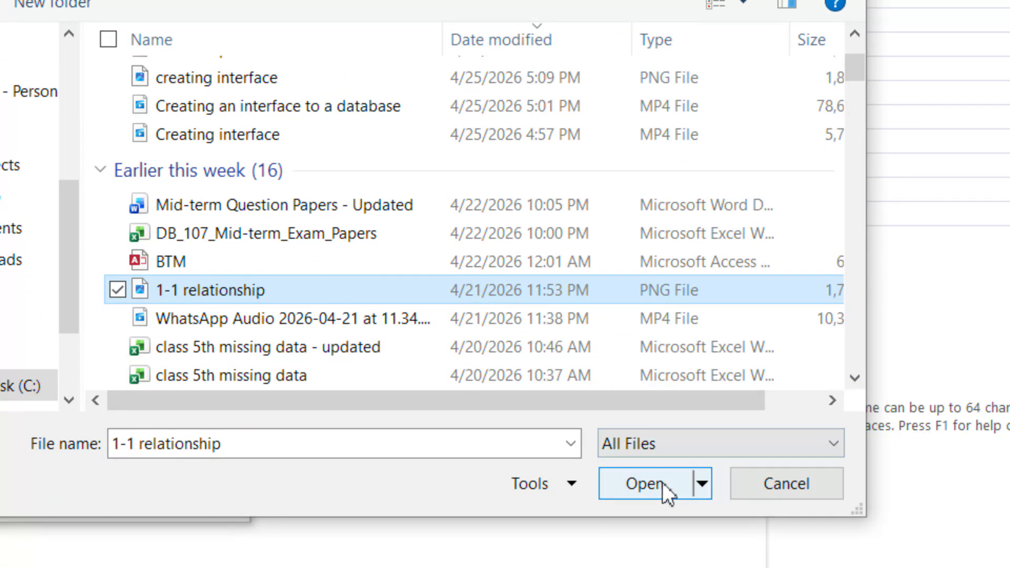
left_click(644, 483)
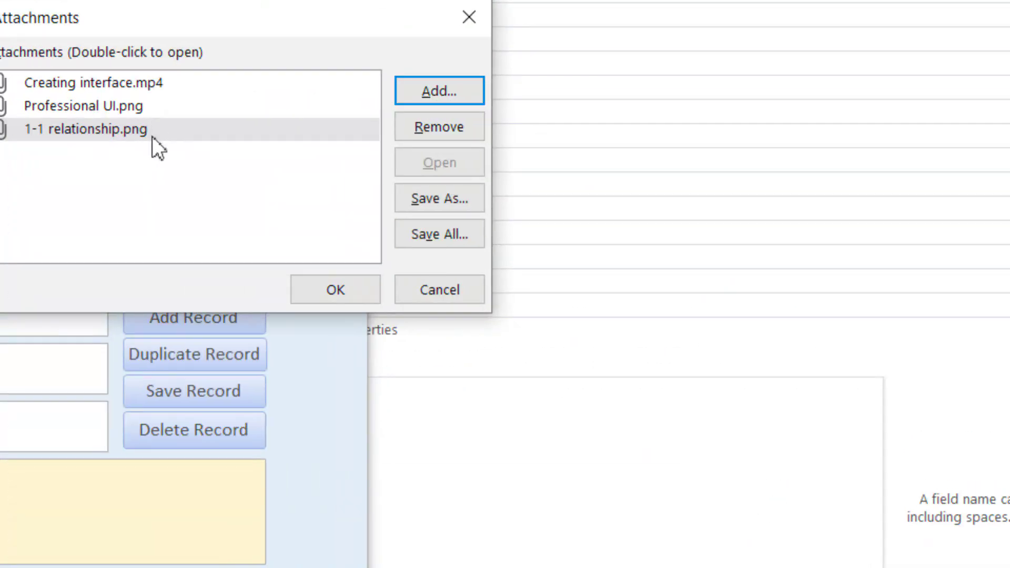
left_click(153, 138)
left_click(352, 292)
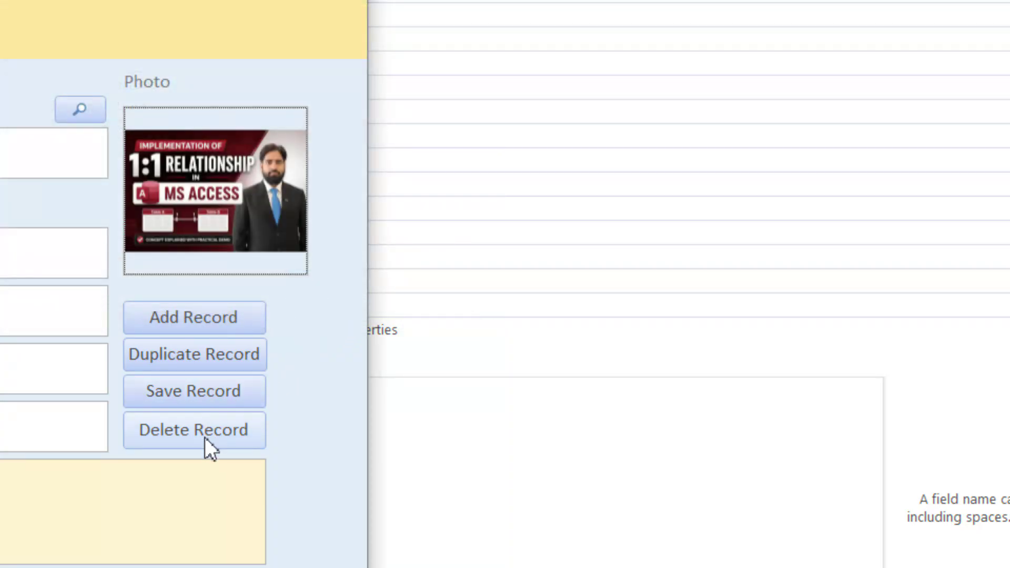
left_click(208, 400)
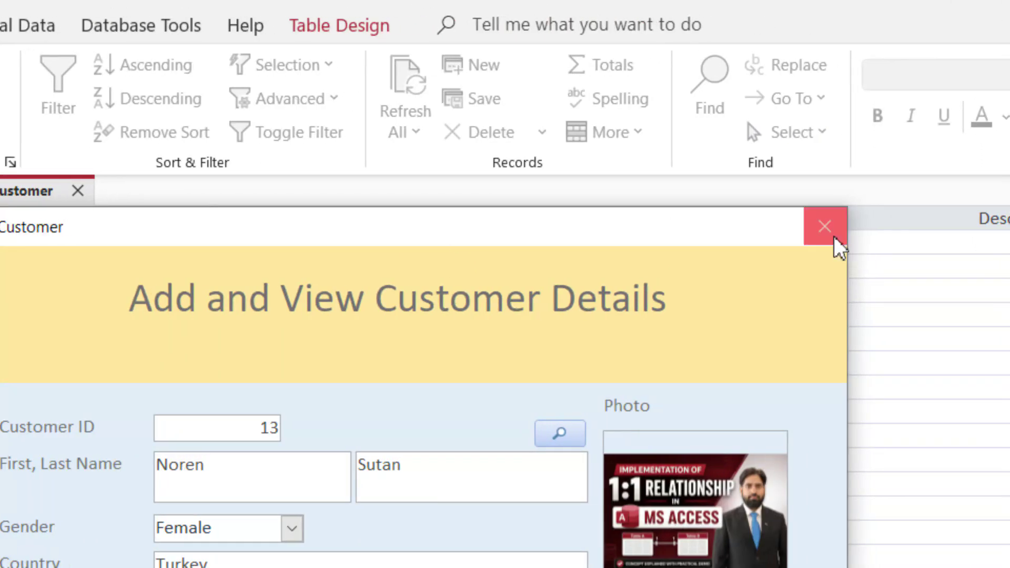
Close the open table and the customer form, and reopen the tblCustomer table in Design View
left_click(151, 191)
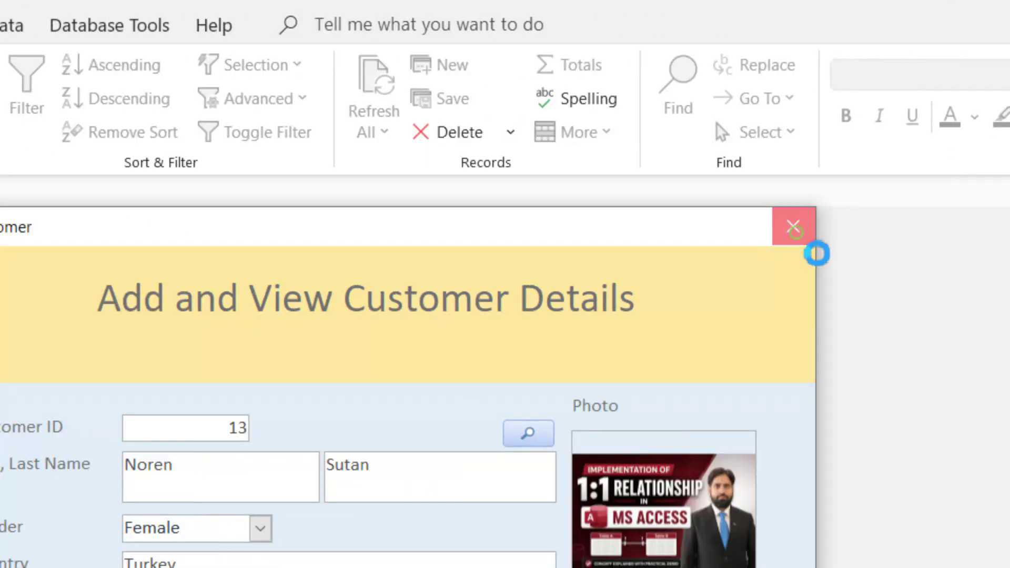
left_click(794, 232)
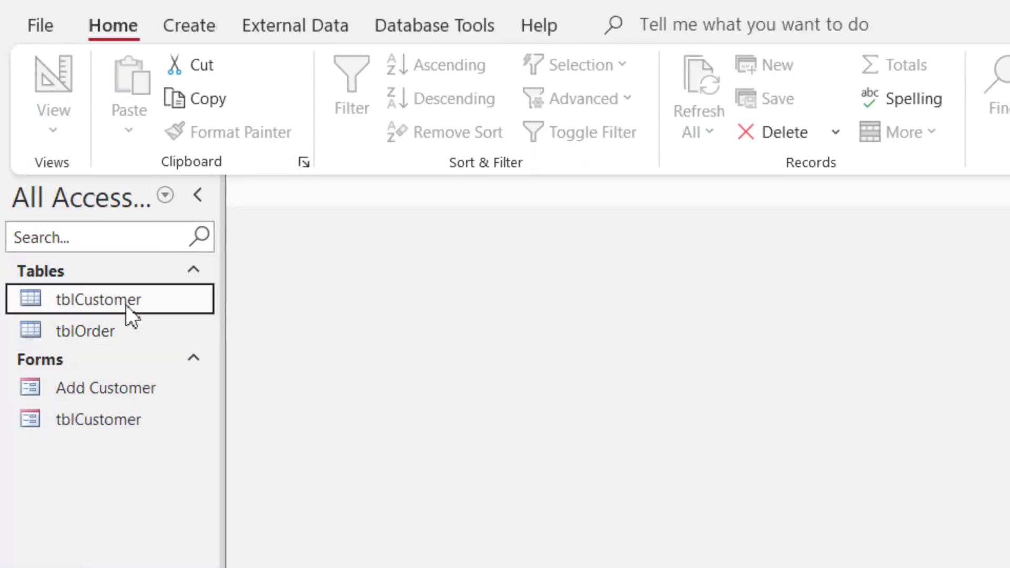
right_click(111, 304)
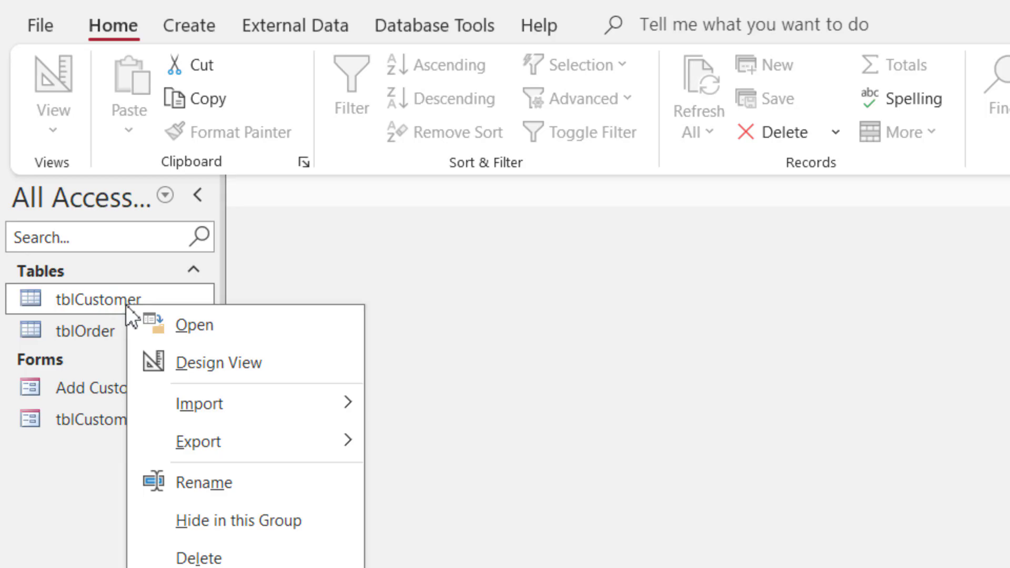
left_click(213, 368)
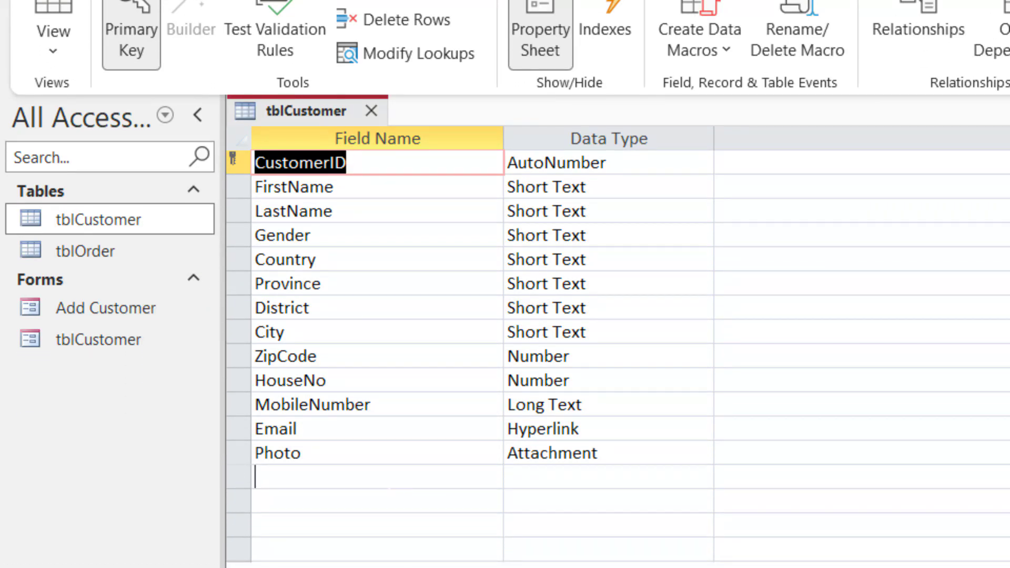
Add a NOTE field with the Long Text data type below Photo, and save and close the table
left_click(374, 502)
type("NOTE")
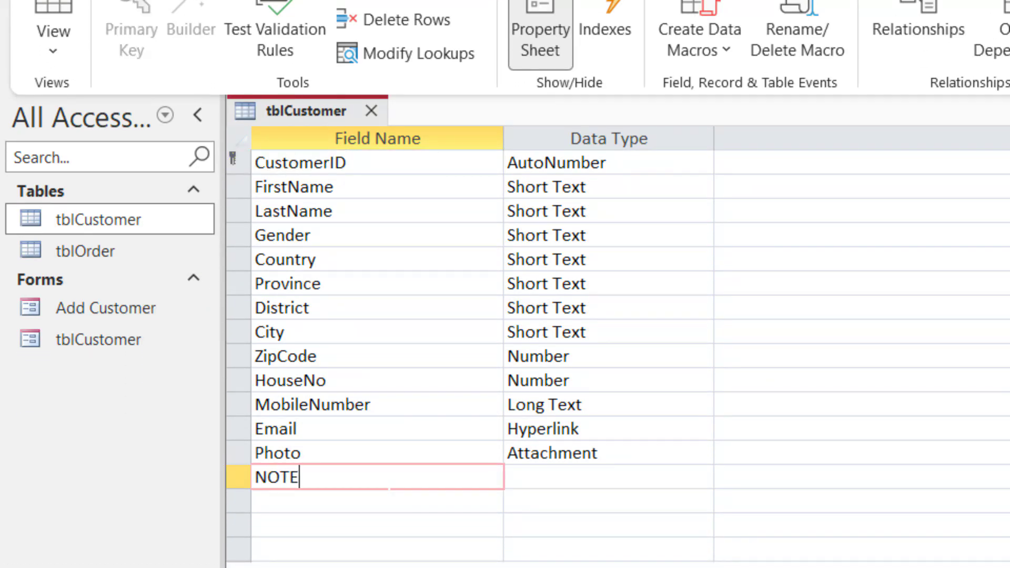
key("Tab")
type("lo")
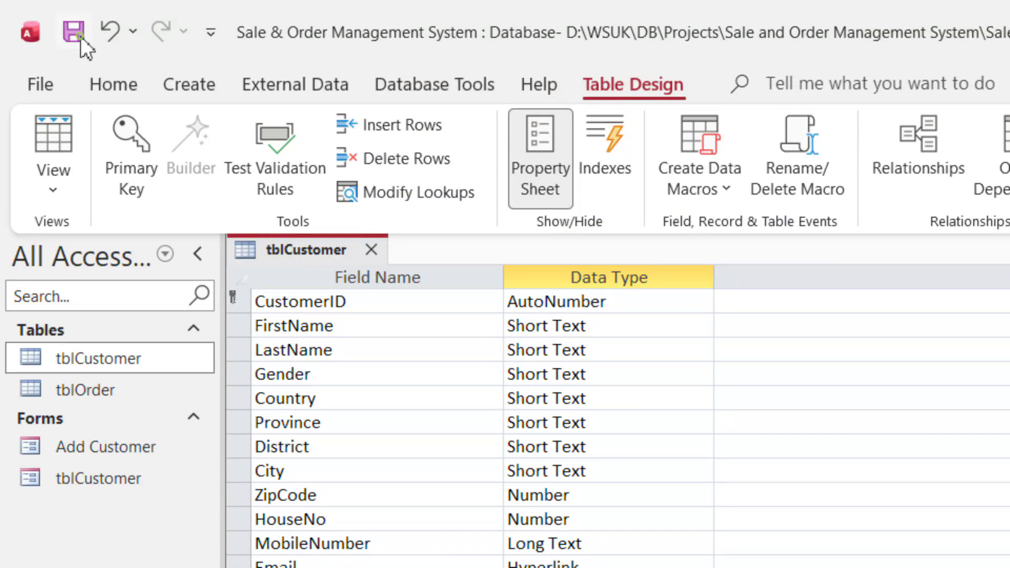
left_click(80, 36)
left_click(373, 251)
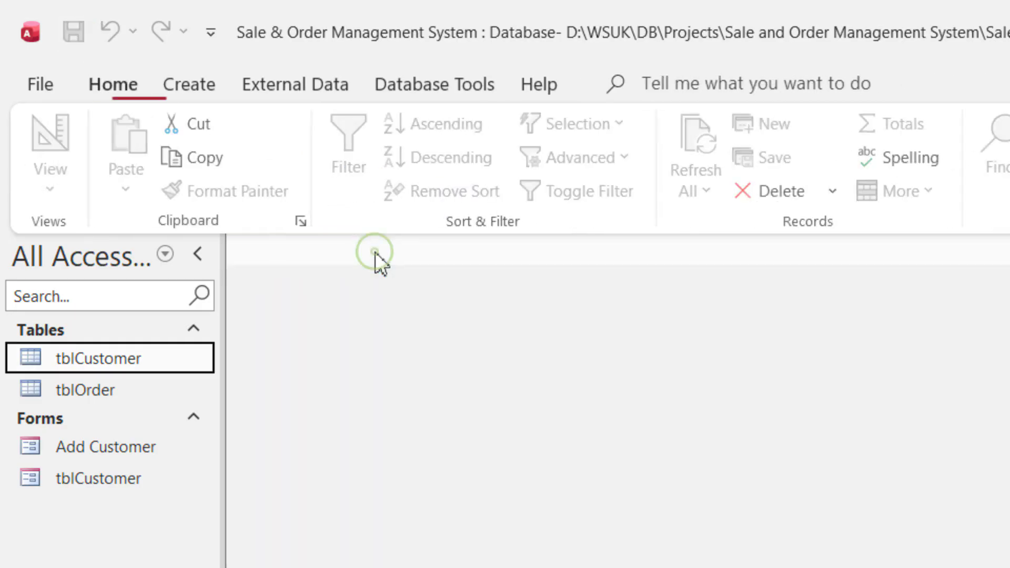
Open the tblCustomer form in Design View
left_click(103, 479)
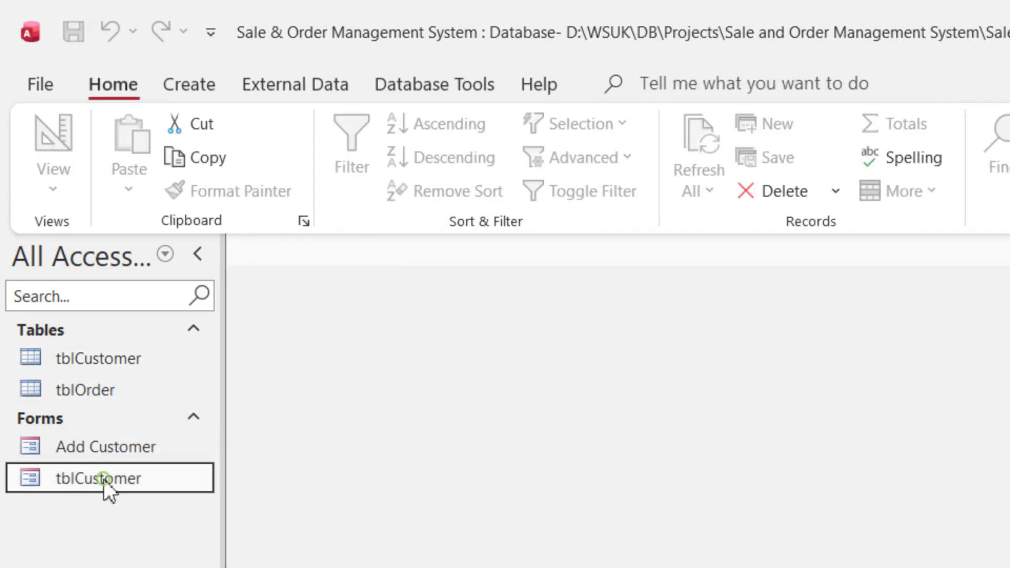
right_click(103, 478)
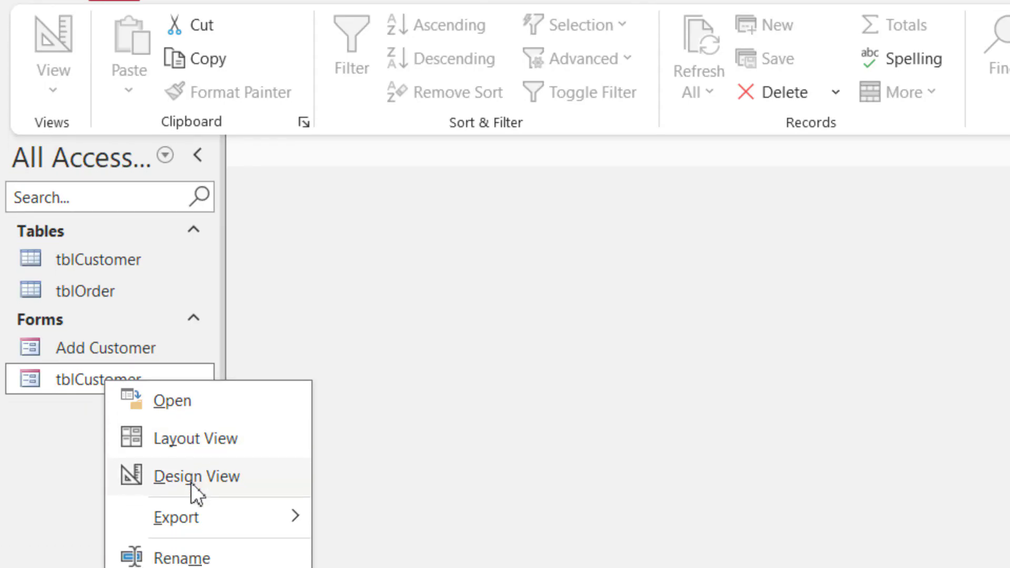
left_click(196, 517)
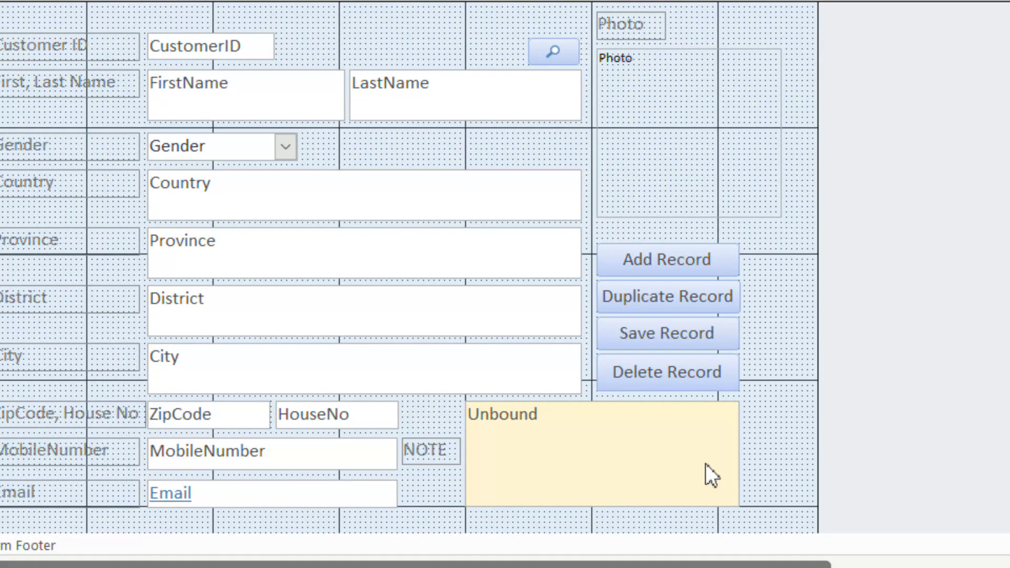
Bind the unbound note text box to the NOTE field through its Control Source property
left_click(705, 566)
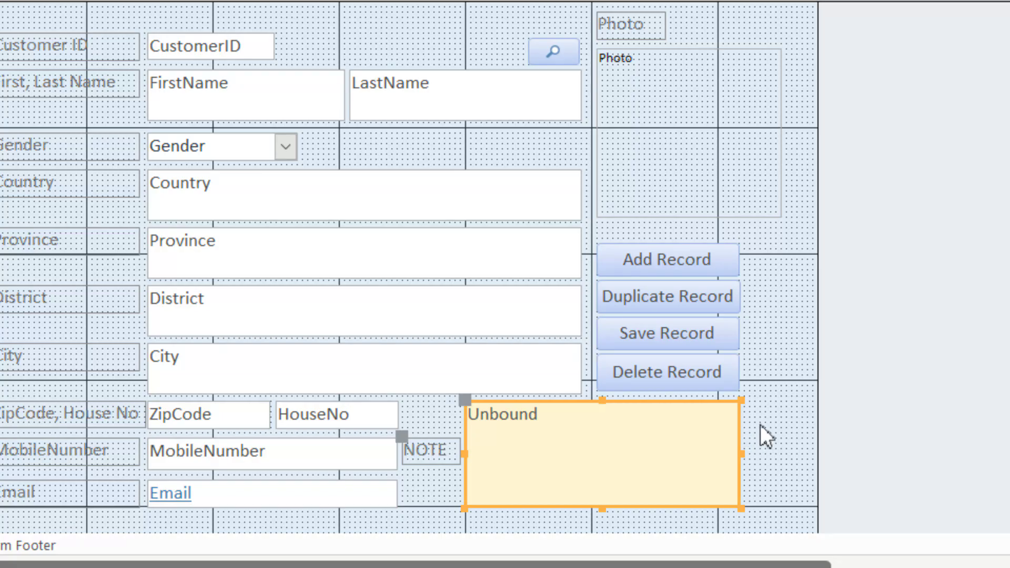
double_click(742, 432)
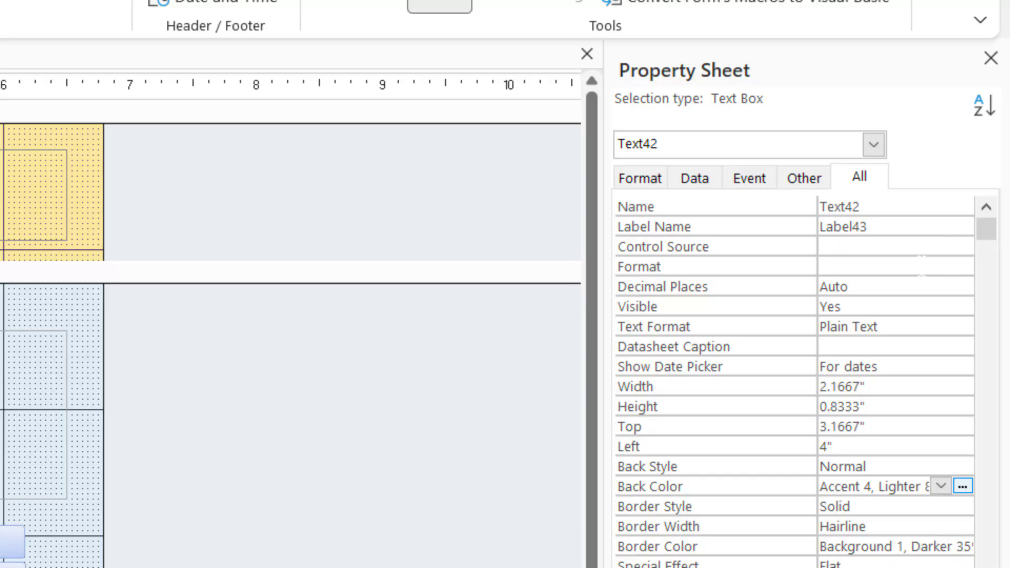
left_click(941, 246)
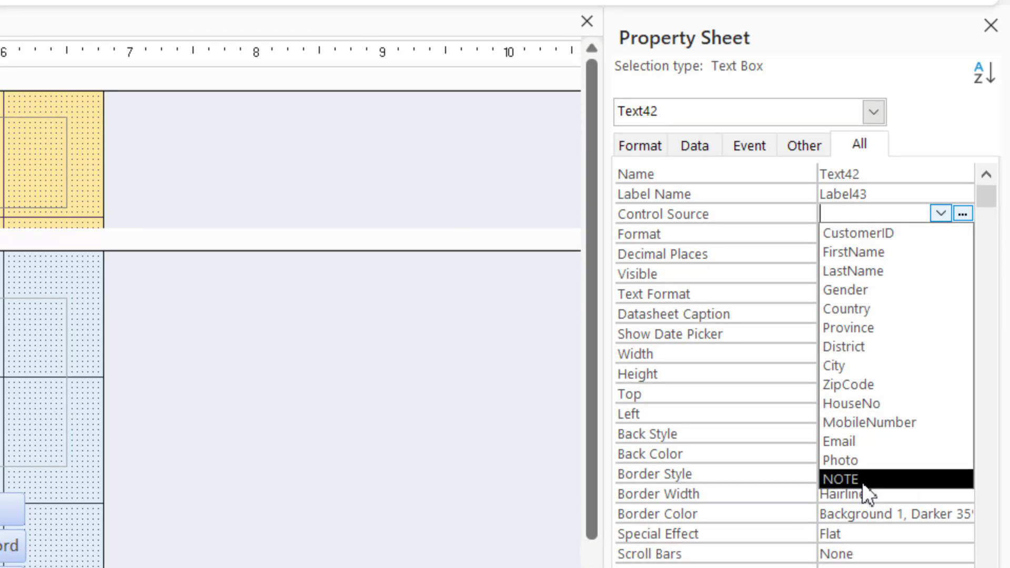
left_click(865, 480)
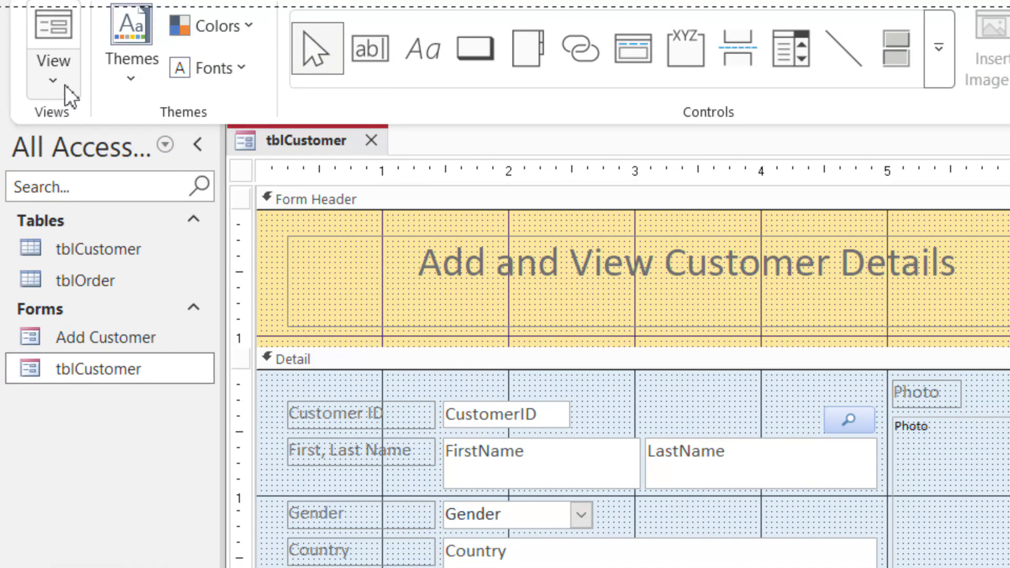
Switch the customer form to Form View and duplicate the displayed record
left_click(23, 15)
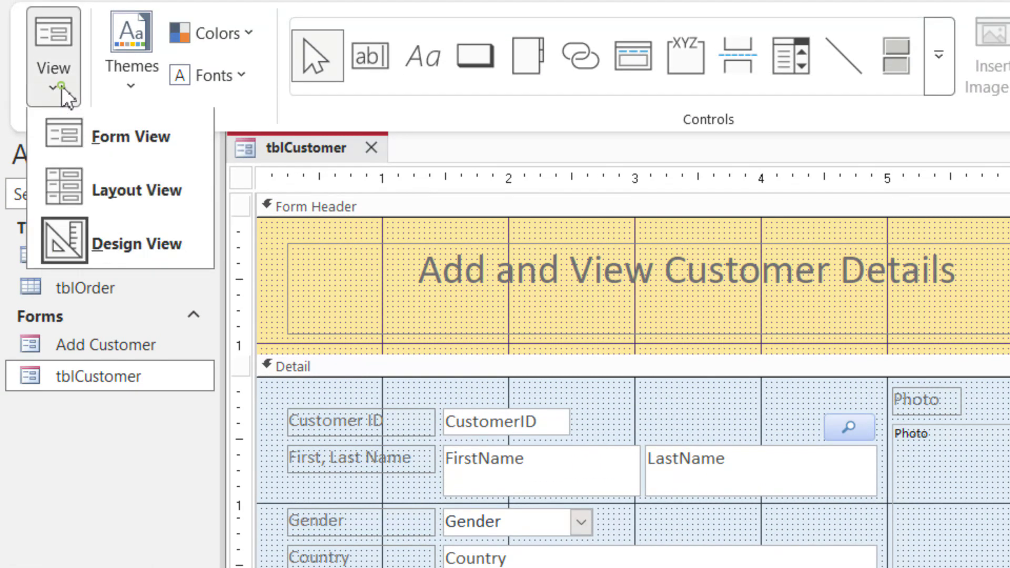
left_click(126, 149)
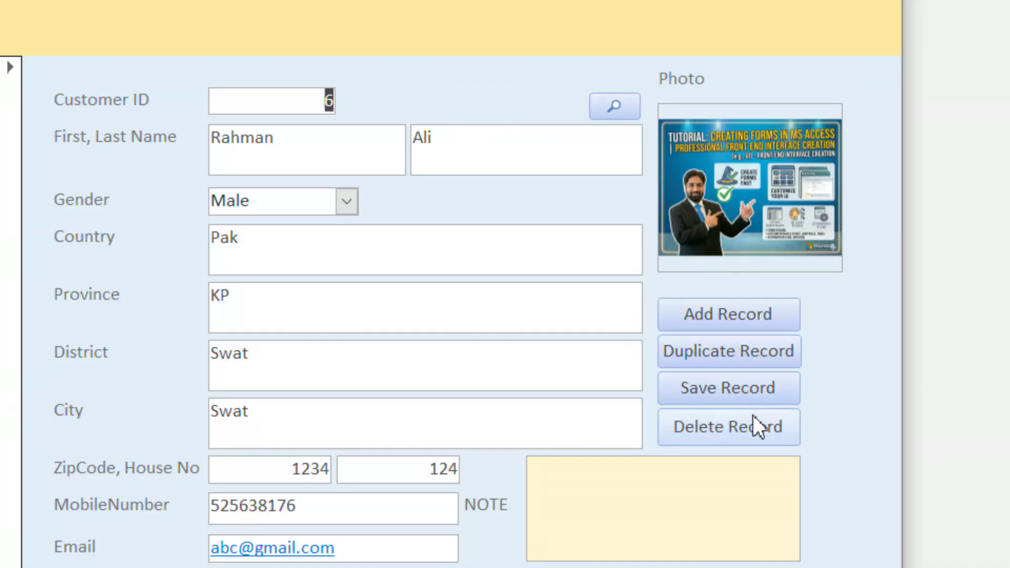
left_click(768, 349)
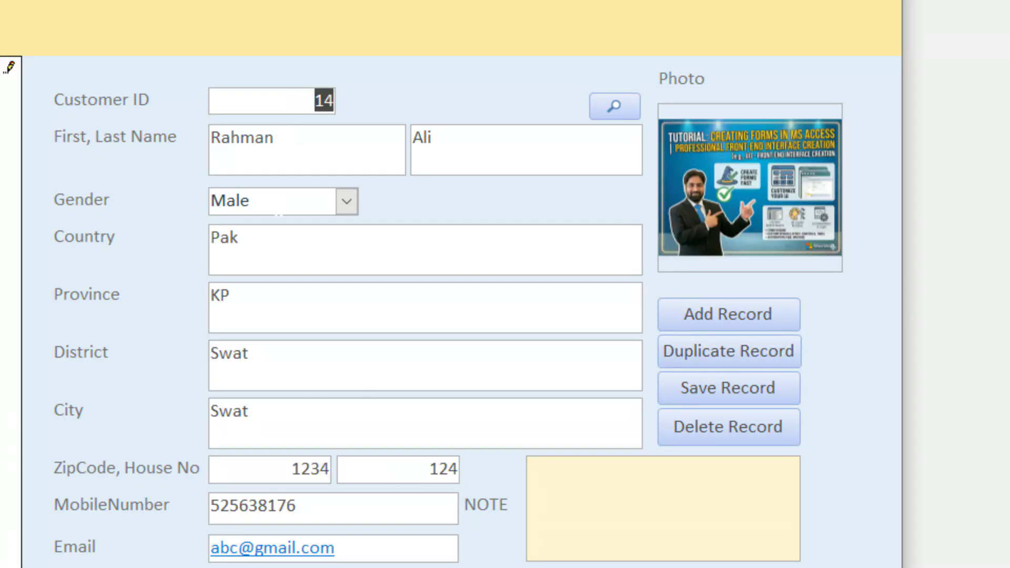
Replace the first name in the duplicated customer record
double_click(227, 138)
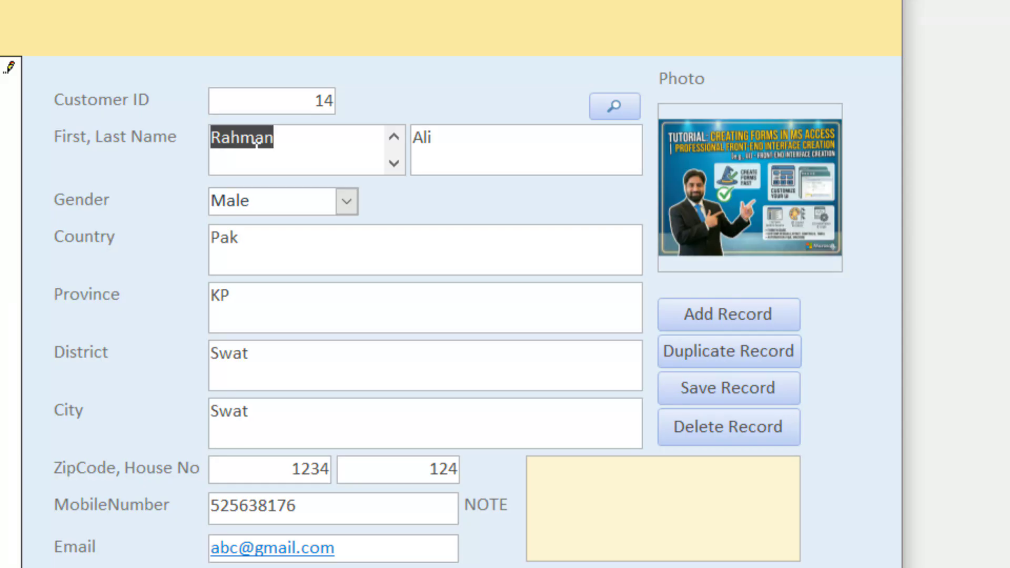
type("Abi")
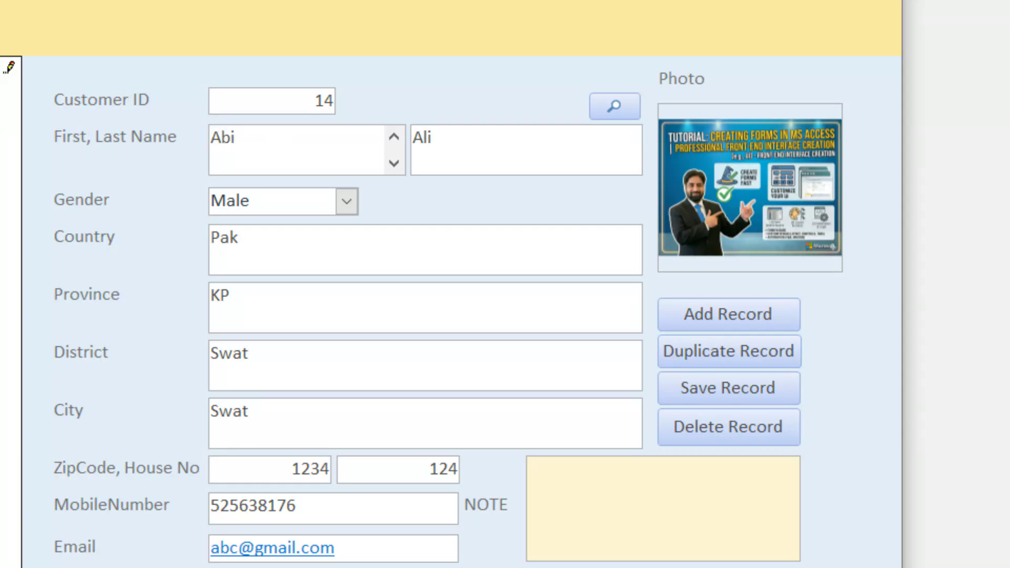
type("d Khan")
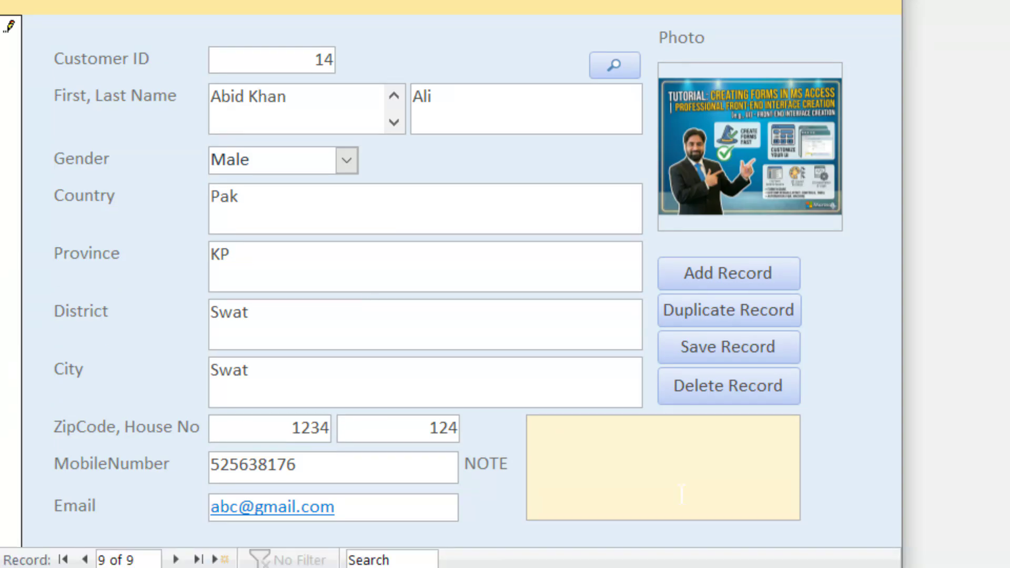
Enter "This is my test note to understand how ...." in the record's note box and save the record
left_click(681, 495)
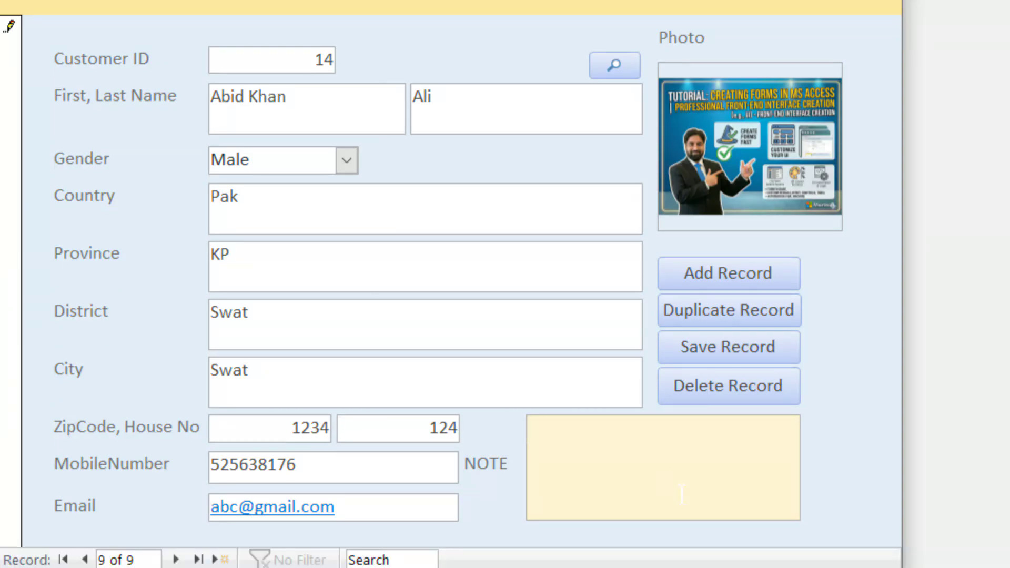
type("This is my te")
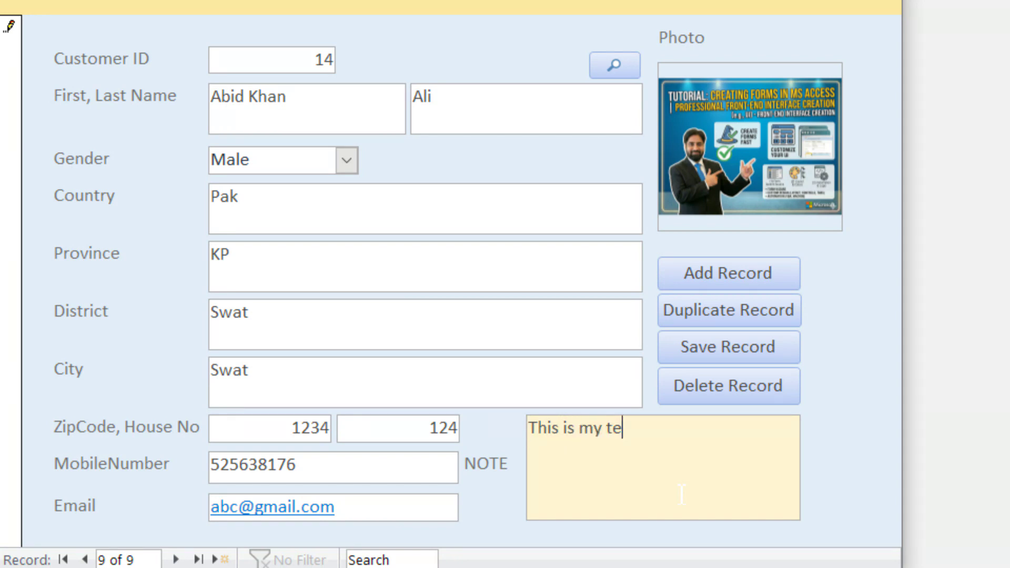
type("st note to ")
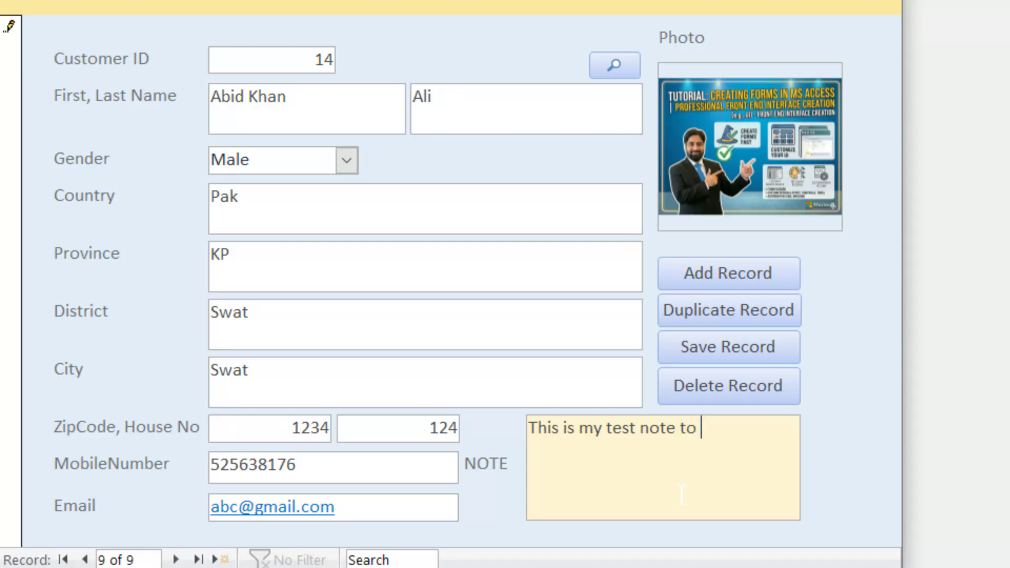
type("understand")
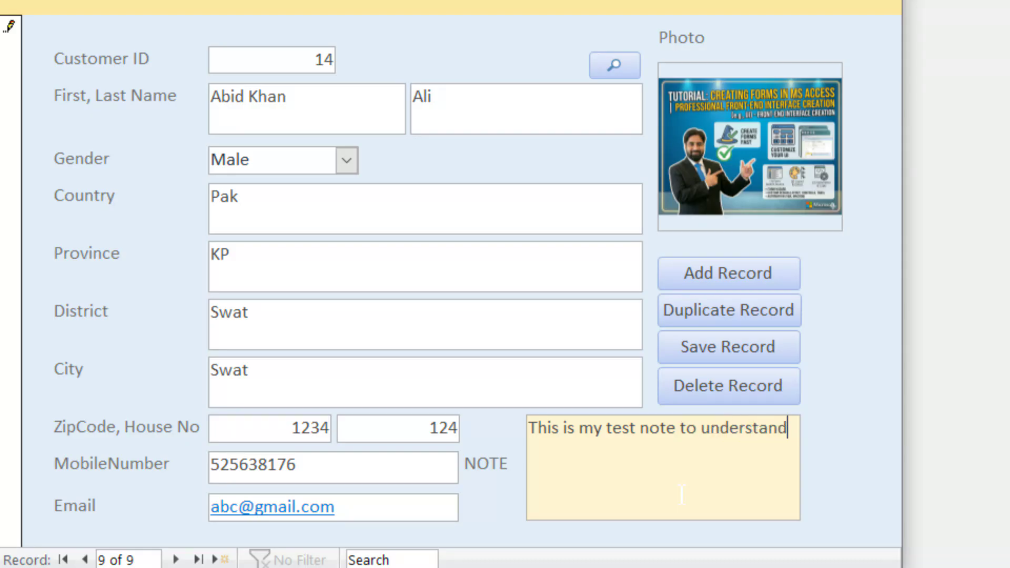
type(" how ....")
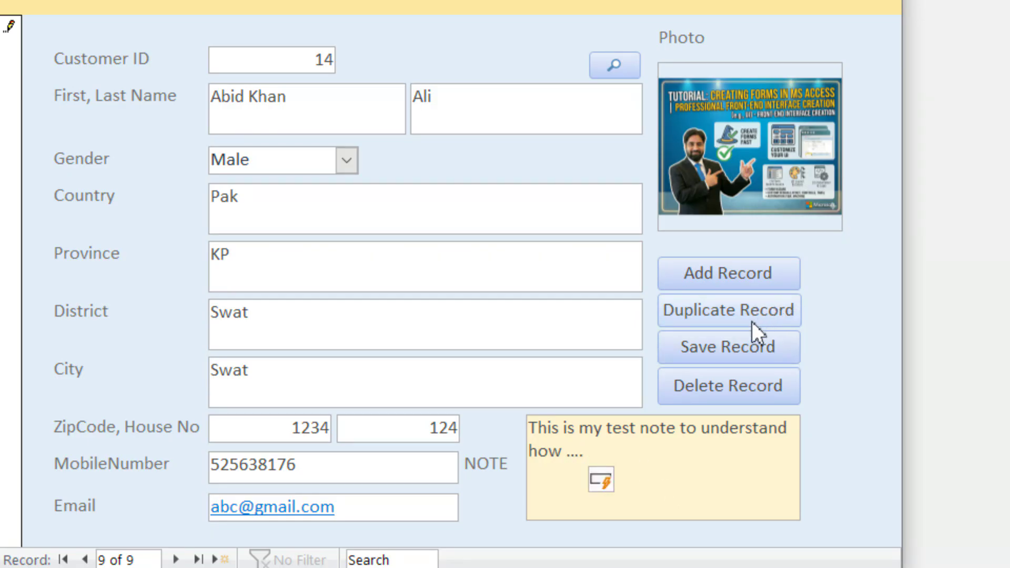
left_click(747, 351)
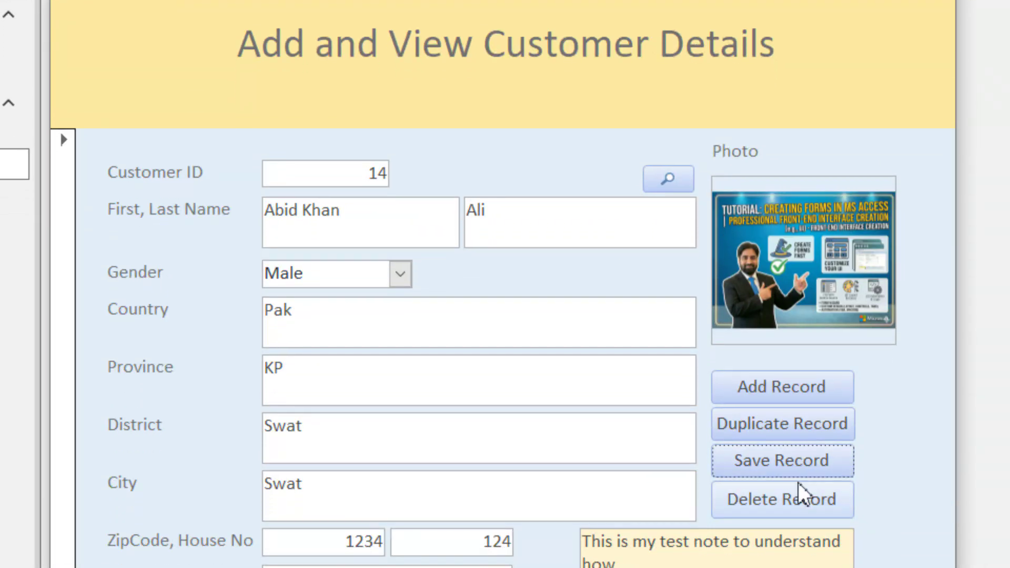
left_click(798, 465)
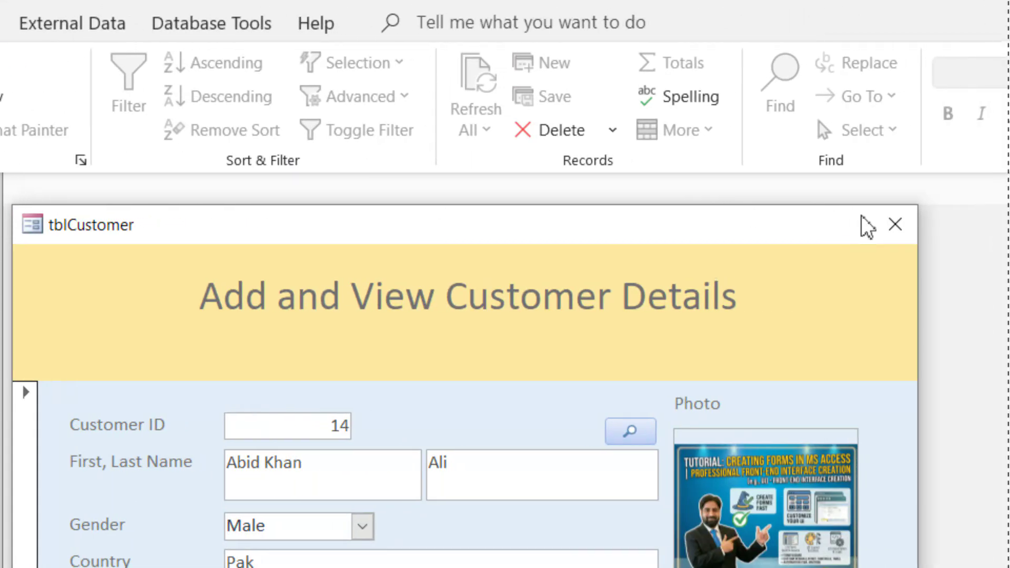
Close the customer form and open the tblCustomer table to check the new record's NOTE entry
left_click(858, 223)
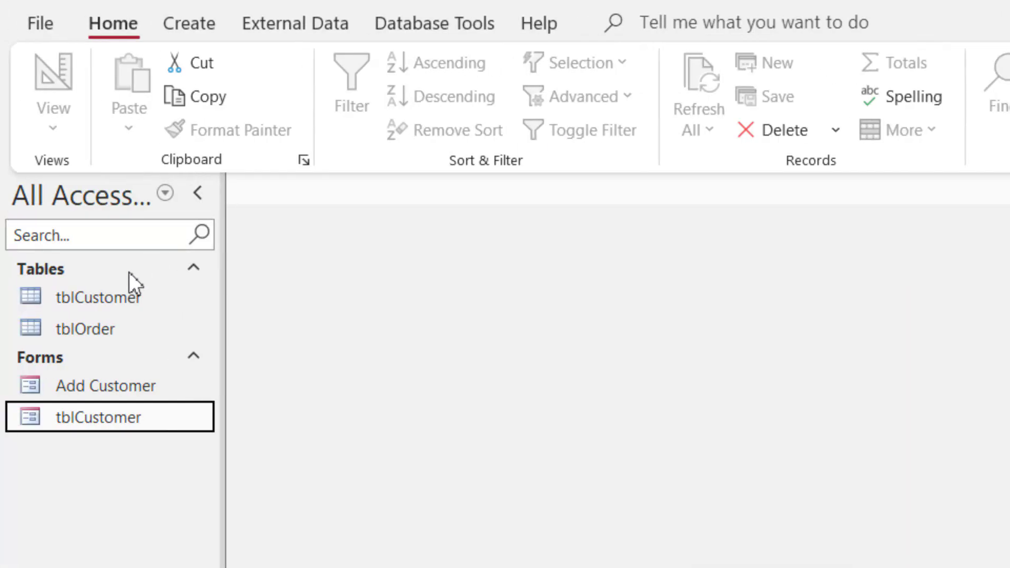
left_click(112, 302)
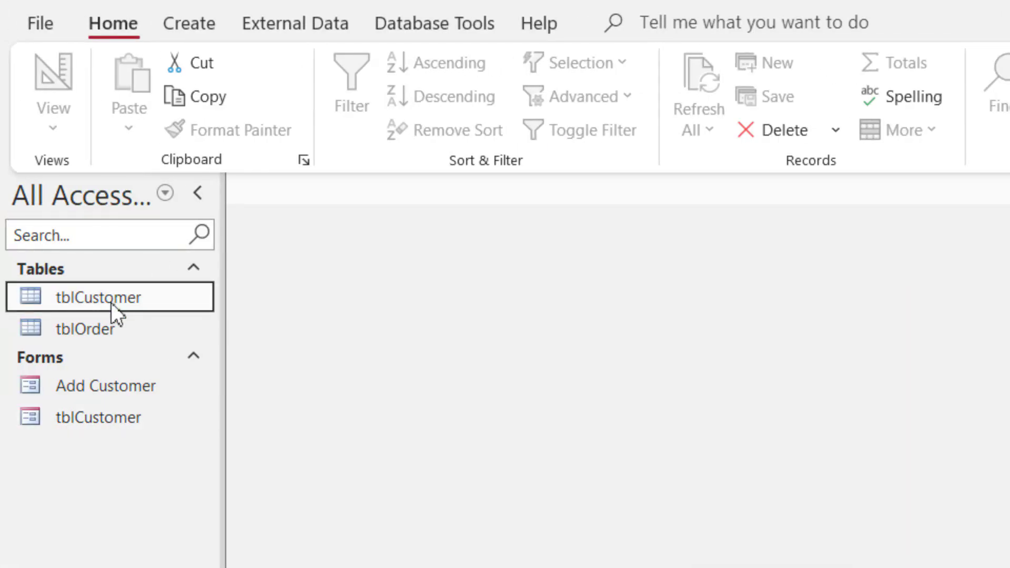
double_click(111, 302)
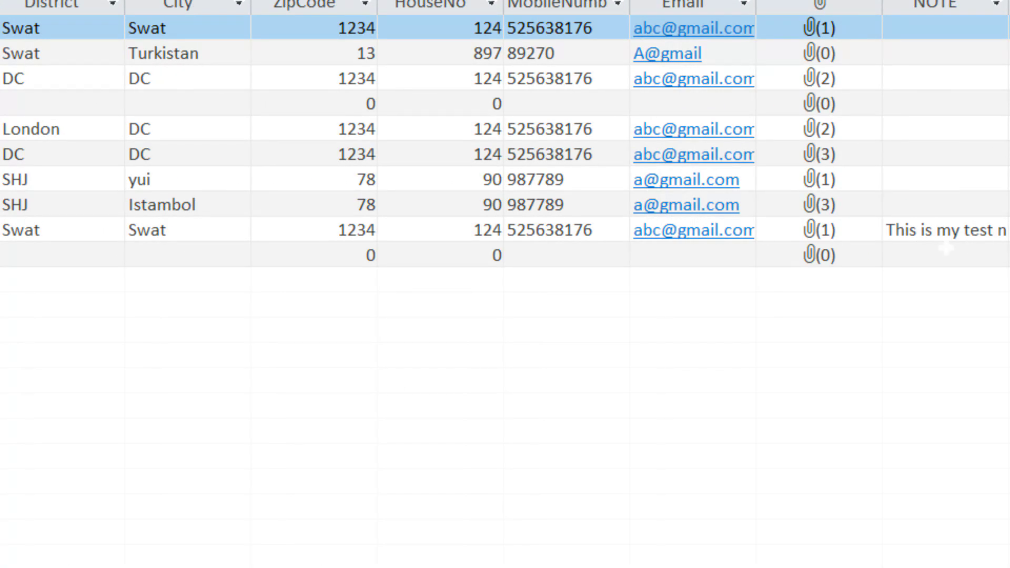
left_click(928, 232)
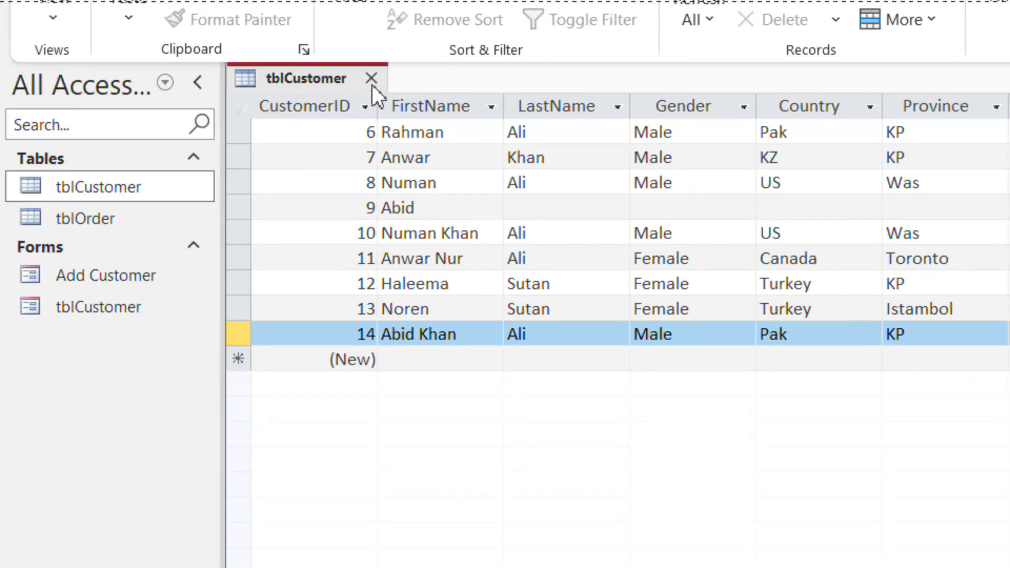
Close the tblCustomer table and reopen the tblCustomer form in Design View
left_click(371, 77)
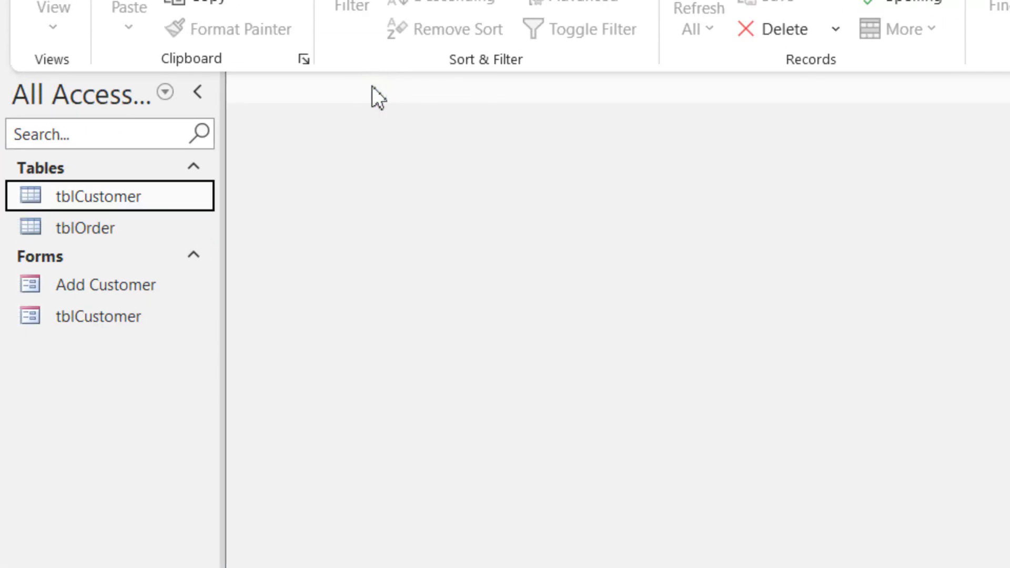
left_click(100, 315)
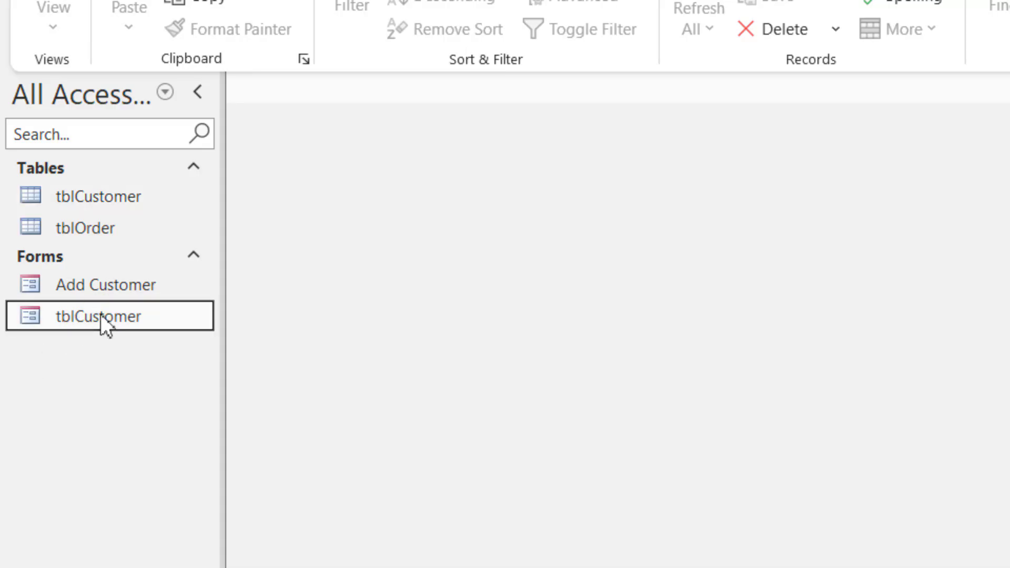
right_click(100, 314)
left_click(205, 413)
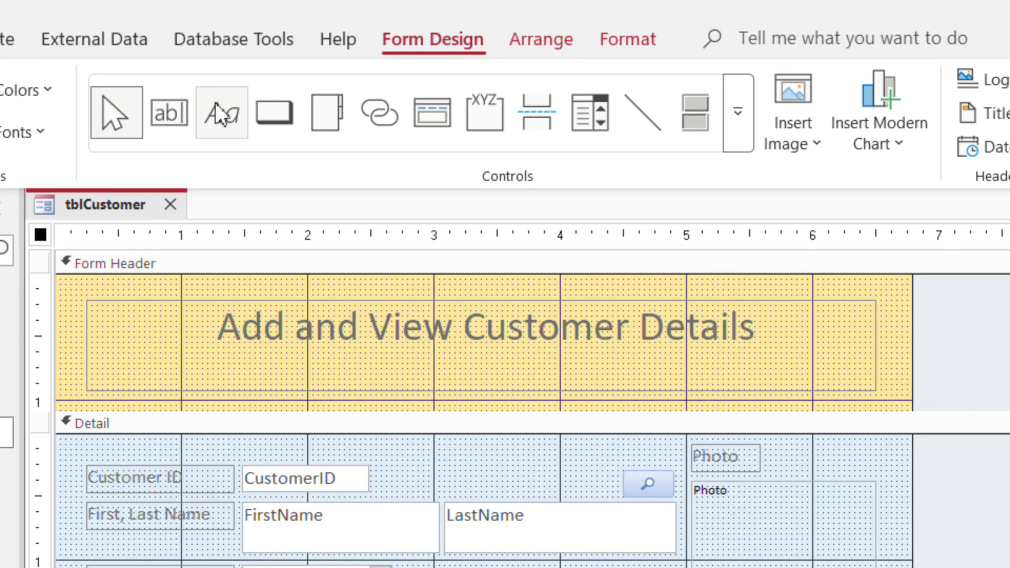
Add a command button beside the Photo label with the Form Operations action Close Form and the Stop picture
left_click(273, 113)
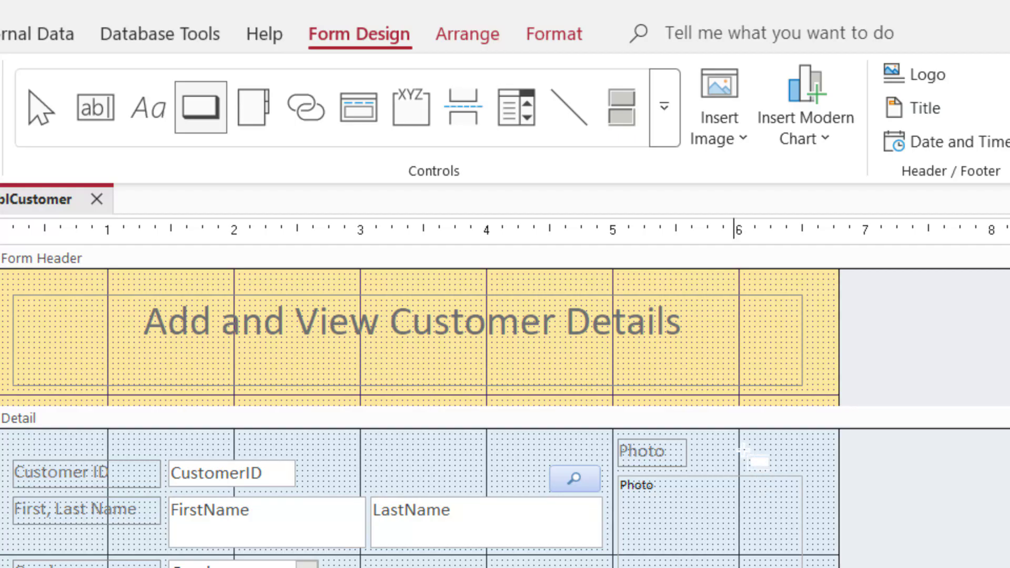
left_click(742, 450)
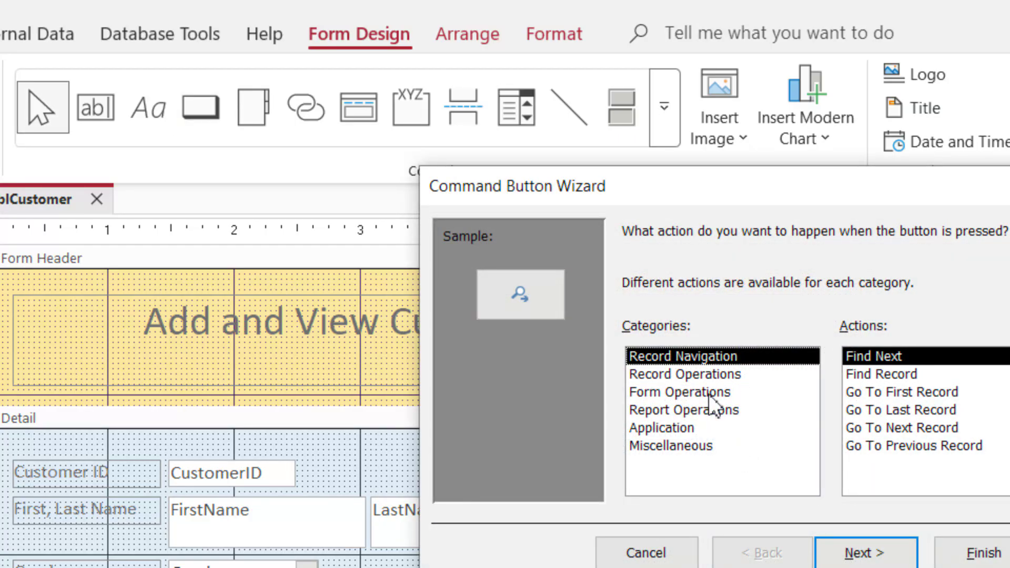
left_click(710, 394)
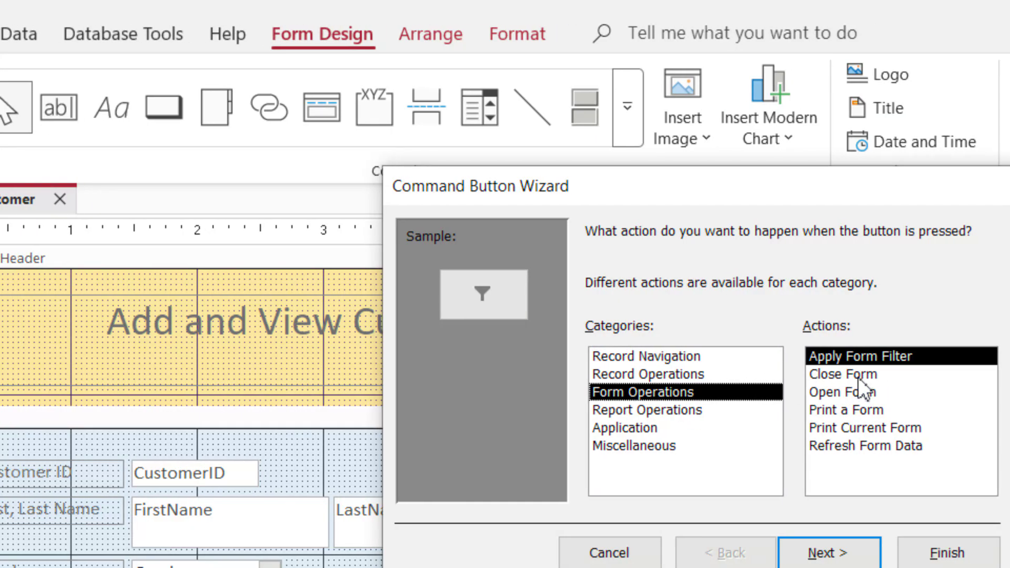
left_click(858, 377)
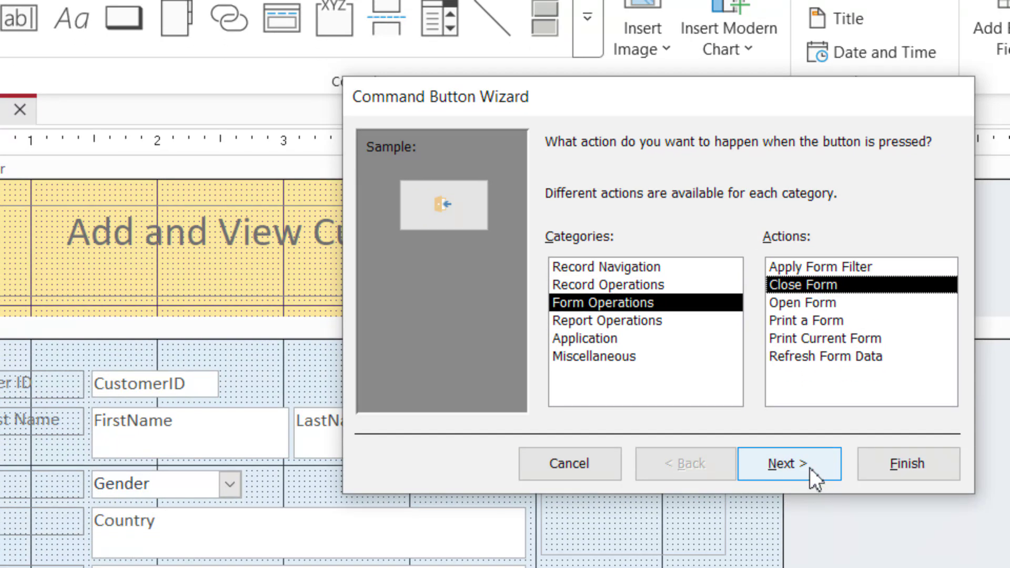
left_click(810, 468)
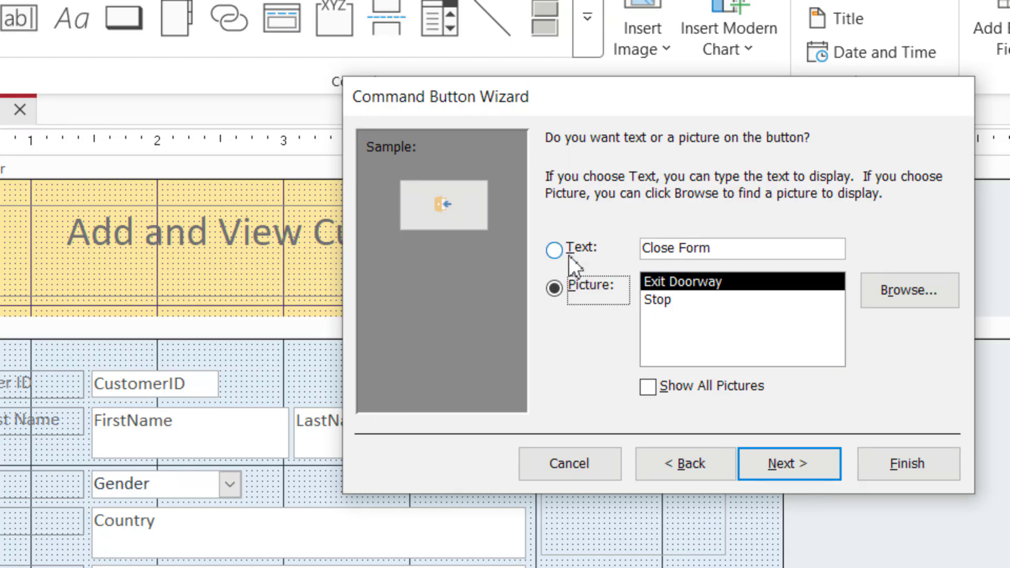
left_click(674, 302)
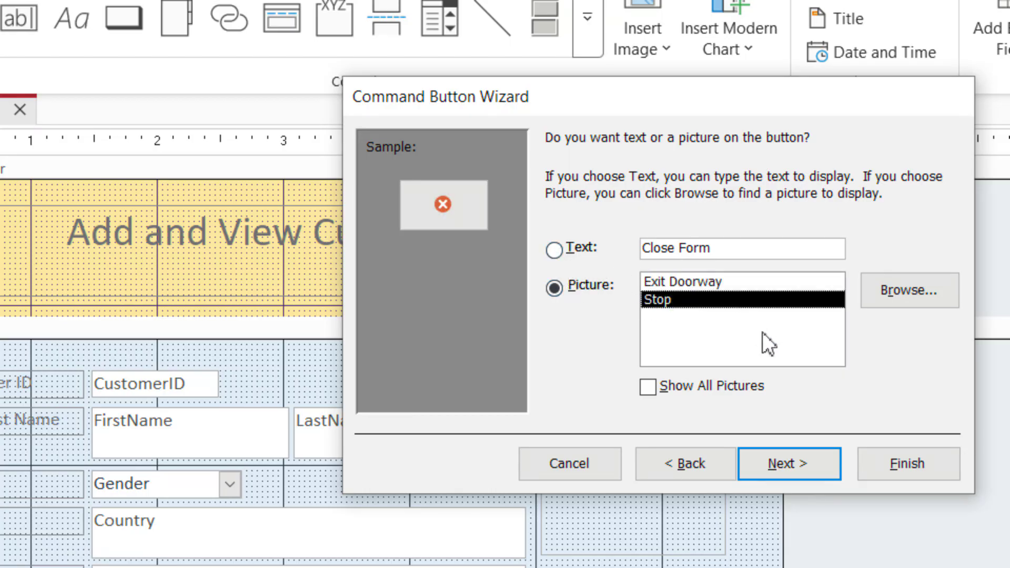
left_click(789, 463)
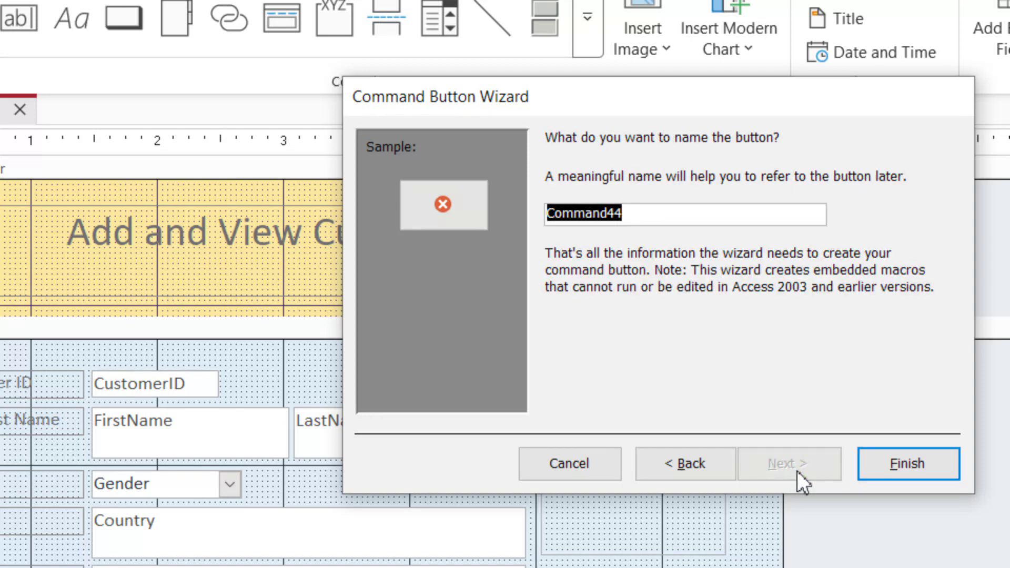
left_click(859, 461)
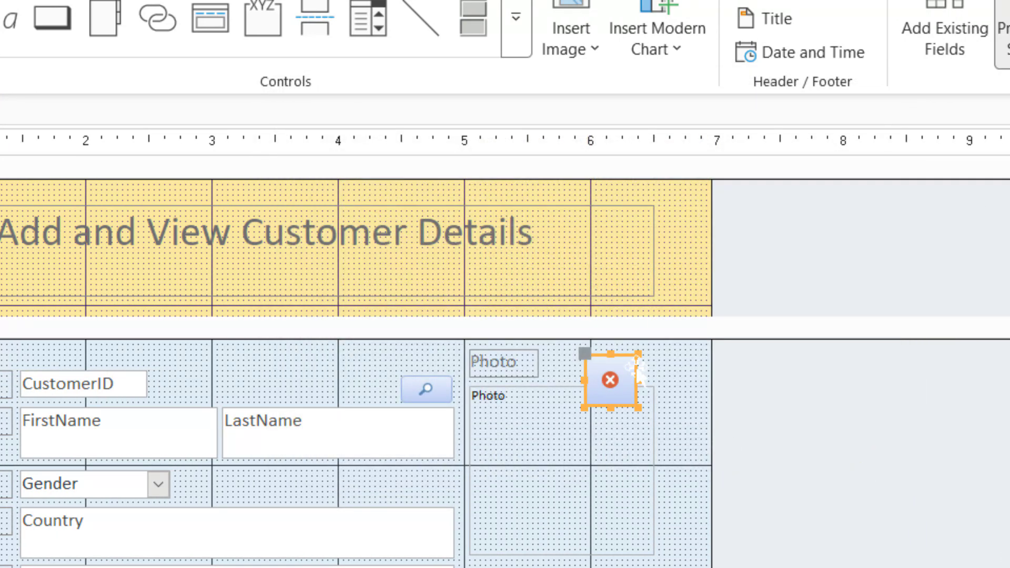
Move the close button to the upper edge of the Detail section above the photo frame and reduce its height to fit
left_click_drag(638, 368, 656, 357)
key("shift+Down")
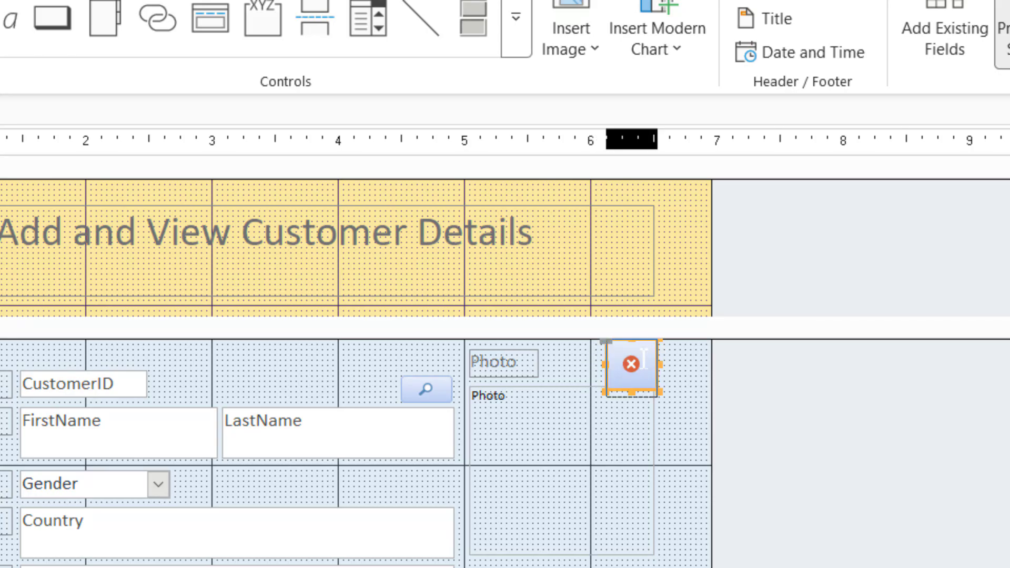
key("shift+Up")
key("shift+Up")
key("shift+Up")
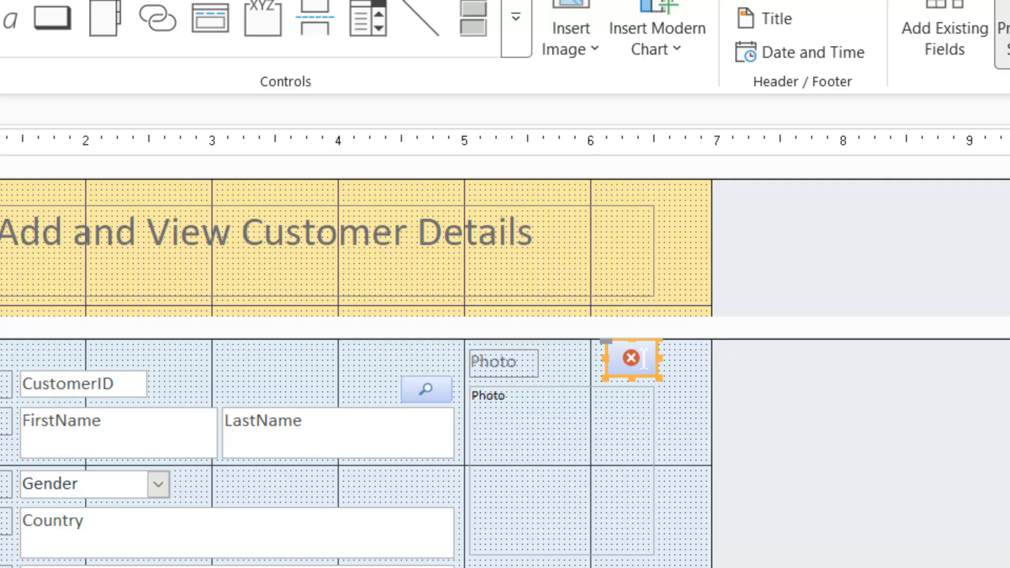
key("shift+Up")
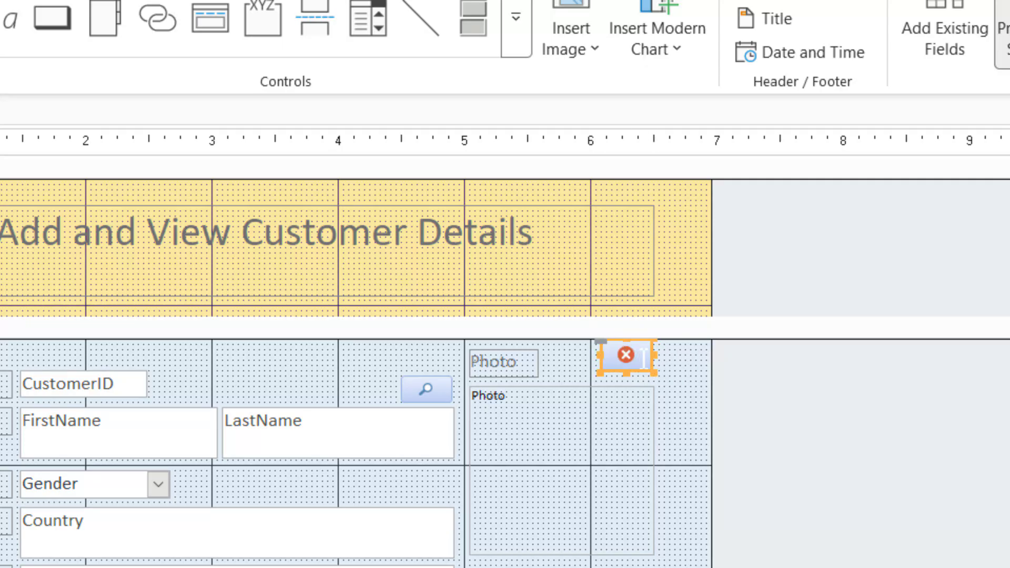
Align the close button with the photo frame's right edge and narrow the form to about 6.7 inches wide
left_click_drag(642, 359, 651, 367)
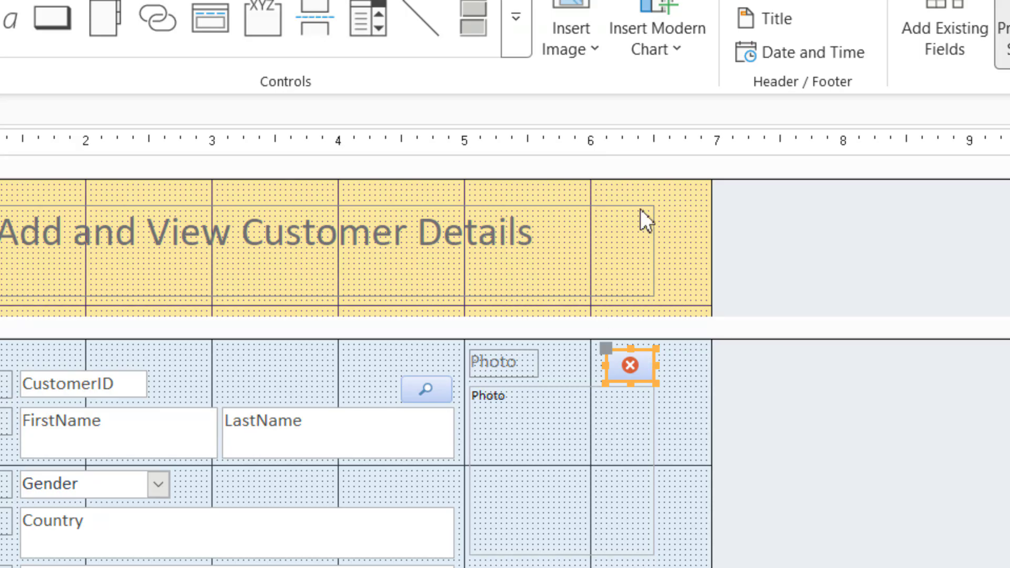
left_click(694, 438)
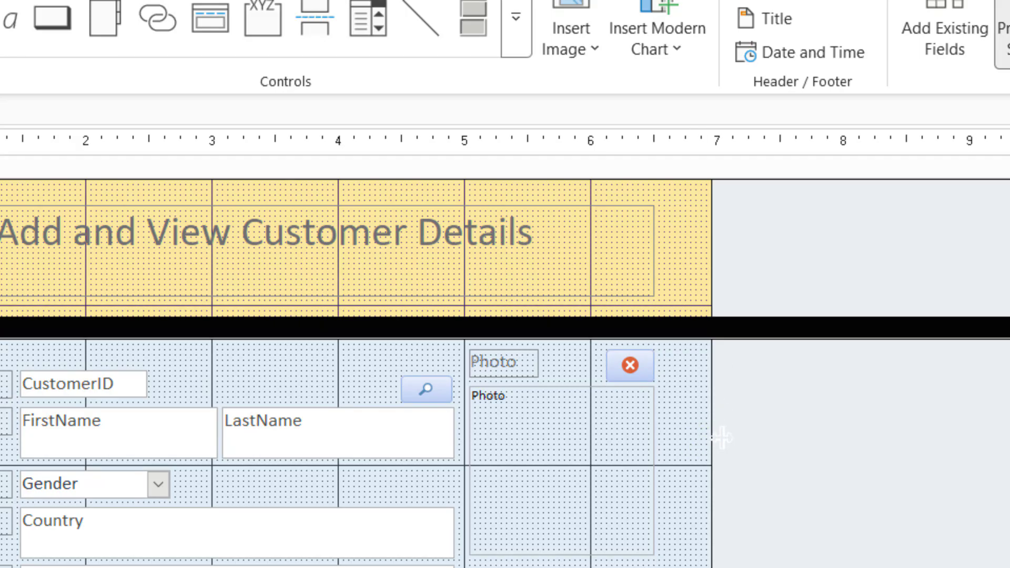
left_click_drag(721, 437, 692, 434)
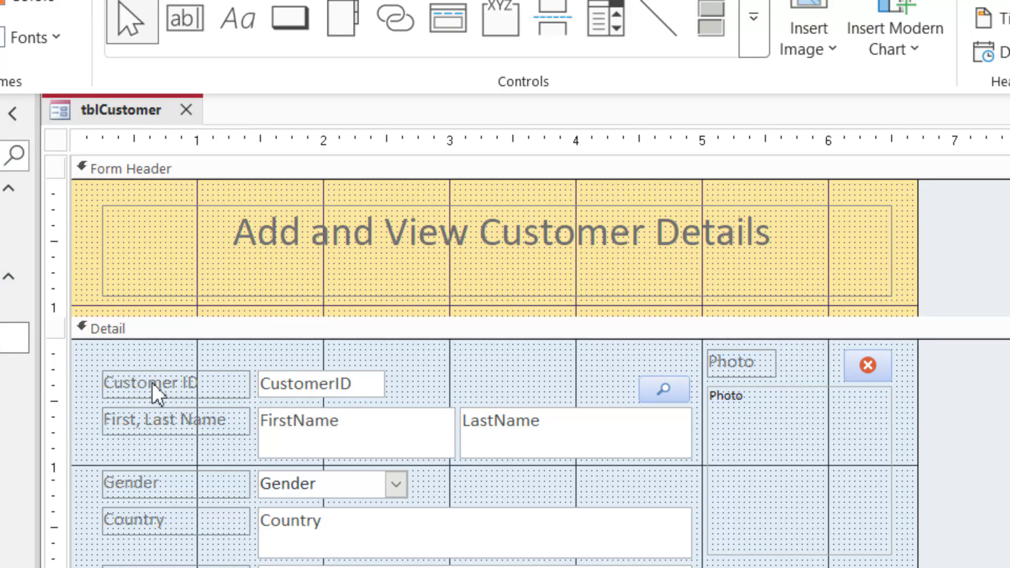
Make the column of field labels from Customer ID down to Email bold in the Detail section
left_click(152, 383)
left_click(76, 349)
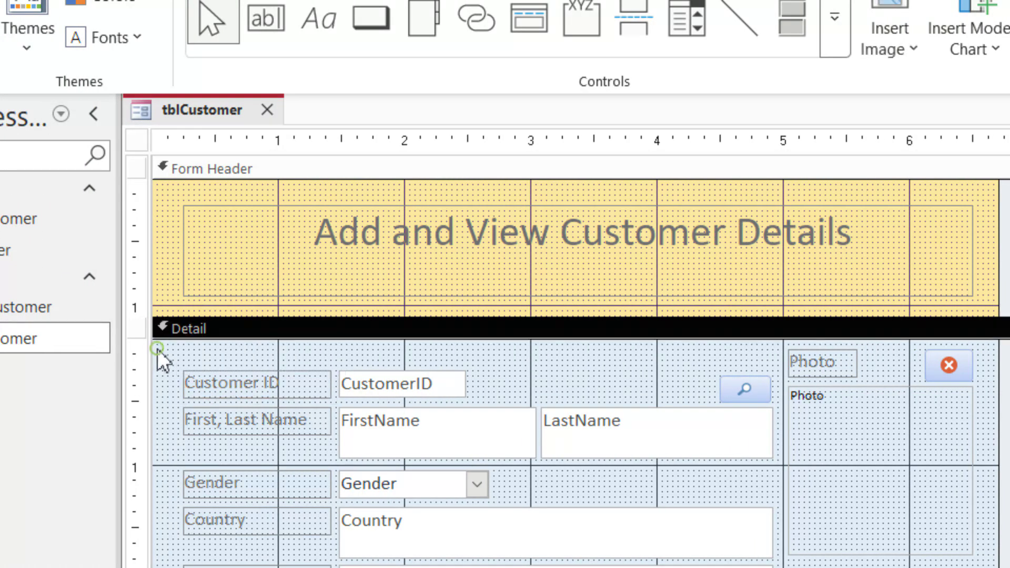
left_click_drag(157, 349, 343, 567)
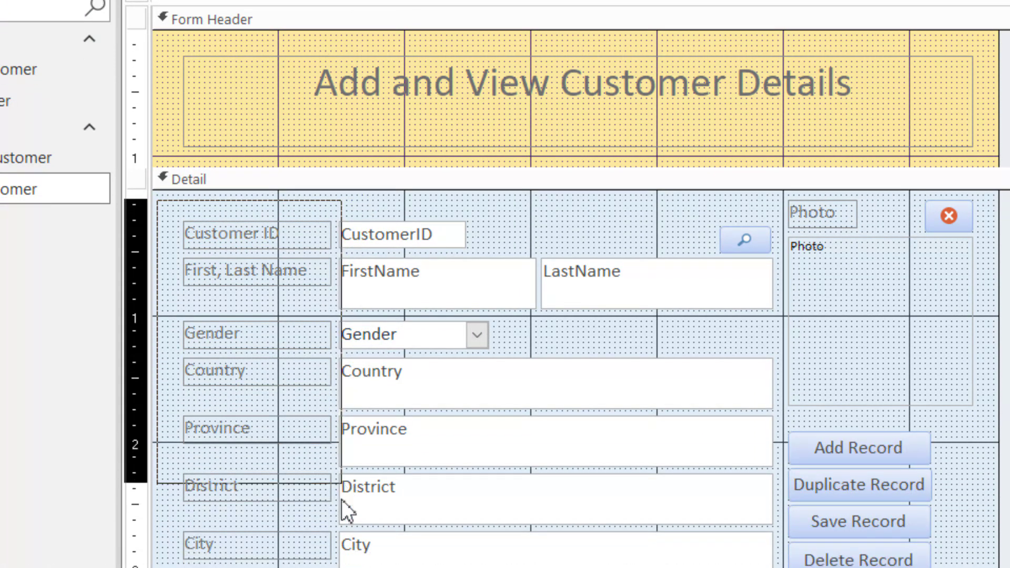
left_click_drag(342, 500, 337, 567)
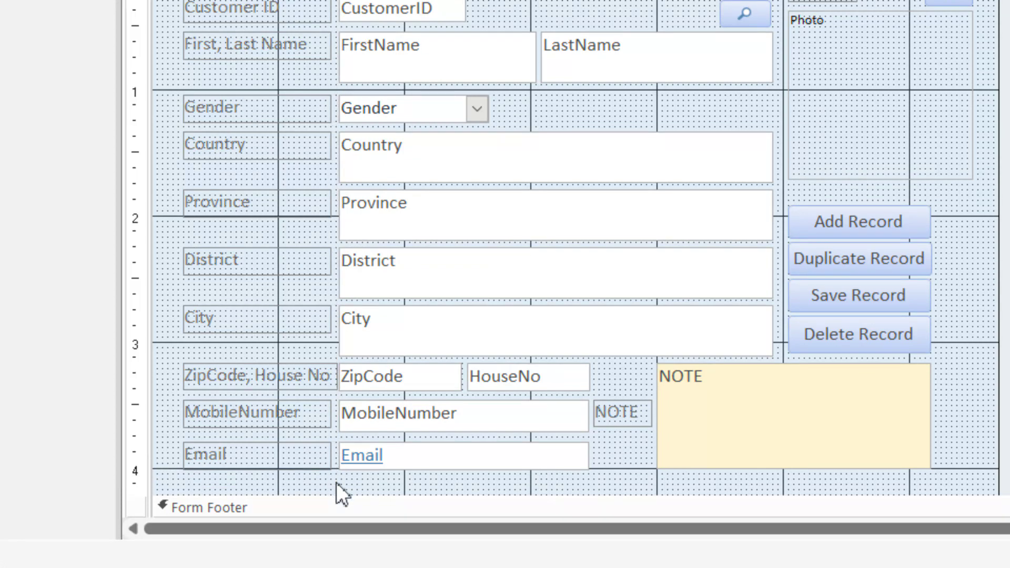
left_click_drag(336, 481, 337, 482)
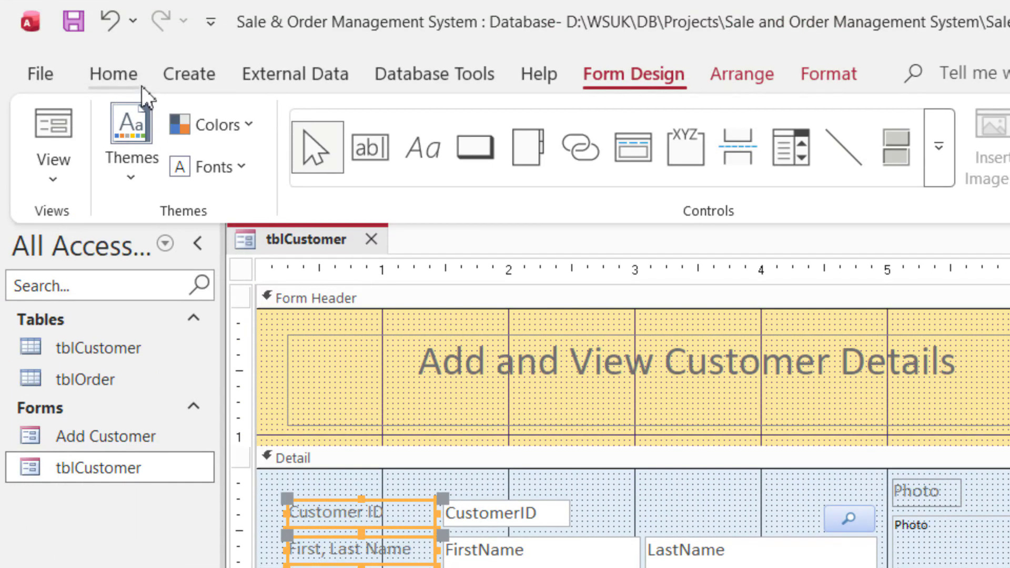
left_click(129, 83)
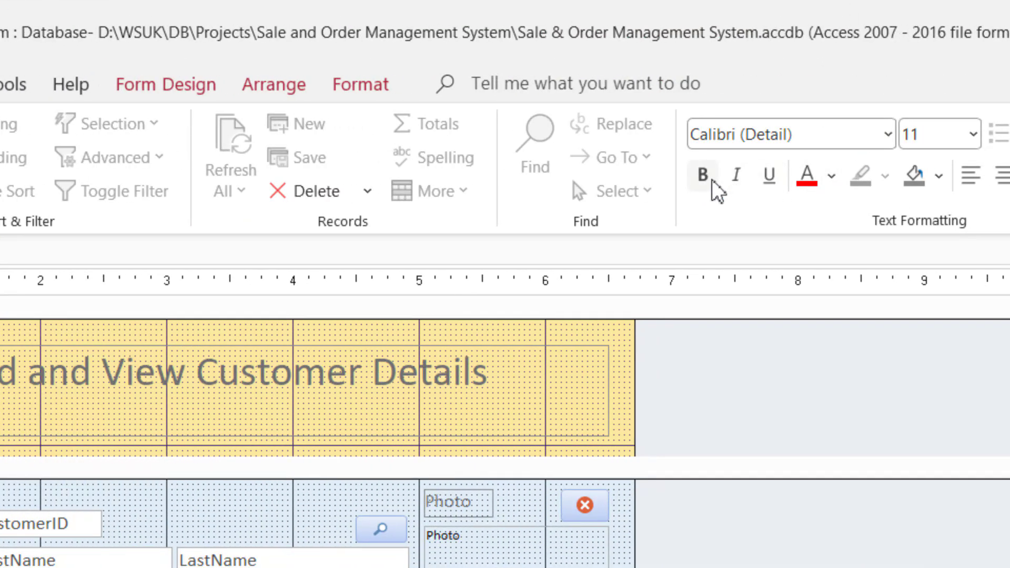
left_click(714, 182)
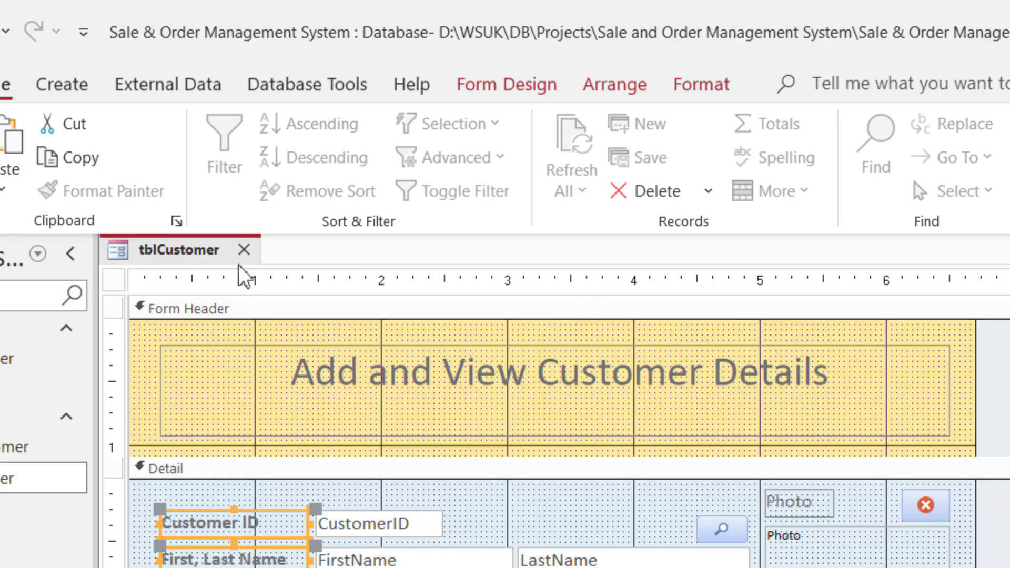
Close the tblCustomer form's design and reopen the form in Form View
left_click(249, 257)
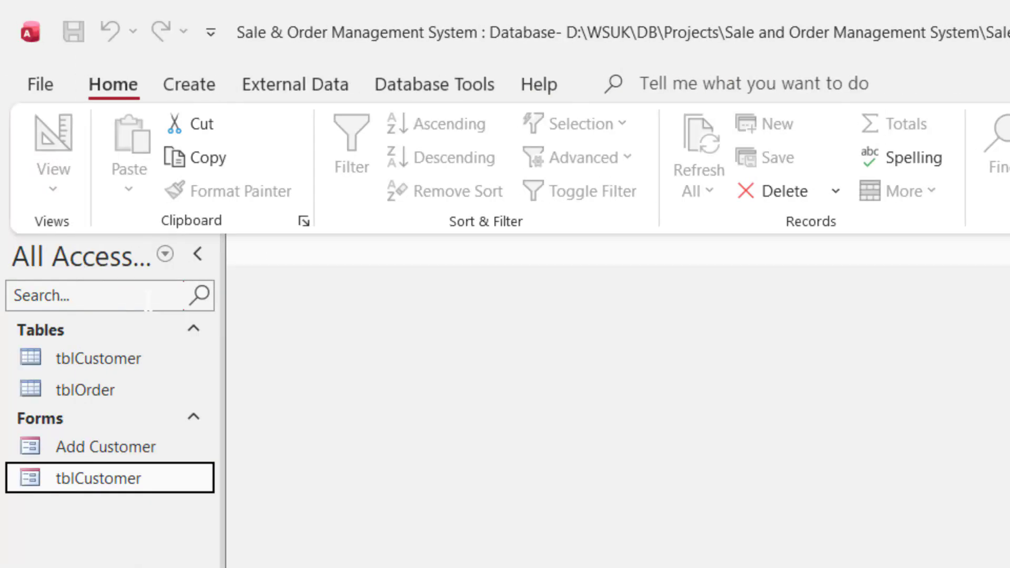
double_click(112, 476)
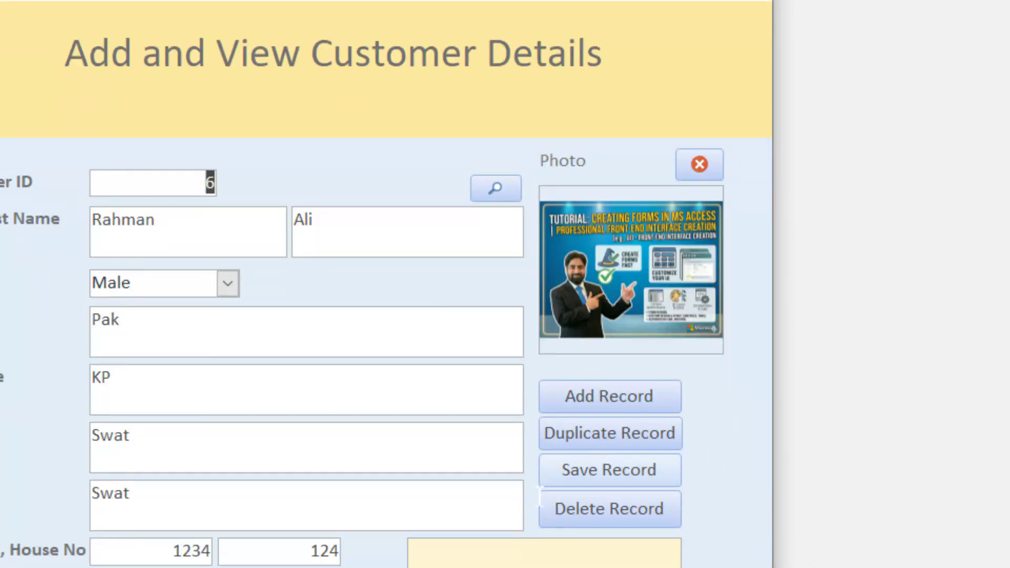